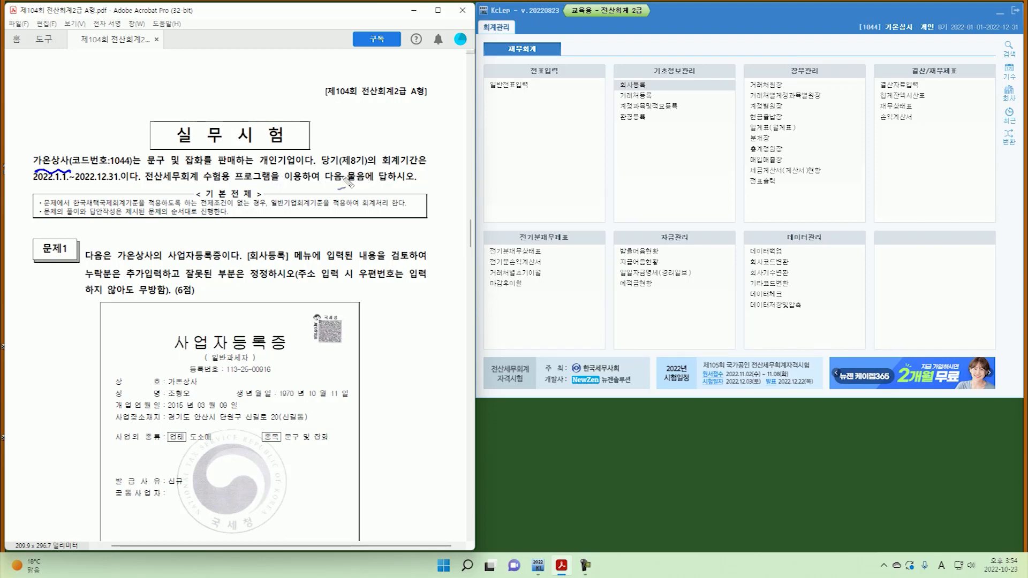
# Underline the fiscal period dates and scroll the exam PDF to question 1's business registration certificate.
pyautogui.moveTo(35, 188); pyautogui.dragTo(110, 189)
pyautogui.scroll(-5, 268, 251)
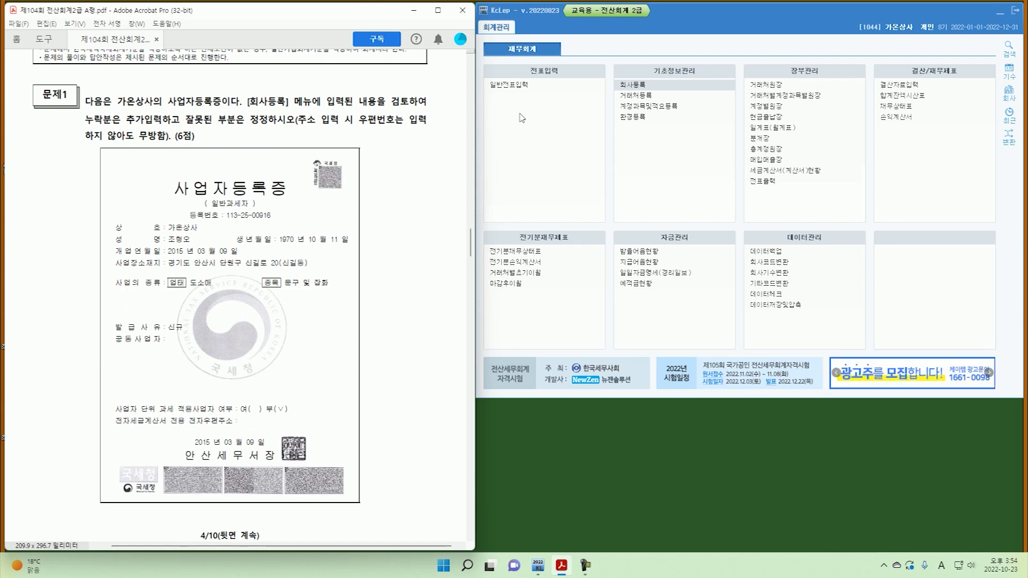
# Open company registration and mark taxpayer type, registration number, company name and representative against the certificate.
pyautogui.click(637, 88)
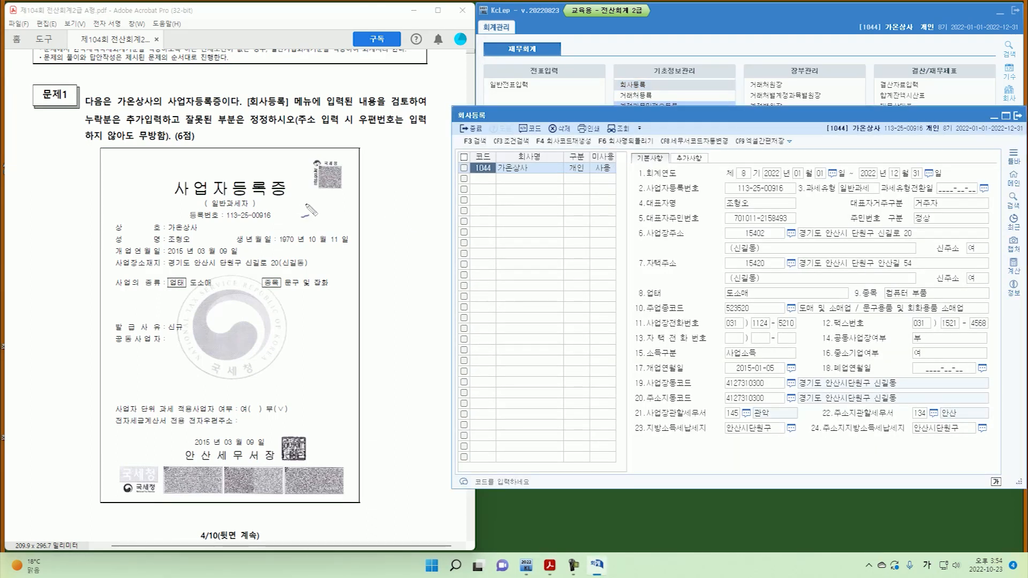
pyautogui.moveTo(386, 215)
pyautogui.mouseDown()
pyautogui.moveTo(440, 215)
pyautogui.moveTo(433, 221)
pyautogui.mouseUp()
pyautogui.moveTo(211, 206)
pyautogui.mouseDown()
pyautogui.moveTo(254, 206)
pyautogui.moveTo(272, 220)
pyautogui.mouseUp()
pyautogui.click(225, 222)
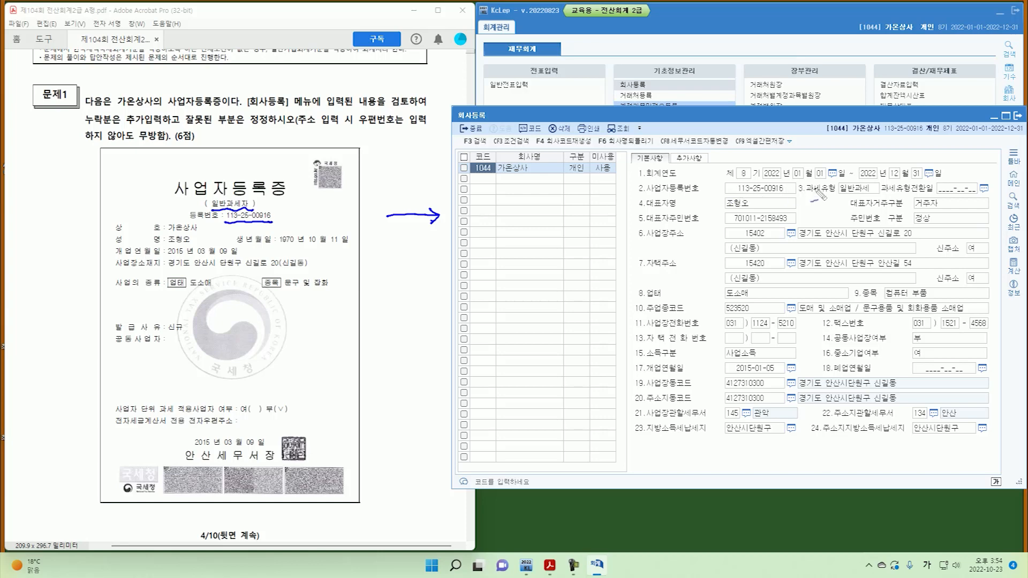
pyautogui.moveTo(840, 194); pyautogui.dragTo(869, 193)
pyautogui.moveTo(737, 195); pyautogui.dragTo(783, 194)
pyautogui.moveTo(165, 231)
pyautogui.mouseDown()
pyautogui.moveTo(203, 232)
pyautogui.moveTo(185, 244)
pyautogui.moveTo(193, 242)
pyautogui.mouseUp()
pyautogui.moveTo(503, 174); pyautogui.dragTo(518, 175)
pyautogui.moveTo(518, 188); pyautogui.dragTo(534, 175)
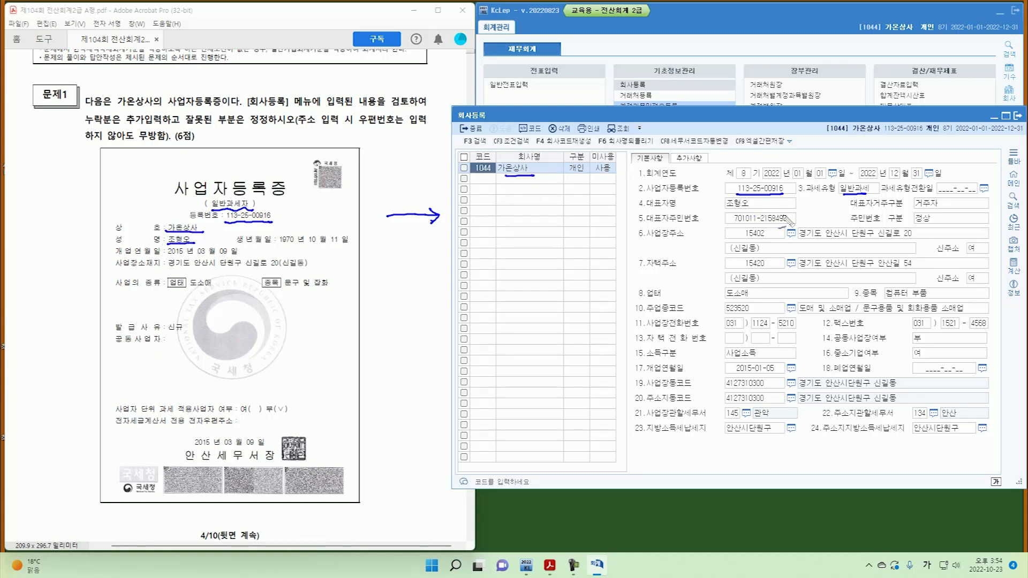
pyautogui.moveTo(727, 210); pyautogui.dragTo(754, 211)
pyautogui.press('Escape')
# Compare the opening date 2015-01-05, business item 컴퓨터 부품 and tax office code 145 with the certificate.
pyautogui.moveTo(167, 258); pyautogui.dragTo(229, 254)
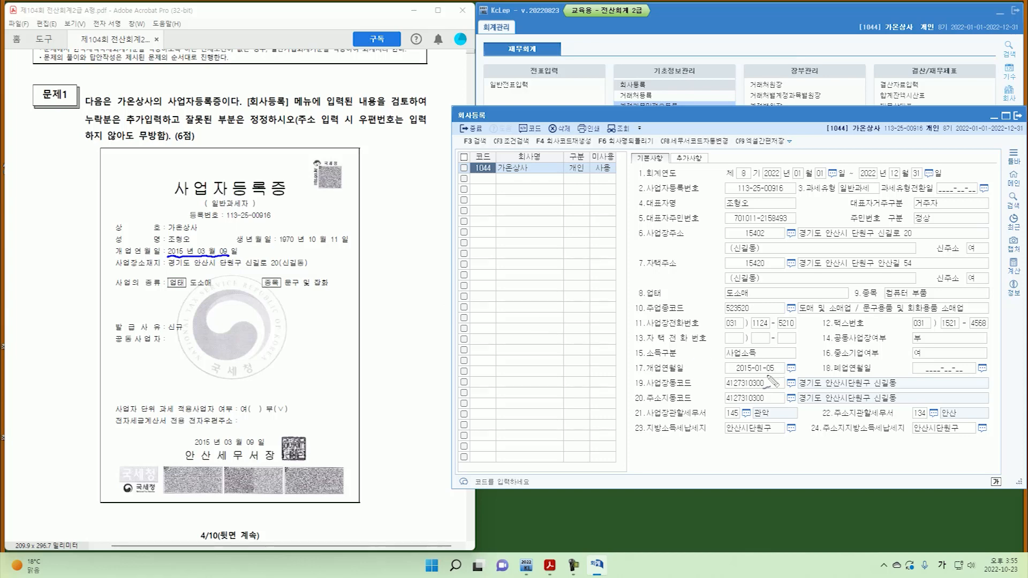
pyautogui.moveTo(748, 377)
pyautogui.mouseDown()
pyautogui.moveTo(780, 381)
pyautogui.moveTo(787, 366)
pyautogui.moveTo(727, 366)
pyautogui.moveTo(750, 385)
pyautogui.moveTo(783, 349)
pyautogui.mouseUp()
pyautogui.moveTo(726, 299); pyautogui.dragTo(750, 298)
pyautogui.moveTo(924, 283)
pyautogui.mouseDown()
pyautogui.moveTo(935, 296)
pyautogui.moveTo(923, 292)
pyautogui.moveTo(942, 277)
pyautogui.mouseUp()
pyautogui.moveTo(304, 290)
pyautogui.mouseDown()
pyautogui.moveTo(317, 292)
pyautogui.moveTo(325, 269)
pyautogui.mouseUp()
pyautogui.moveTo(203, 245); pyautogui.dragTo(226, 241)
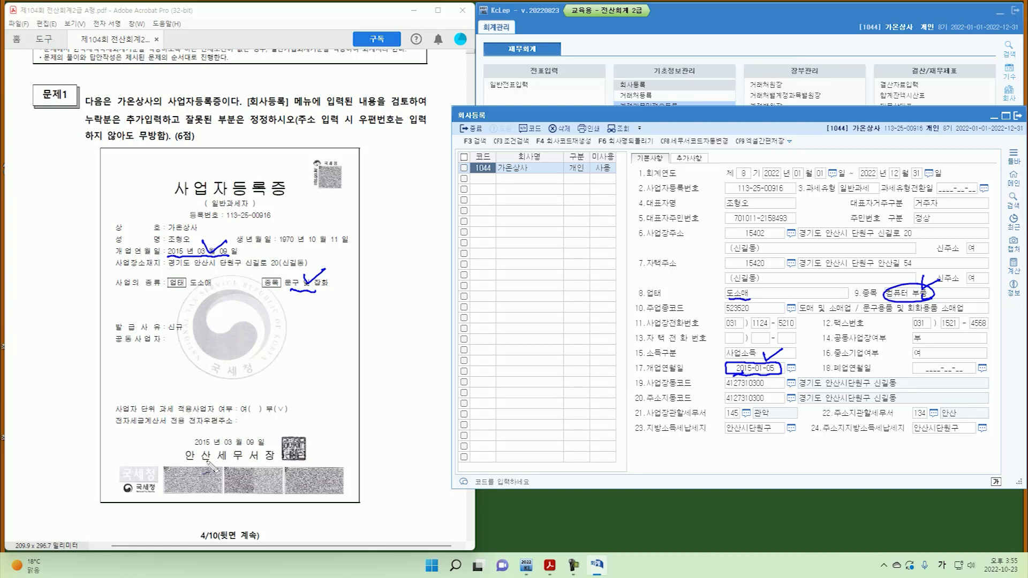
pyautogui.moveTo(729, 409)
pyautogui.mouseDown()
pyautogui.moveTo(733, 423)
pyautogui.moveTo(718, 402)
pyautogui.mouseUp()
pyautogui.press('Escape')
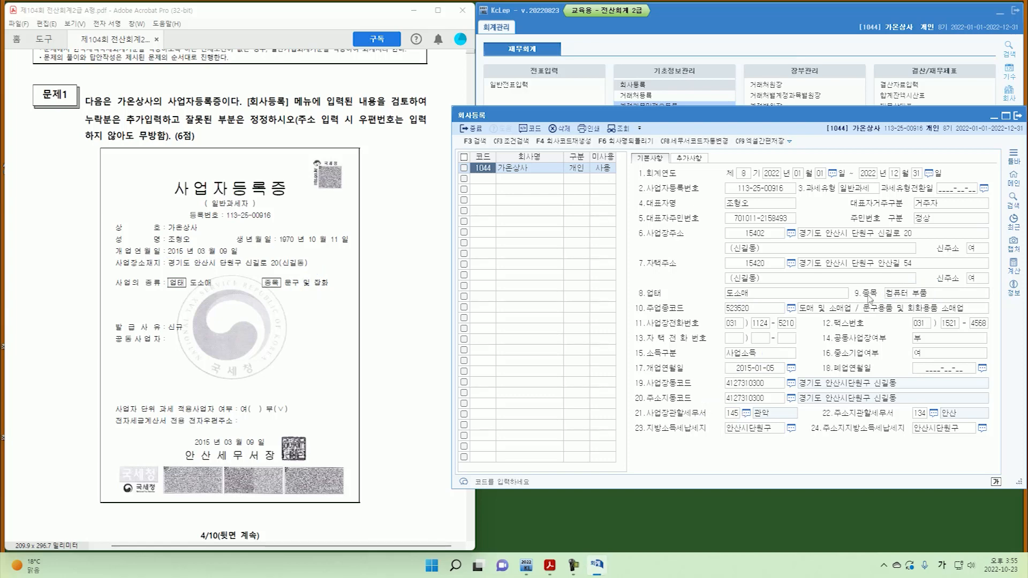
# Change the business item to 문구 및 잡화 and the opening date to 2015-03-09.
pyautogui.click(893, 296)
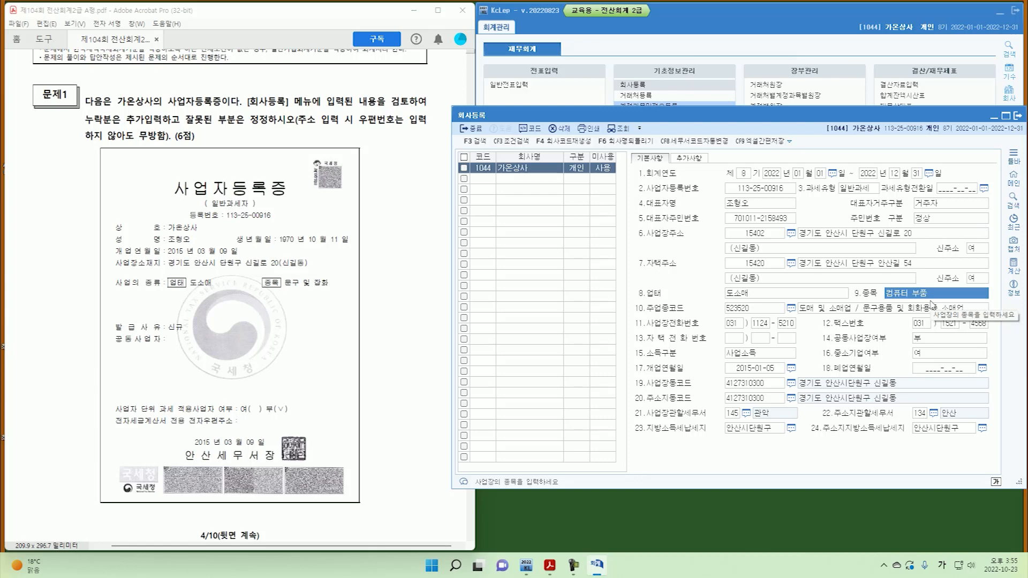
pyautogui.write('문구 및 잡화')
pyautogui.press('Return')
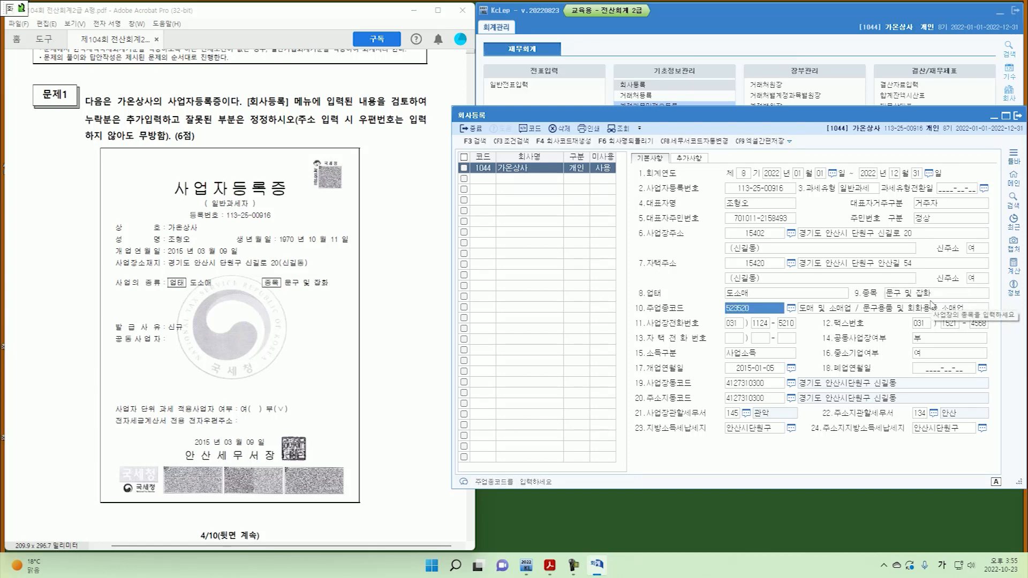
pyautogui.click(750, 370)
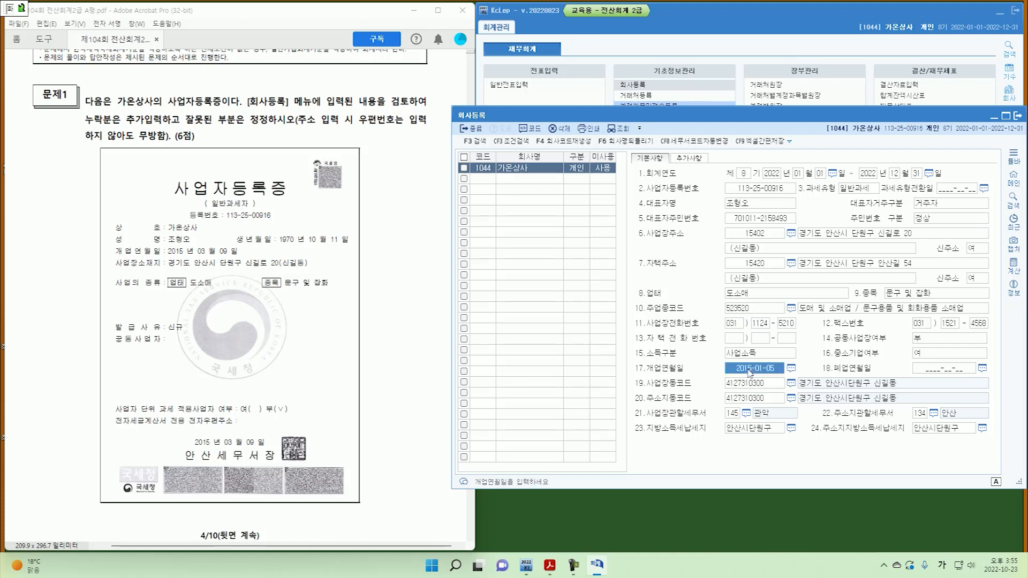
pyautogui.click(750, 370)
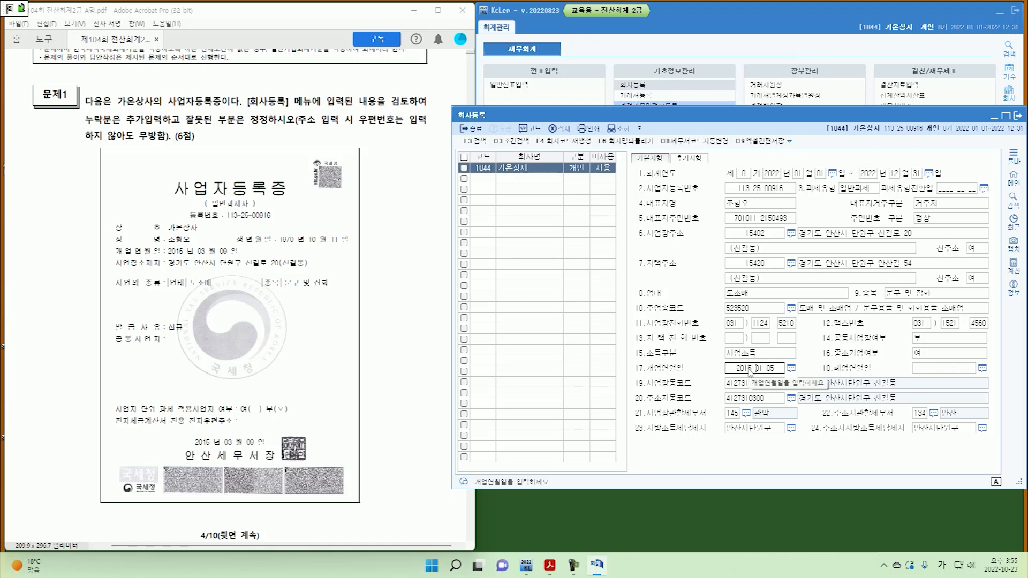
pyautogui.write('9')
pyautogui.press('Return')
pyautogui.press('Return')
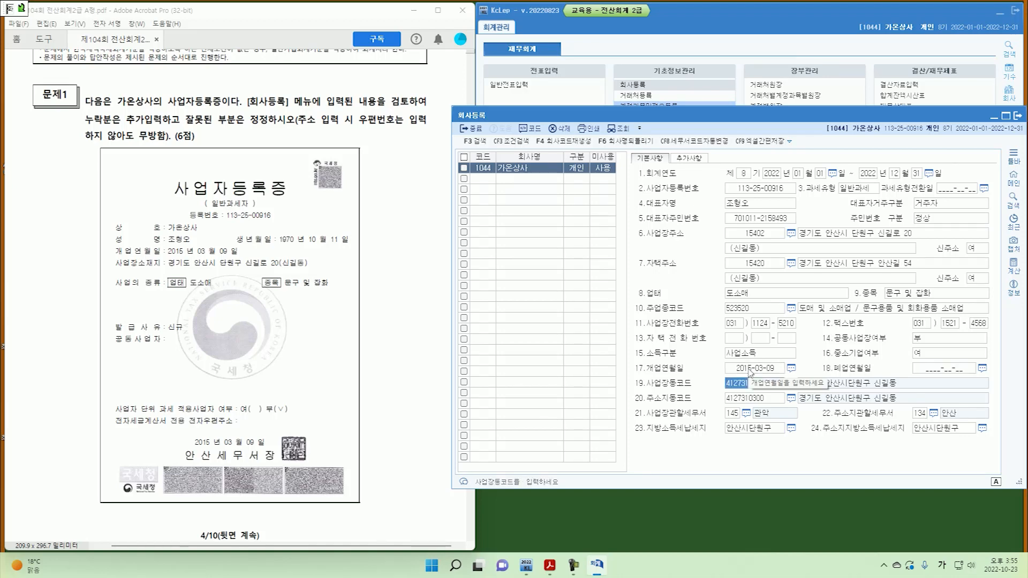
# Set the workplace tax office to 134 안산 from the F2 lookup.
pyautogui.click(734, 417)
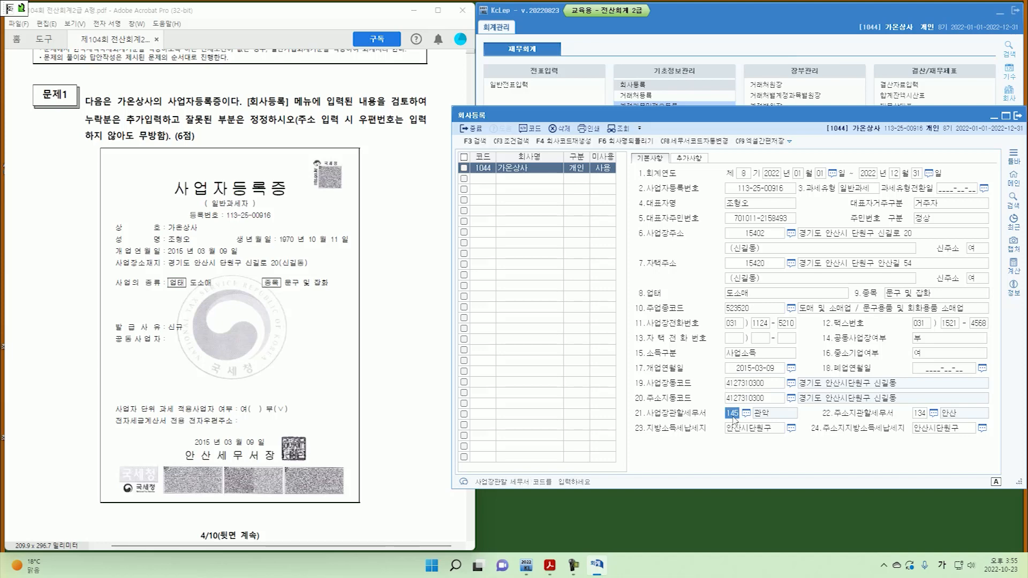
pyautogui.press('F2')
pyautogui.write('안산')
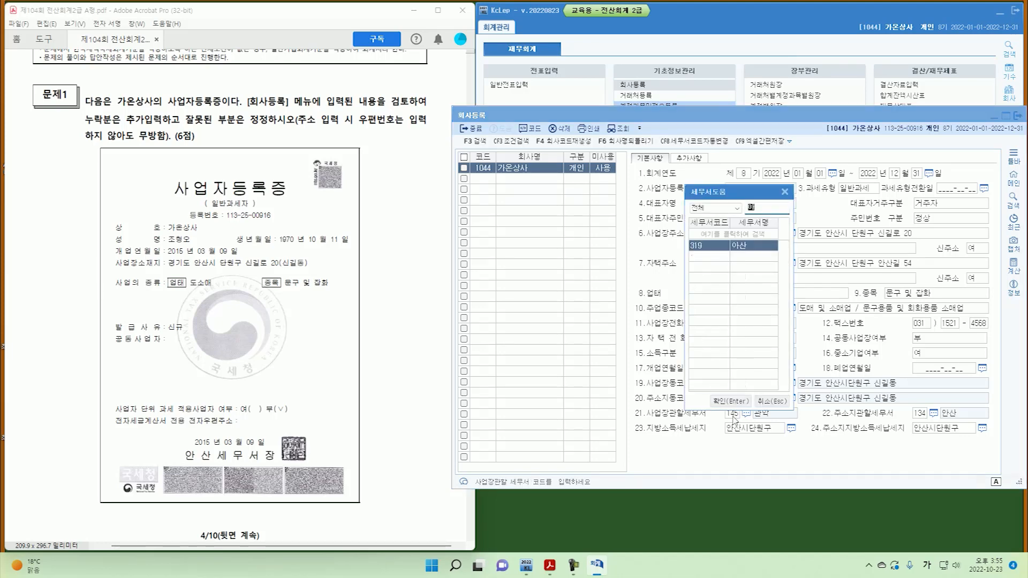
pyautogui.press('Return')
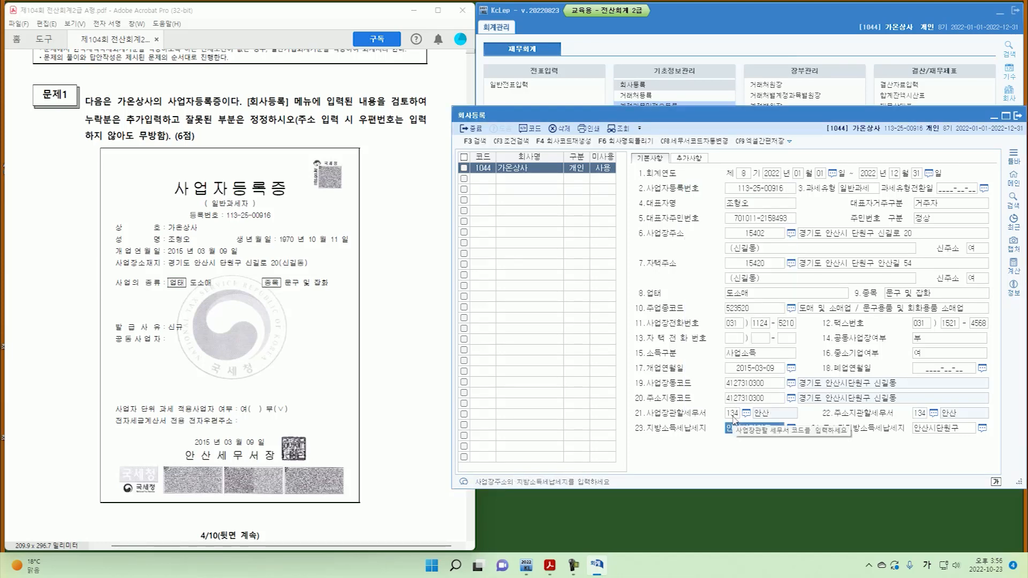
pyautogui.press('Return')
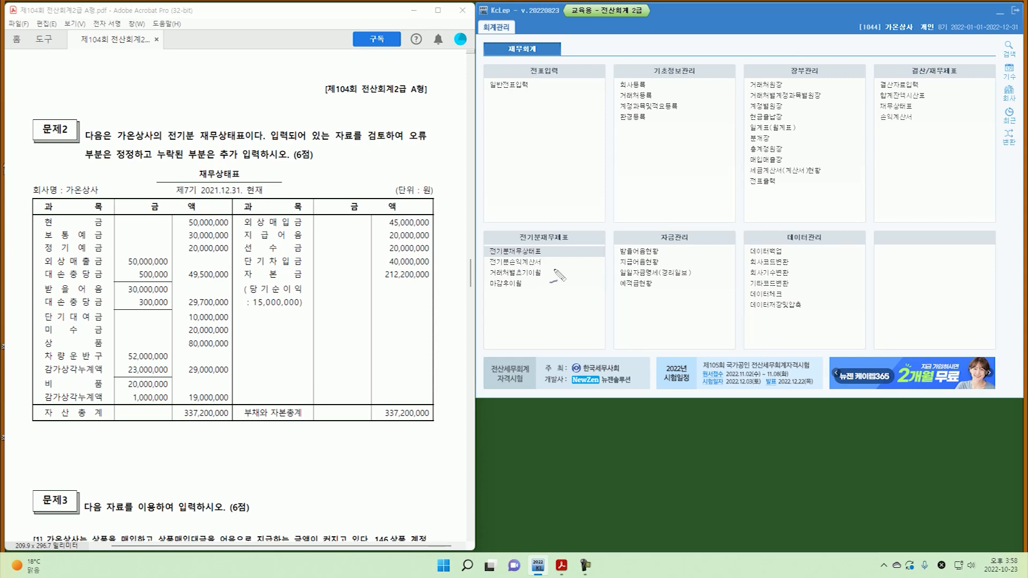
# Open the prior-year balance sheet and set 0105 정기예금 to 20,000,000.
pyautogui.click(524, 252)
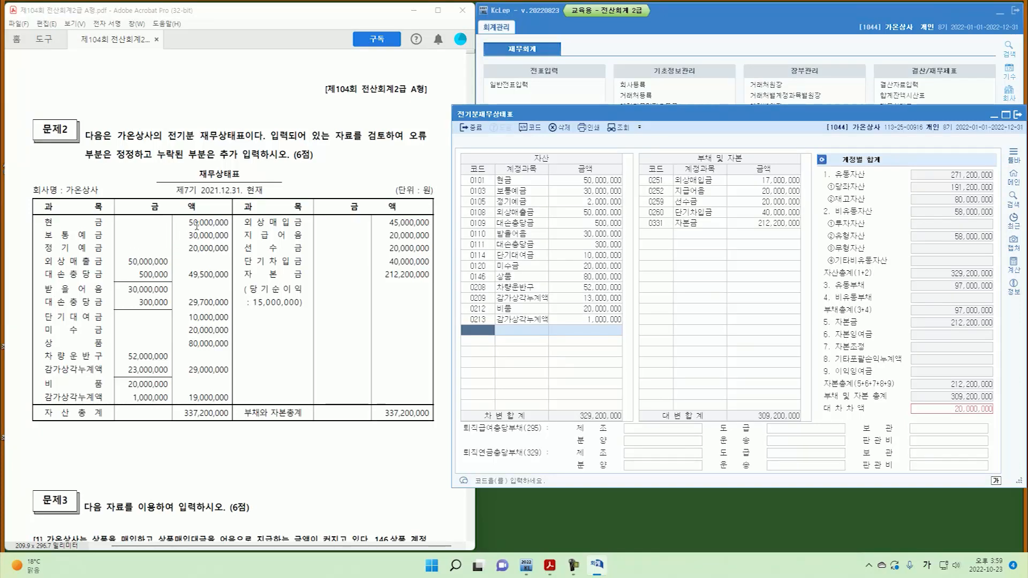
pyautogui.click(530, 193)
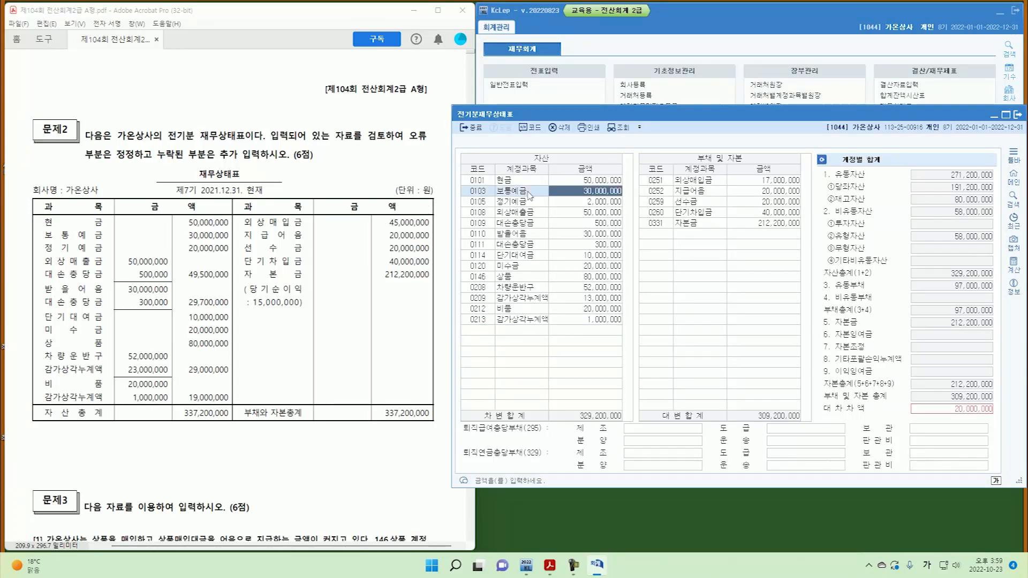
pyautogui.press('Down')
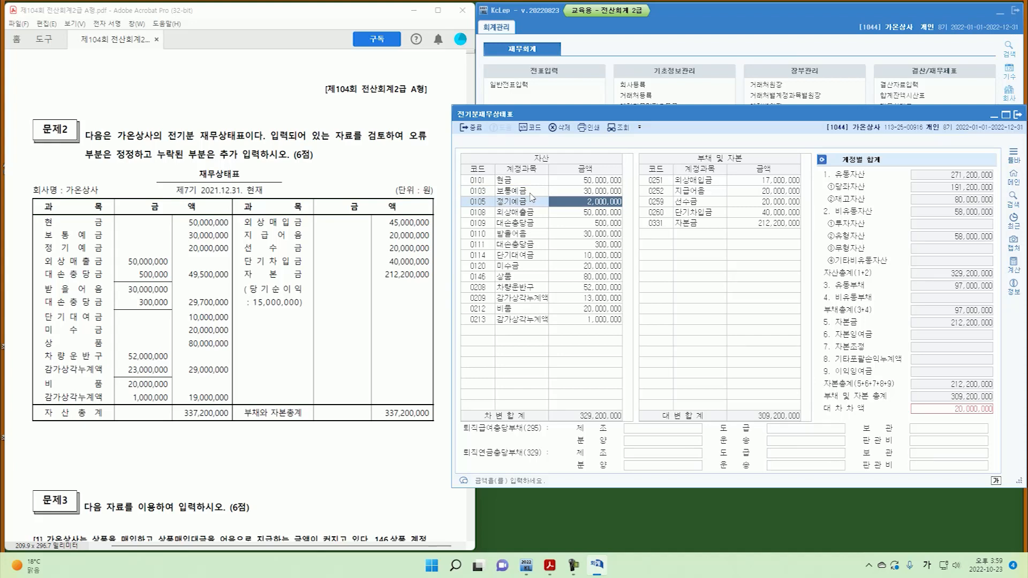
pyautogui.write('2')
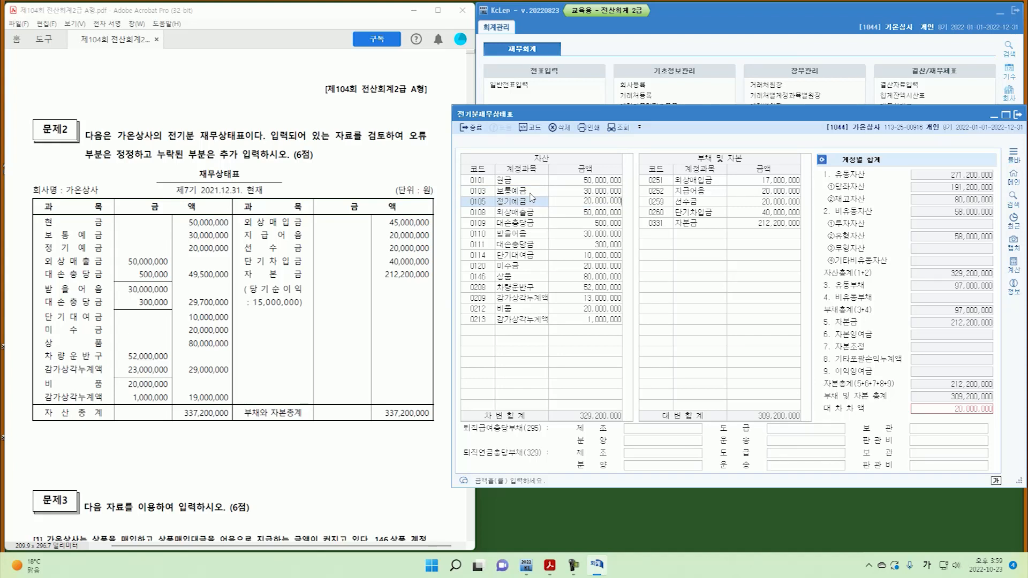
pyautogui.press('Return')
pyautogui.press('Return')
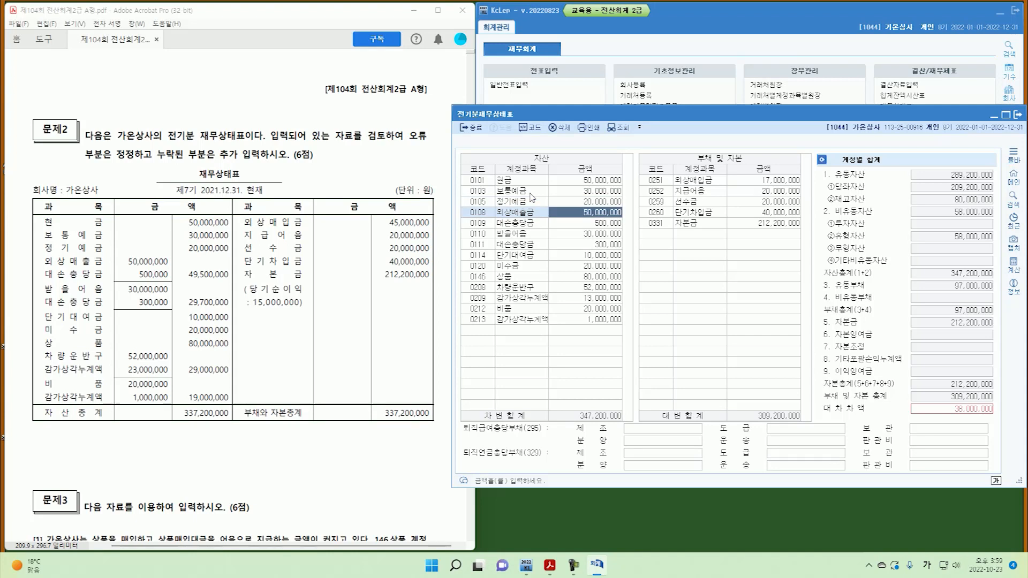
# Set 0209 감가상각누계액 to 23,000,000, bringing total assets to 337,200,000.
pyautogui.press('Down')
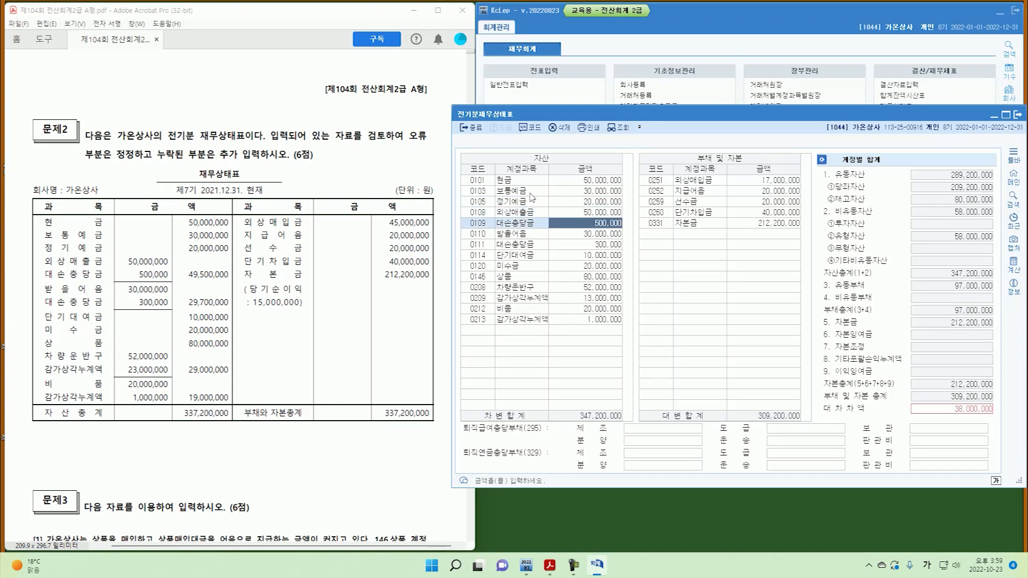
pyautogui.press('Down')
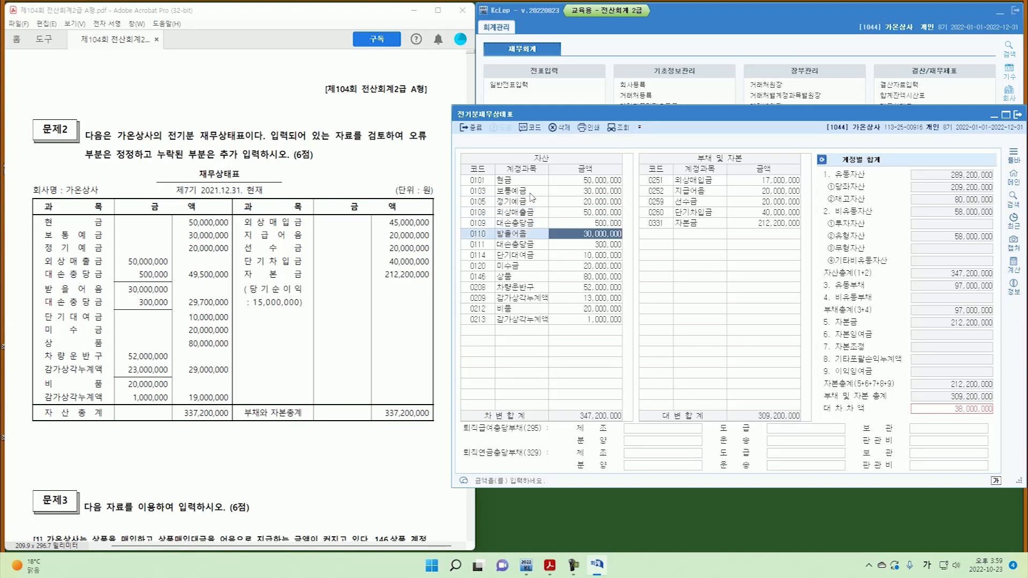
pyautogui.press('Down')
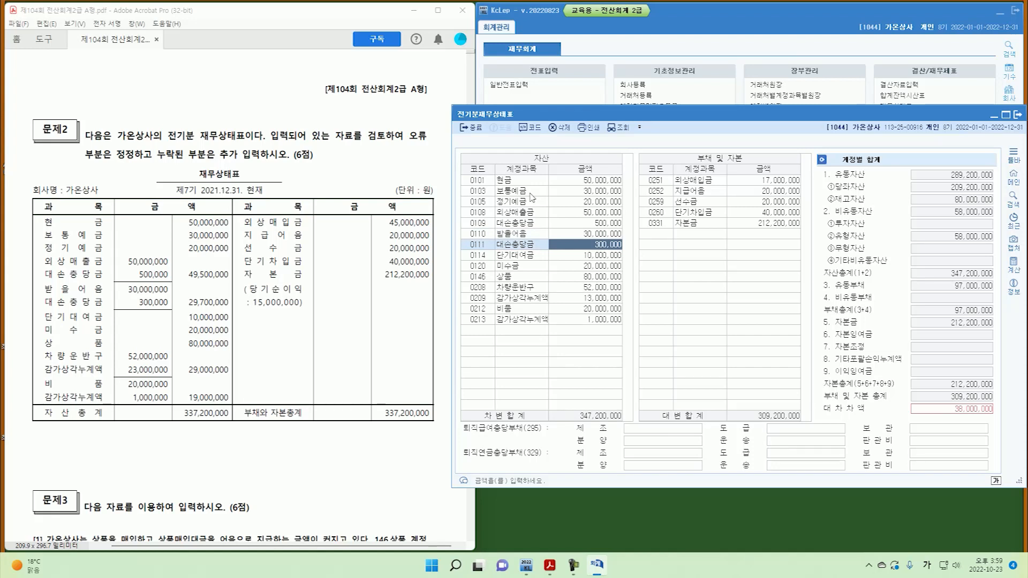
pyautogui.press('Down')
pyautogui.press('Down')
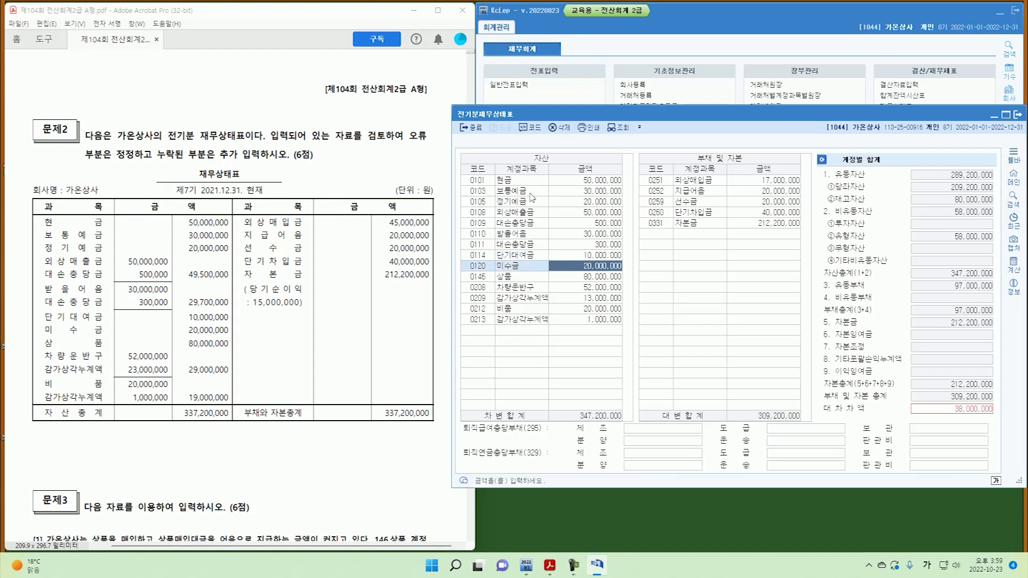
pyautogui.press('Down')
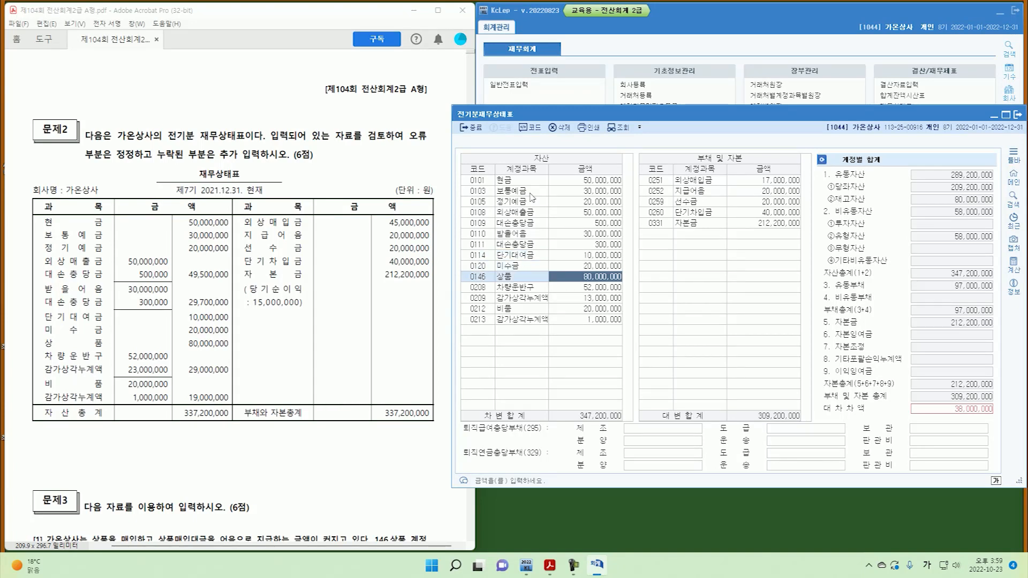
pyautogui.press('Down')
pyautogui.press('Down')
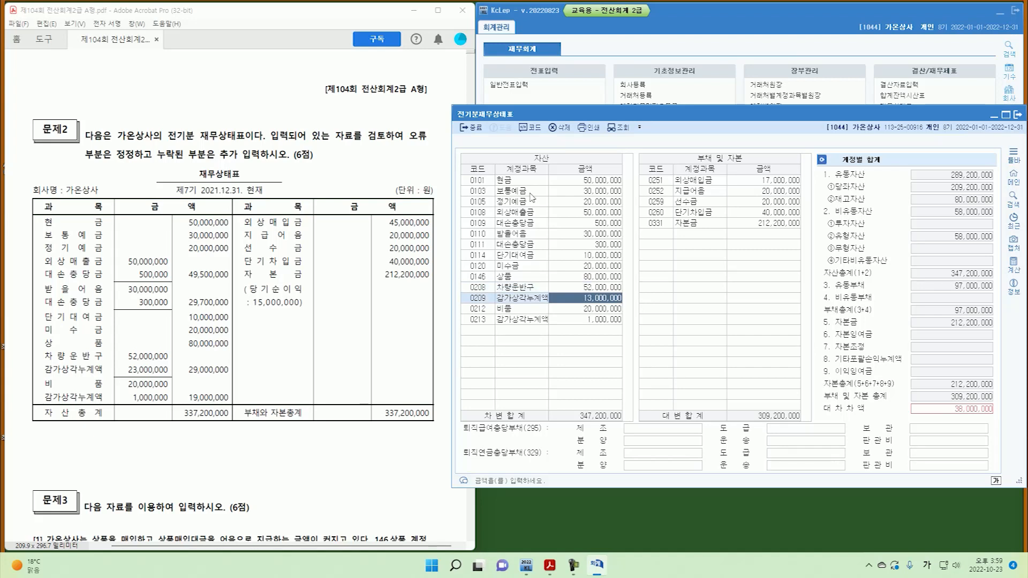
pyautogui.write('2')
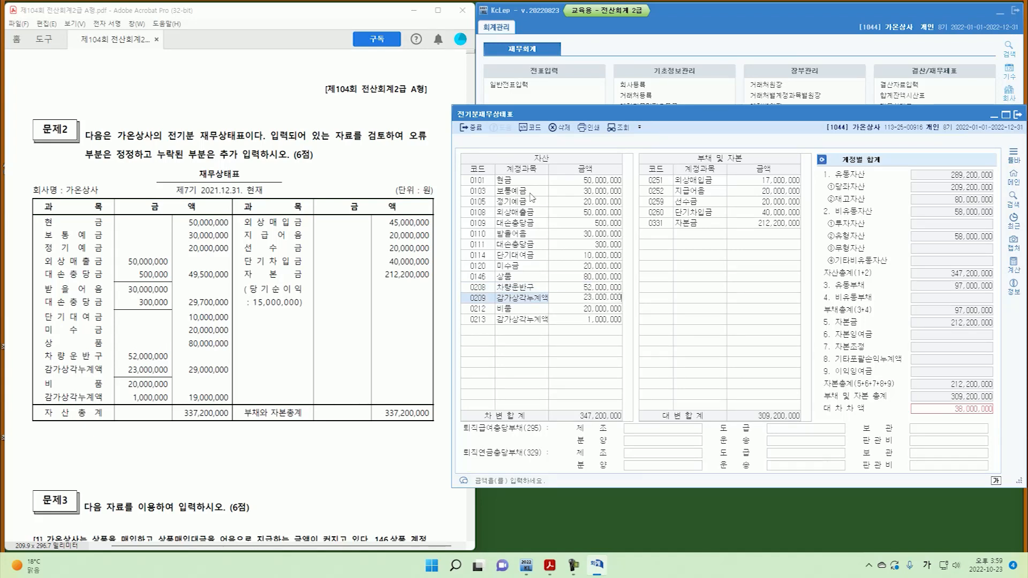
pyautogui.write('3,000,000')
pyautogui.press('Return')
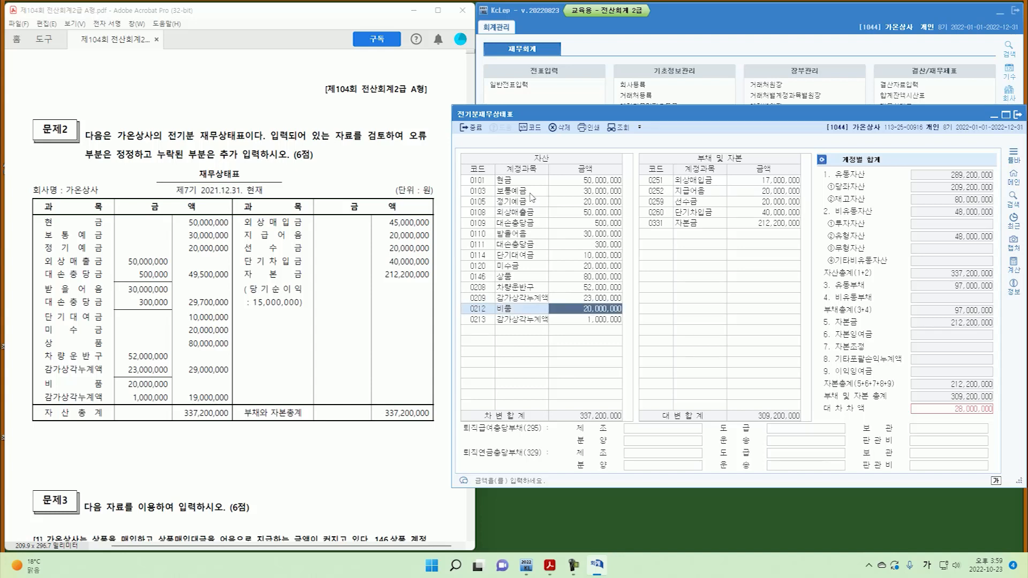
pyautogui.press('Return')
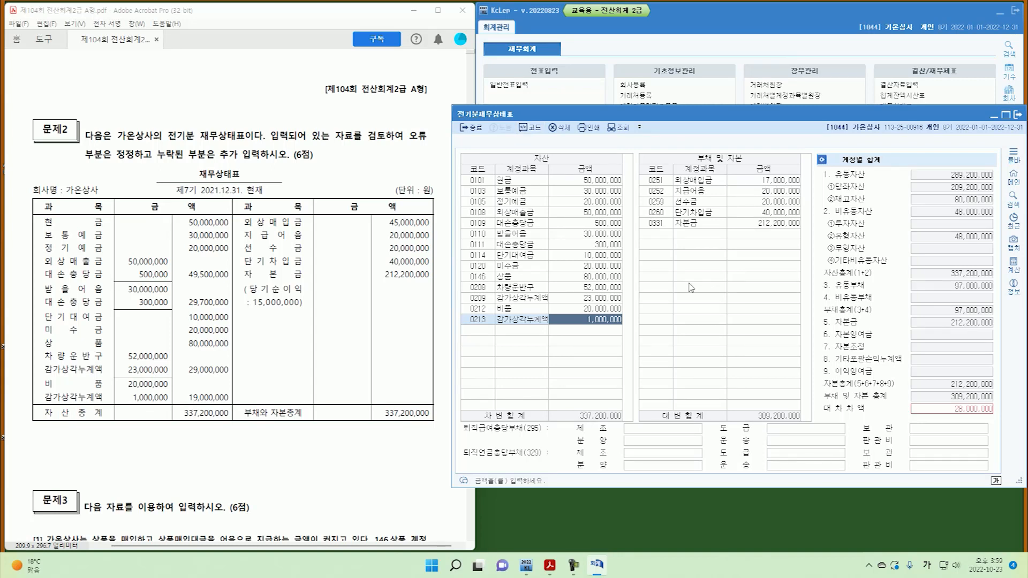
pyautogui.click(769, 181)
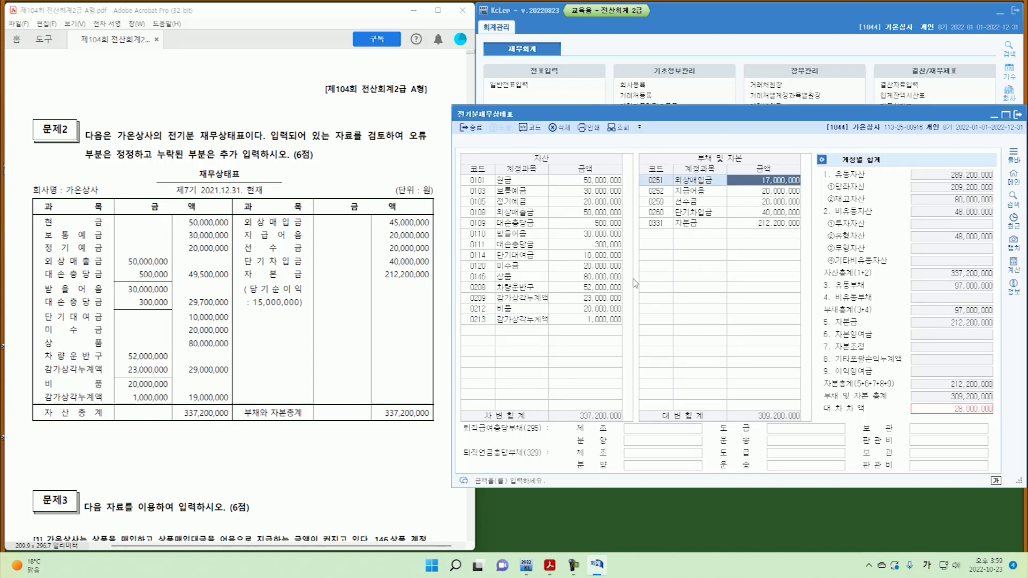
# Enter 45,000,000 for 0251 외상매입금 and check the remaining liability rows.
pyautogui.write('4')
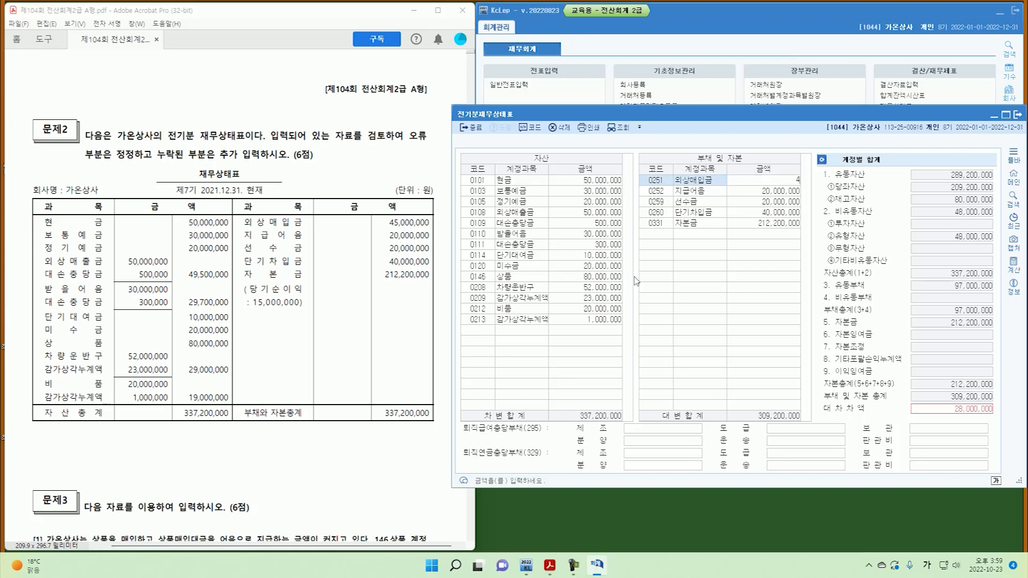
pyautogui.write('5,000,000')
pyautogui.press('Return')
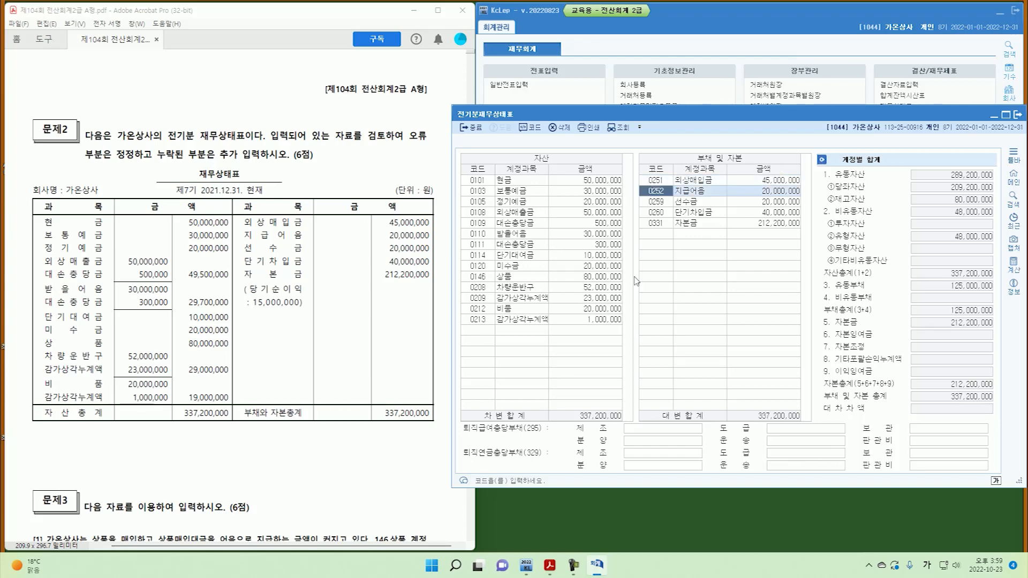
pyautogui.press('Down')
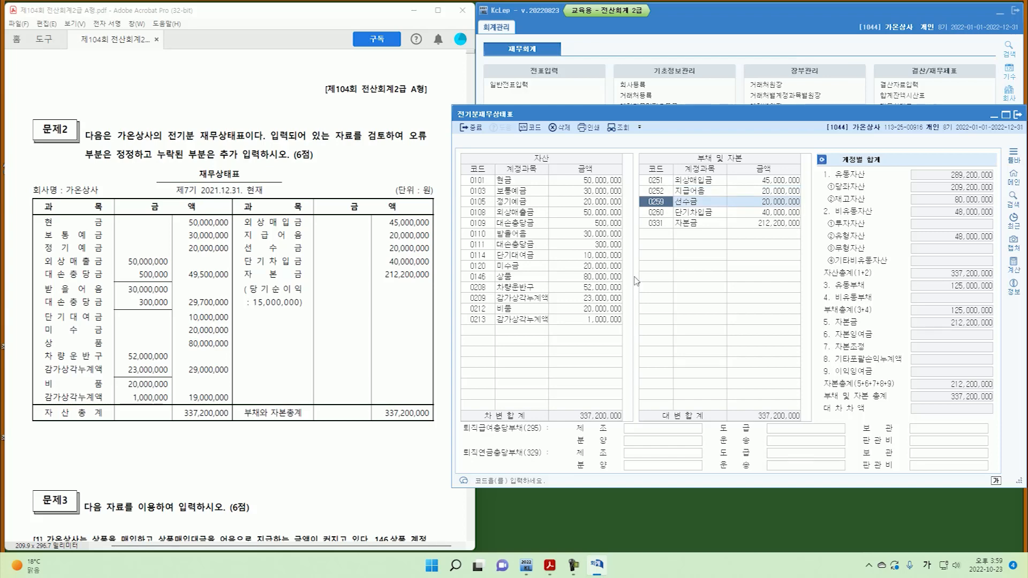
pyautogui.press('Down')
pyautogui.press('Down')
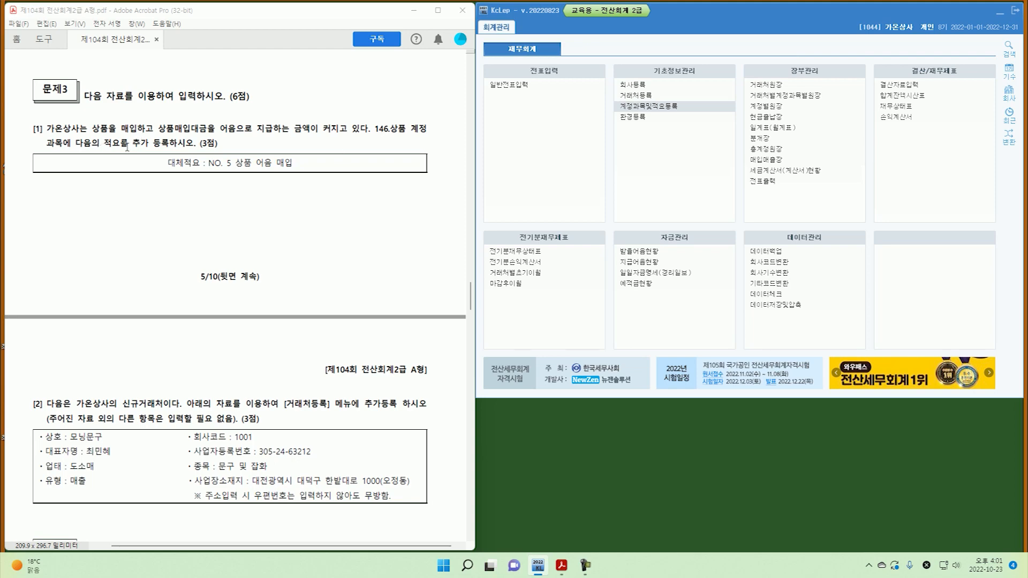
# Jump to account 0146 상품 and start transfer summary 5, '상품 어음 매입'.
pyautogui.click(662, 106)
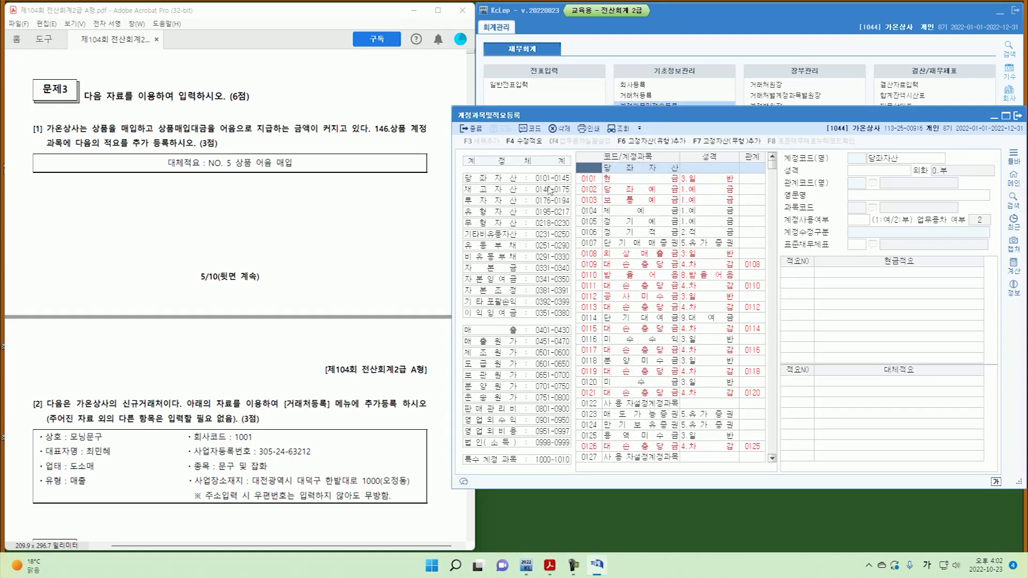
pyautogui.write('146')
pyautogui.press('Return')
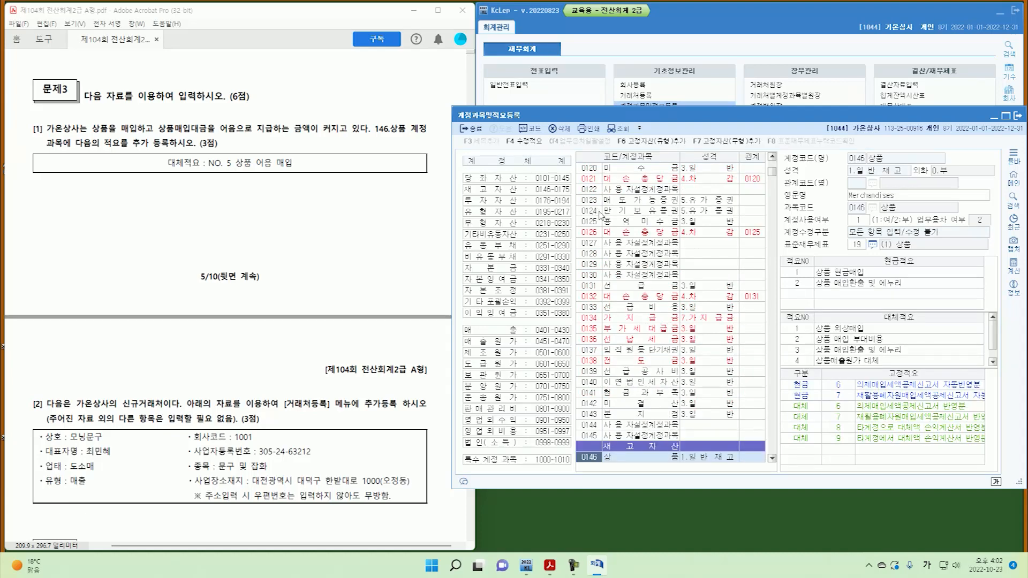
pyautogui.scroll(-3, 639, 269)
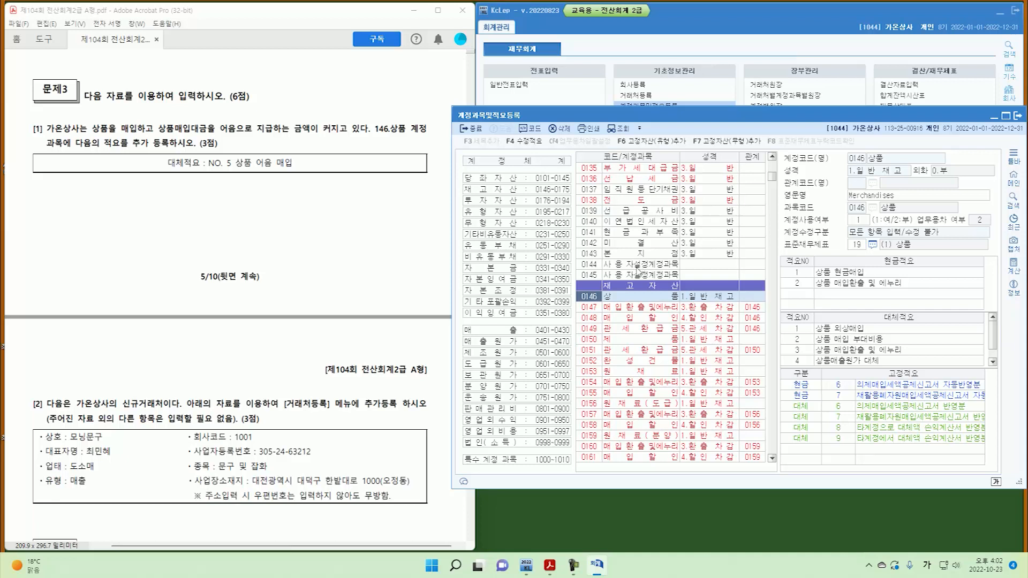
pyautogui.click(803, 361)
pyautogui.press('Down')
pyautogui.write('5')
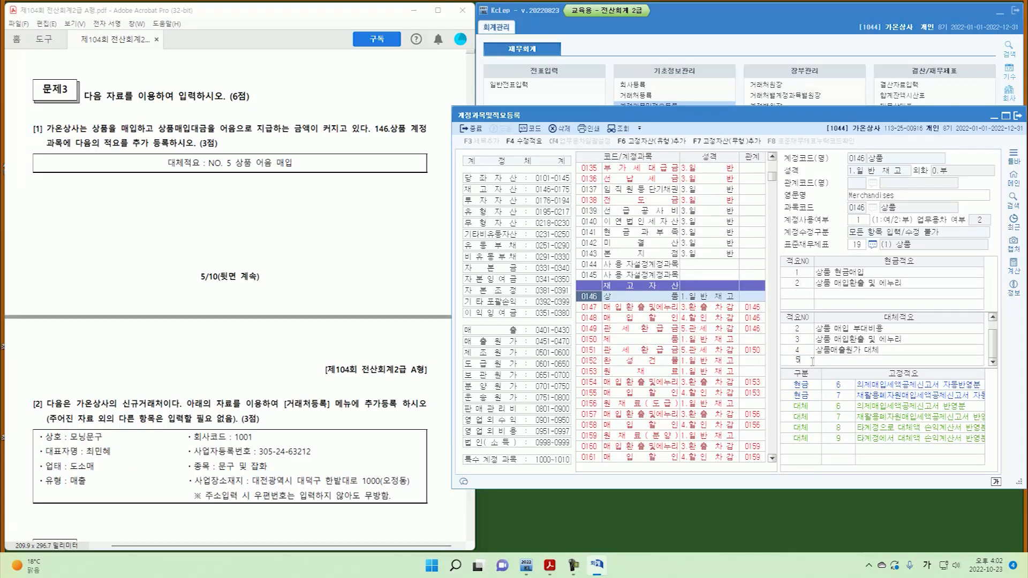
pyautogui.press('Return')
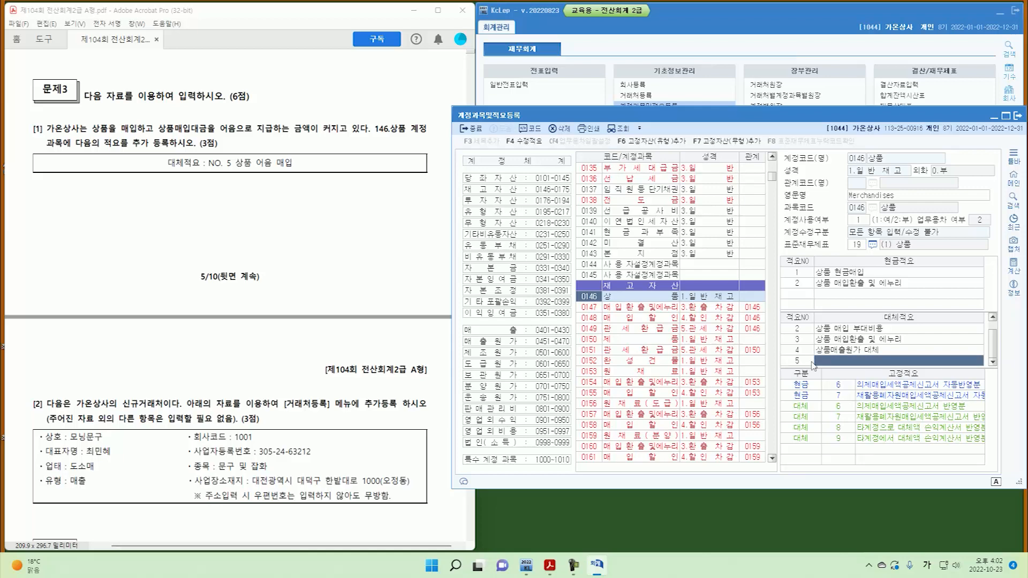
pyautogui.write('상품')
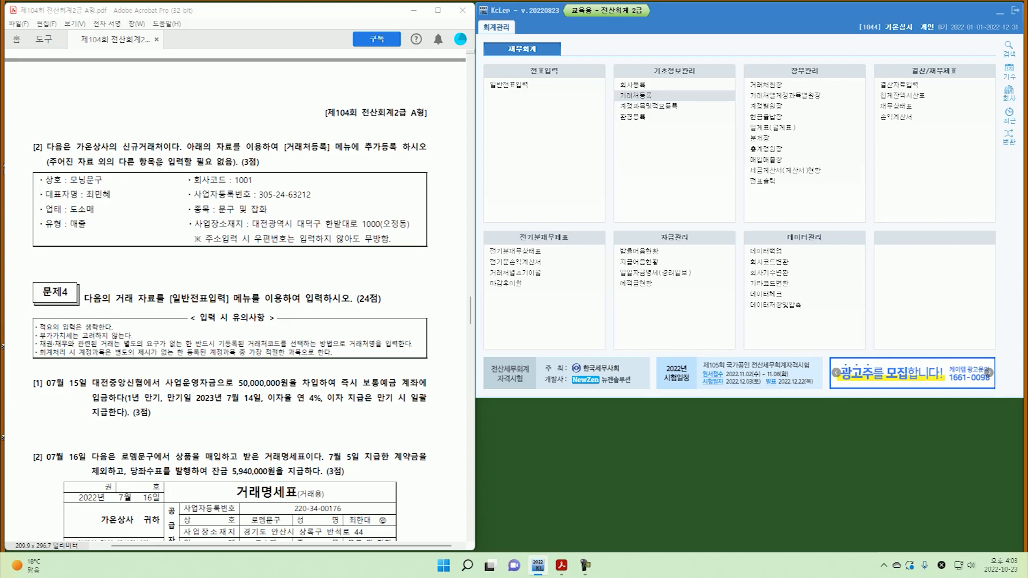
# Create customer 01001 모닝문구 as type 1 매출 with its business registration number.
pyautogui.click(652, 99)
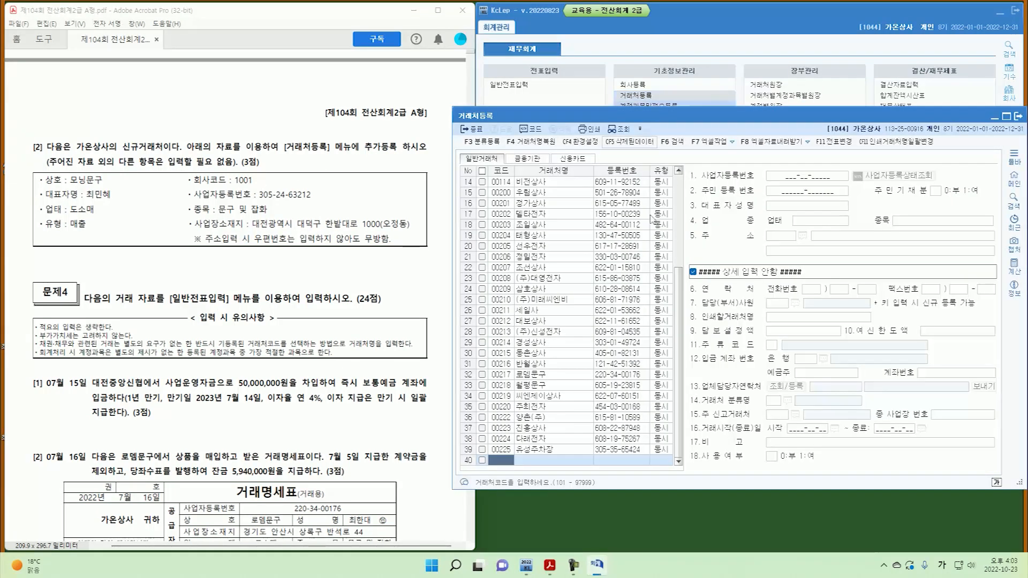
pyautogui.write('1001')
pyautogui.press('Return')
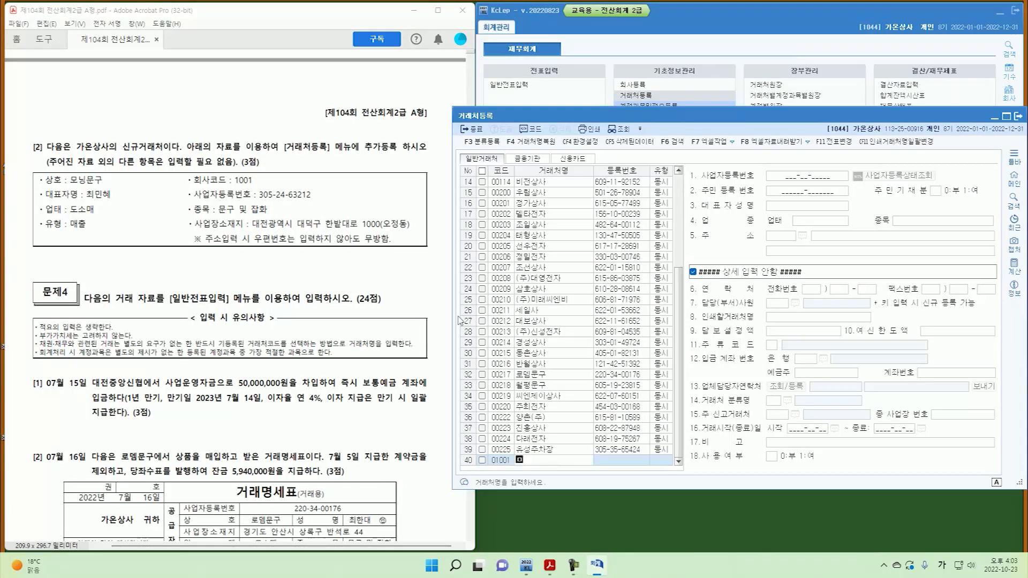
pyautogui.write('모닝문구')
pyautogui.press('Return')
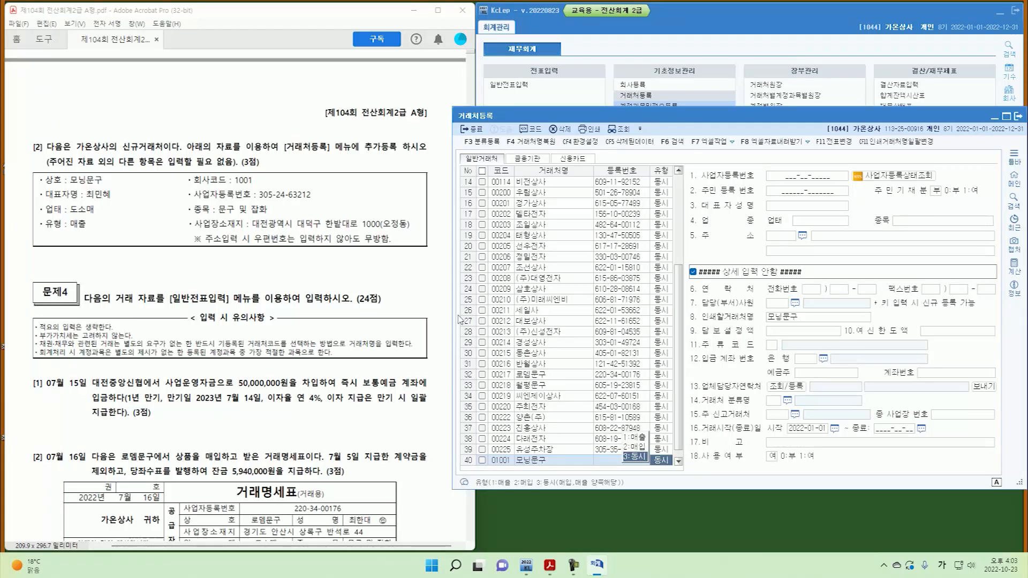
pyautogui.write('1')
pyautogui.press('Return')
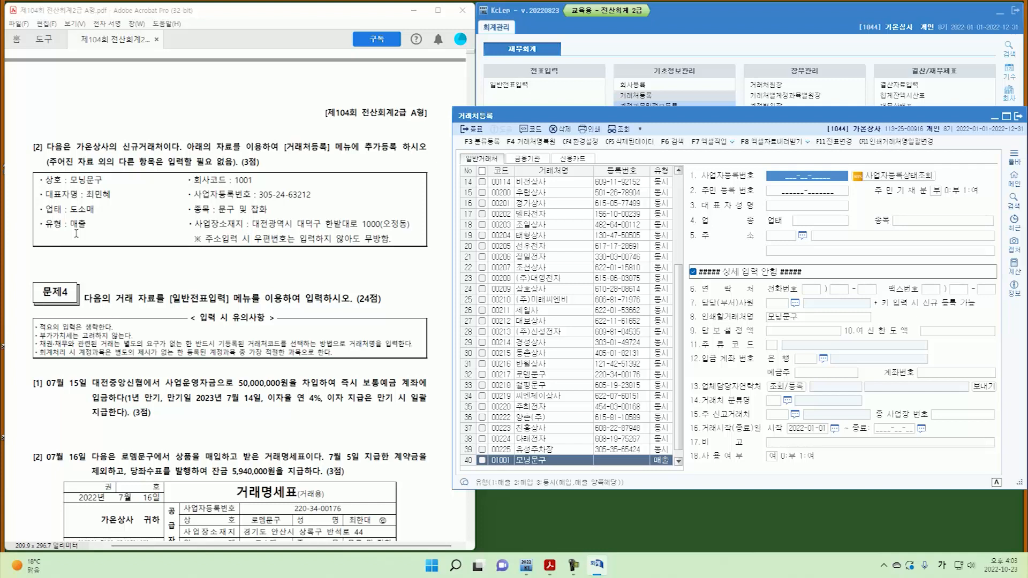
pyautogui.press('Return')
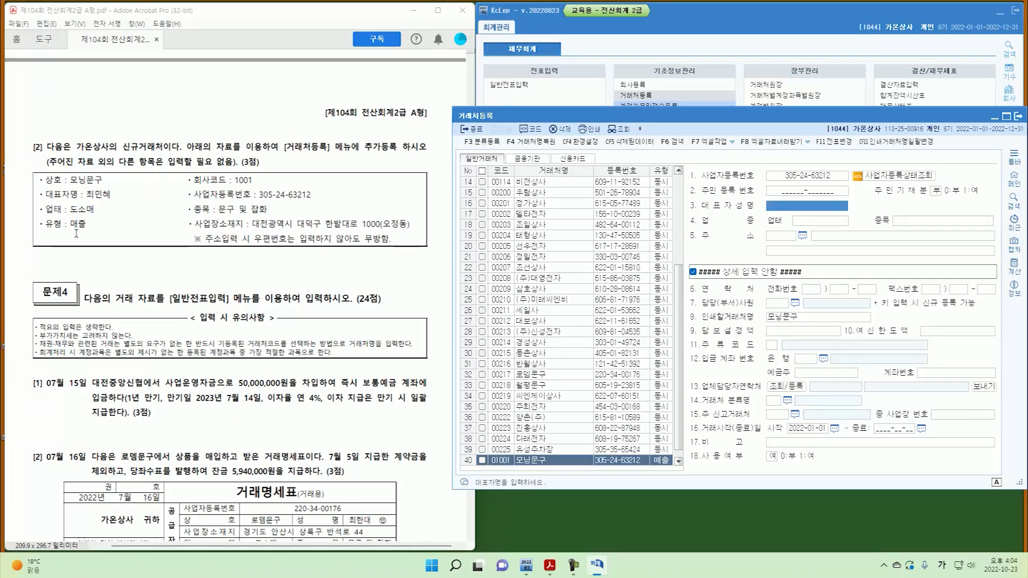
# Fill in the representative's name, business type 도소매, item 문구 및 잡화 and the business address.
pyautogui.write('ㅊ')
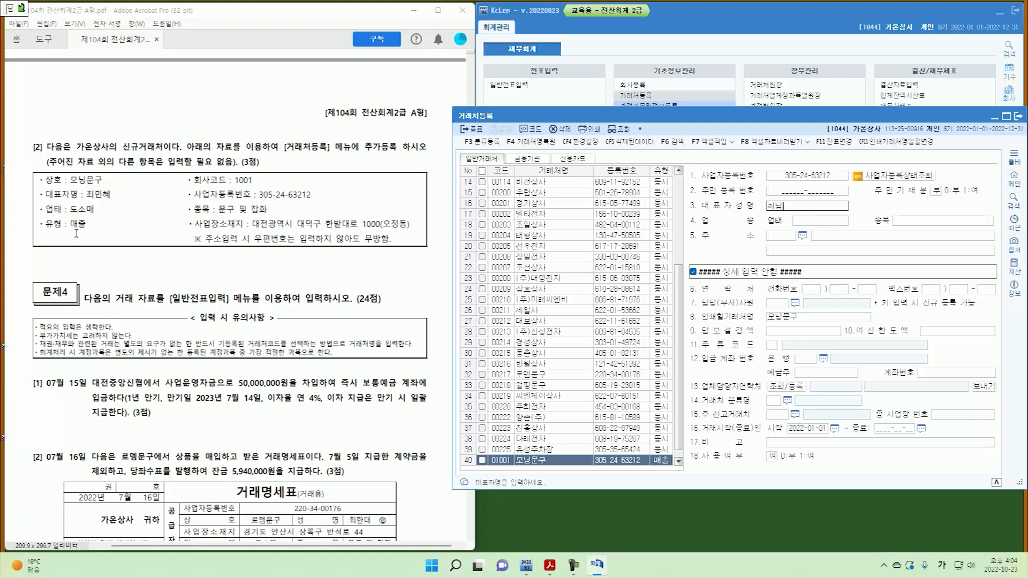
pyautogui.press('BackSpace')
pyautogui.write('민혜')
pyautogui.press('Return')
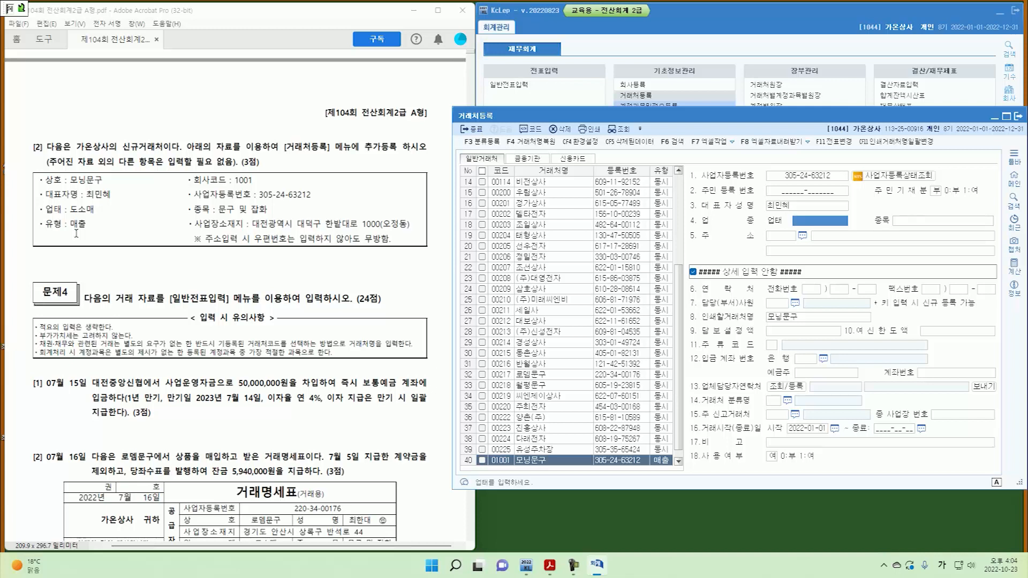
pyautogui.write('ㄷㅗ솜ㅐ')
pyautogui.press('Return')
pyautogui.write('문ㄱㅗ')
pyautogui.press('BackSpace')
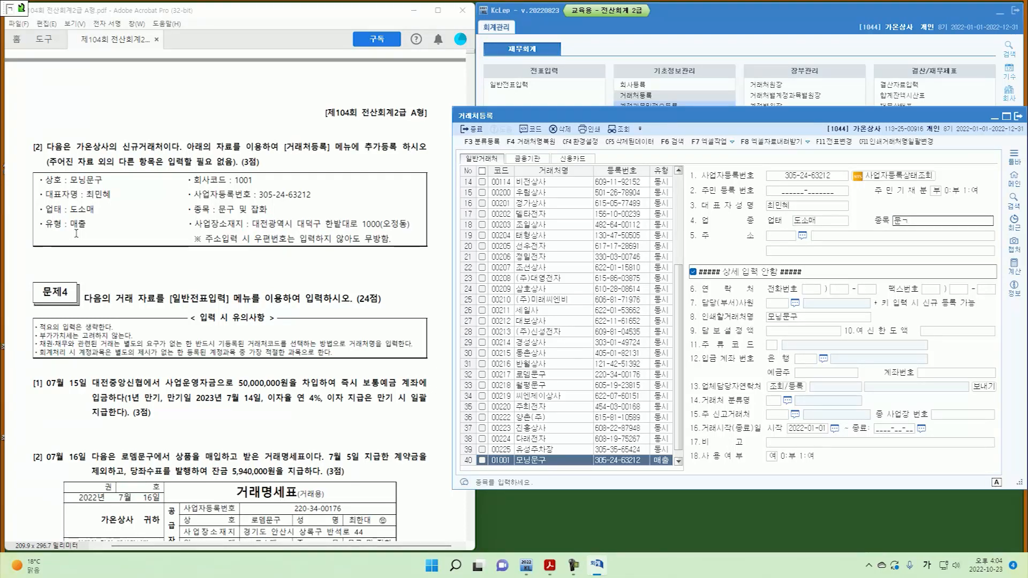
pyautogui.write('ㅜ 및 재')
pyautogui.write('화')
pyautogui.press('Return')
pyautogui.press('Return')
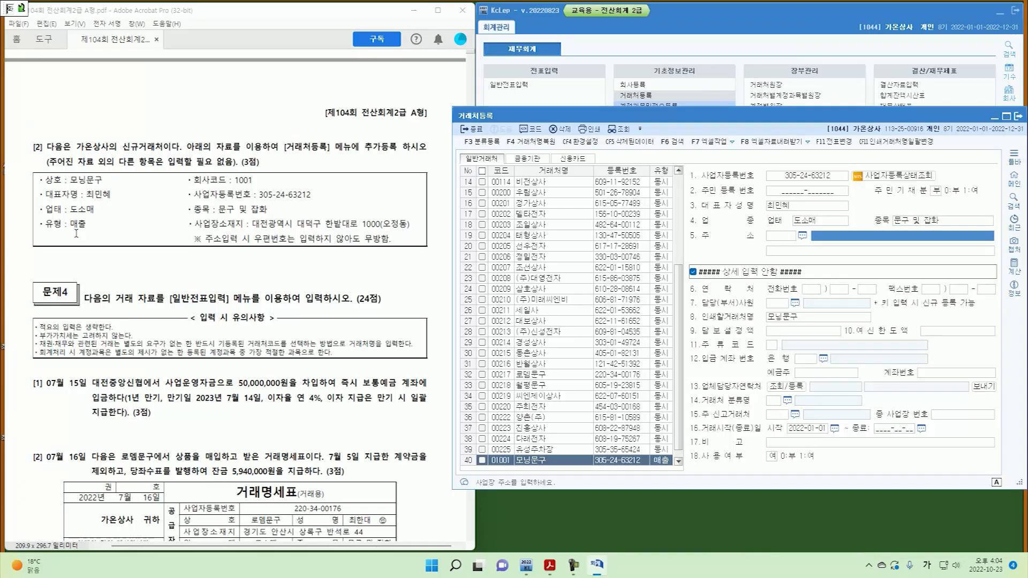
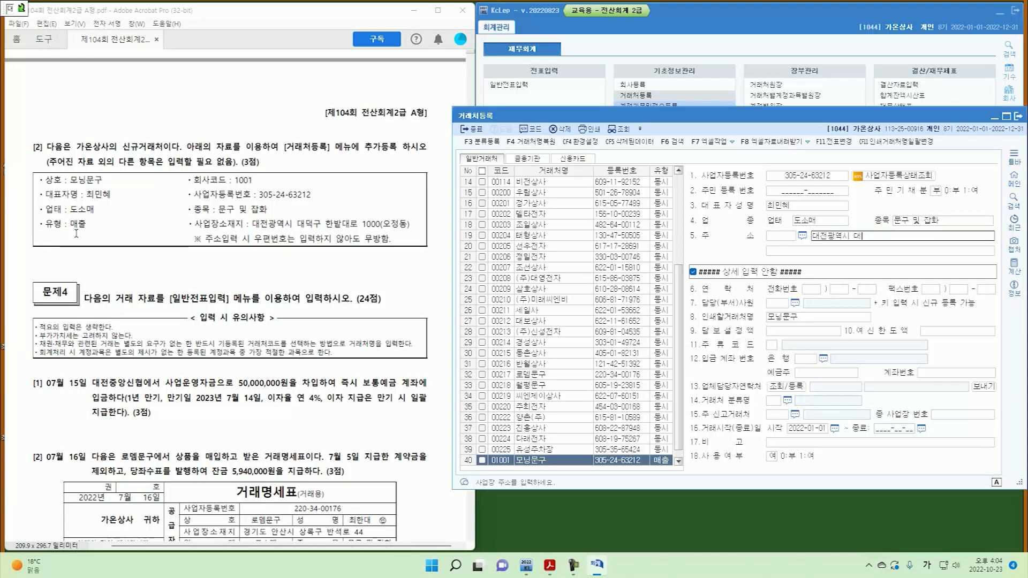
pyautogui.press('Return')
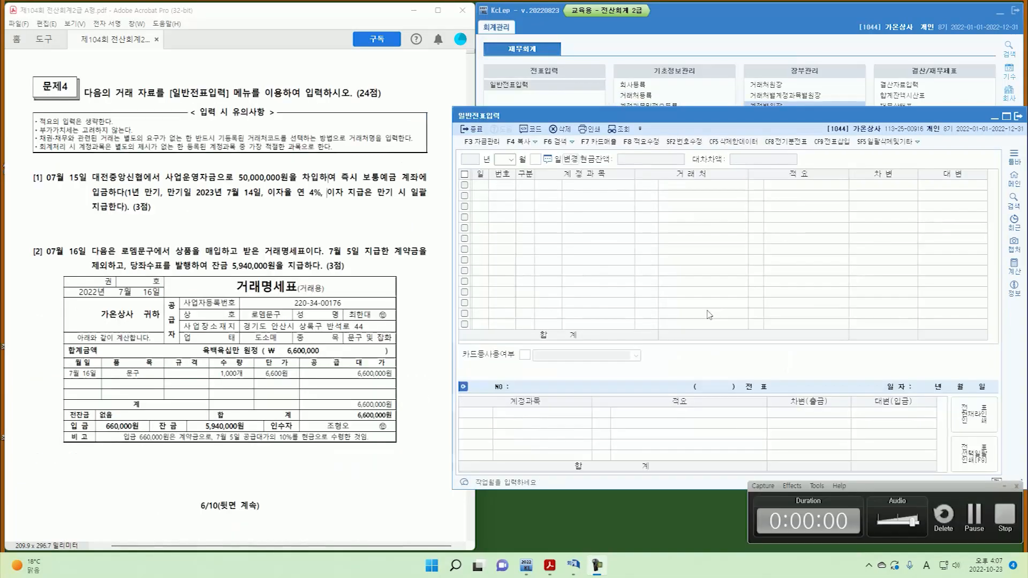
# Set the general journal to July 2022 with a new voucher dated the 15th.
pyautogui.hotkey('ctrl', 'shift', 'd')
pyautogui.moveTo(701, 310); pyautogui.dragTo(708, 308)
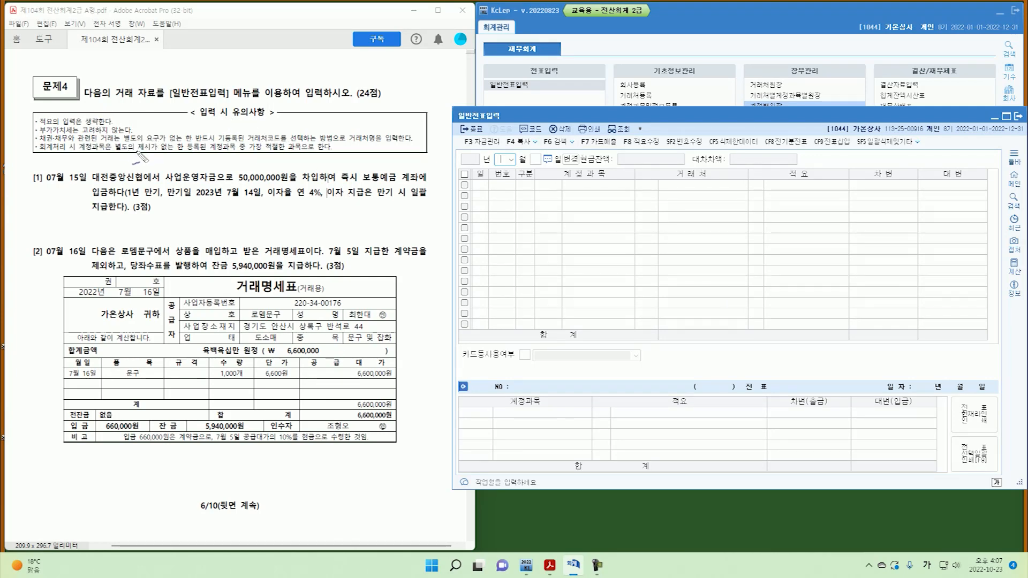
pyautogui.press('Escape')
pyautogui.click(501, 160)
pyautogui.write('7')
pyautogui.press('Return')
pyautogui.write('15')
pyautogui.press('Return')
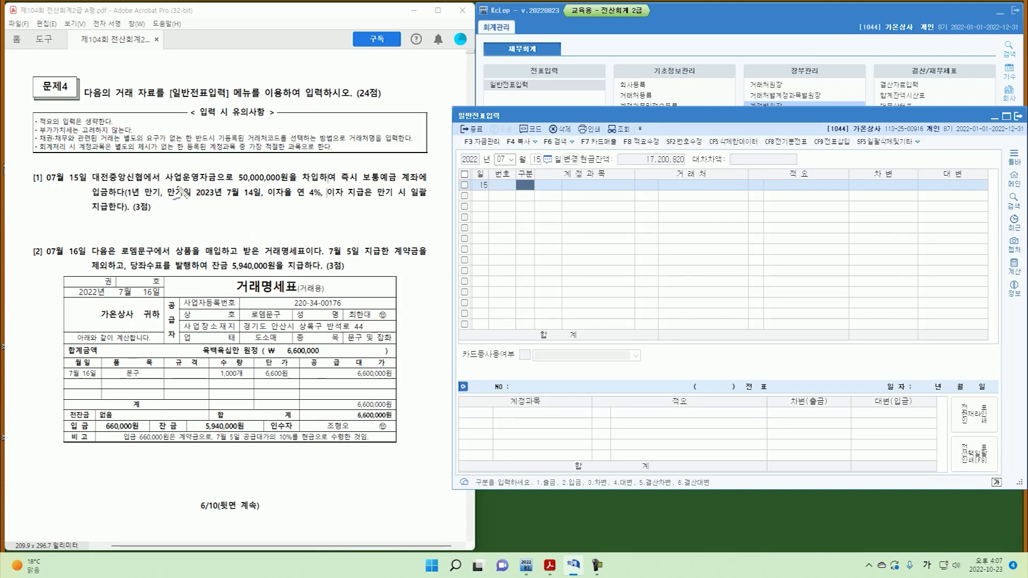
# Annotate the loan problem: amount, one-year term, and a 2022 timeline to the 7/14 maturity.
pyautogui.moveTo(240, 186)
pyautogui.mouseDown()
pyautogui.moveTo(288, 185)
pyautogui.moveTo(315, 169)
pyautogui.moveTo(315, 183)
pyautogui.moveTo(417, 183)
pyautogui.mouseUp()
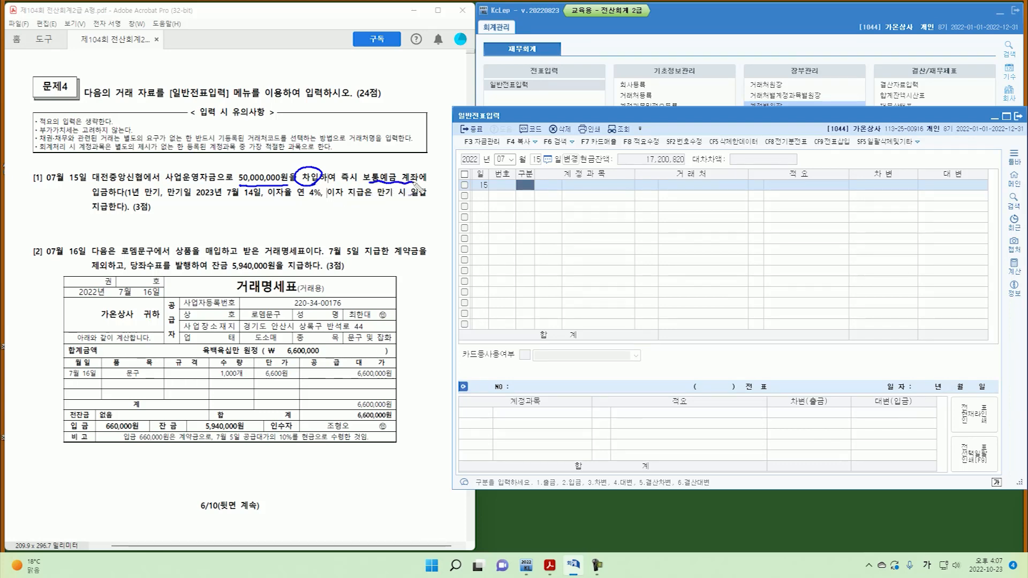
pyautogui.moveTo(128, 202); pyautogui.dragTo(259, 199)
pyautogui.moveTo(151, 221); pyautogui.dragTo(166, 231)
pyautogui.moveTo(171, 225)
pyautogui.mouseDown()
pyautogui.moveTo(278, 226)
pyautogui.moveTo(261, 243)
pyautogui.mouseUp()
pyautogui.click(204, 230)
pyautogui.moveTo(264, 233)
pyautogui.mouseDown()
pyautogui.moveTo(274, 238)
pyautogui.moveTo(266, 245)
pyautogui.mouseUp()
pyautogui.moveTo(275, 235); pyautogui.dragTo(289, 249)
pyautogui.moveTo(294, 236)
pyautogui.mouseDown()
pyautogui.moveTo(296, 248)
pyautogui.moveTo(257, 256)
pyautogui.moveTo(300, 229)
pyautogui.moveTo(364, 218)
pyautogui.mouseUp()
pyautogui.moveTo(276, 209)
pyautogui.mouseDown()
pyautogui.moveTo(270, 219)
pyautogui.moveTo(277, 207)
pyautogui.mouseUp()
pyautogui.moveTo(74, 191)
pyautogui.mouseDown()
pyautogui.moveTo(43, 182)
pyautogui.moveTo(73, 197)
pyautogui.mouseUp()
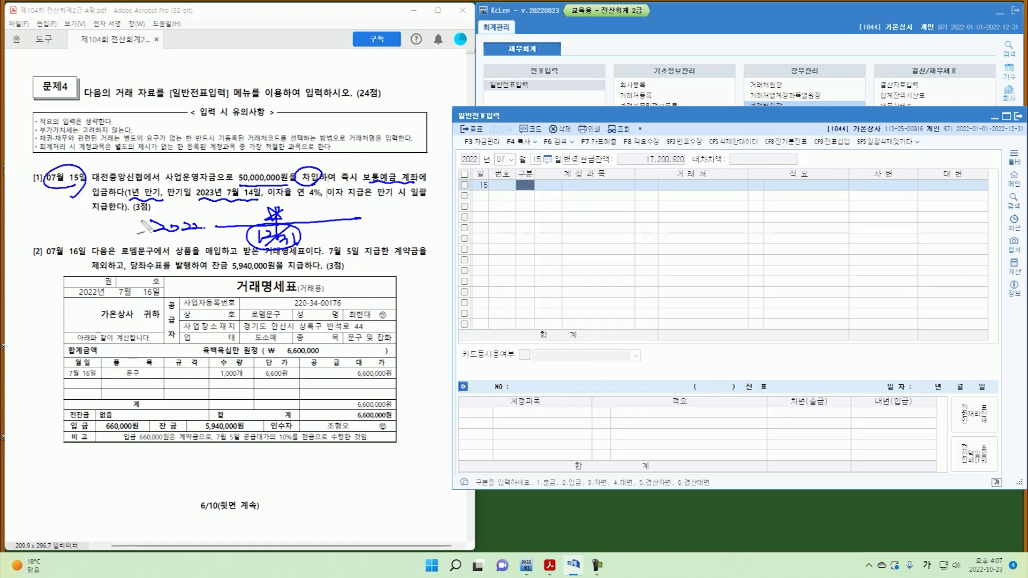
pyautogui.moveTo(352, 213); pyautogui.dragTo(344, 240)
pyautogui.moveTo(346, 233); pyautogui.dragTo(356, 244)
pyautogui.moveTo(367, 232); pyautogui.dragTo(365, 242)
pyautogui.moveTo(373, 232)
pyautogui.mouseDown()
pyautogui.moveTo(374, 246)
pyautogui.moveTo(281, 222)
pyautogui.mouseUp()
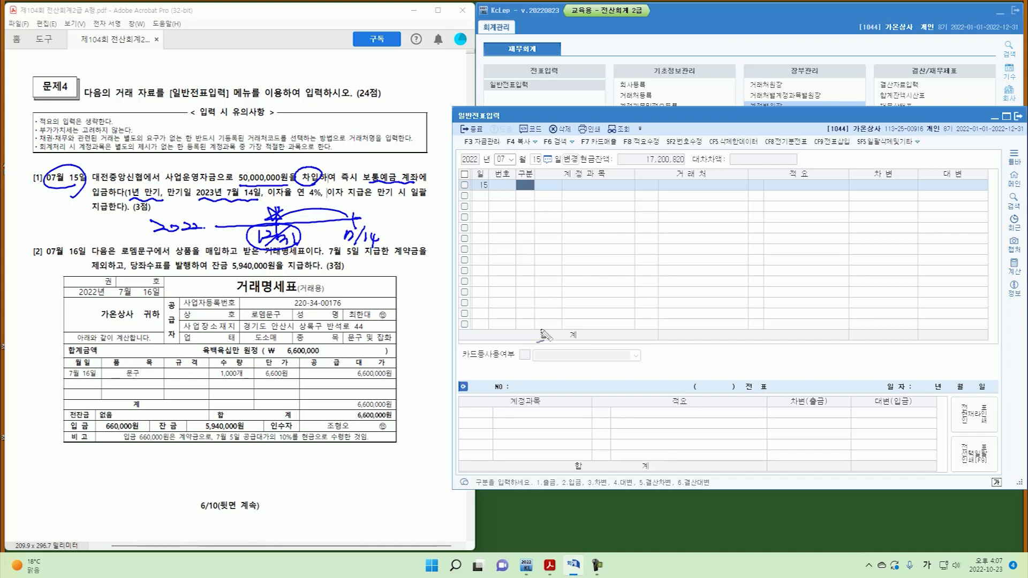
pyautogui.moveTo(228, 216)
pyautogui.mouseDown()
pyautogui.moveTo(223, 253)
pyautogui.moveTo(349, 213)
pyautogui.mouseUp()
pyautogui.moveTo(292, 241)
pyautogui.mouseDown()
pyautogui.moveTo(263, 230)
pyautogui.moveTo(354, 230)
pyautogui.mouseUp()
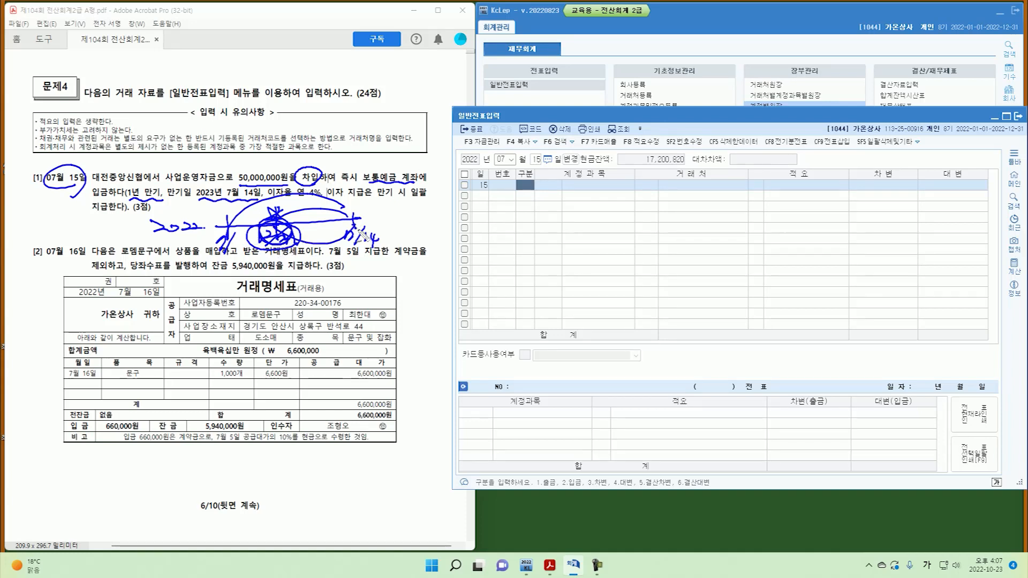
# Debit 0103 보통예금 for 50,000,000 on the July 15 voucher.
pyautogui.press('Escape')
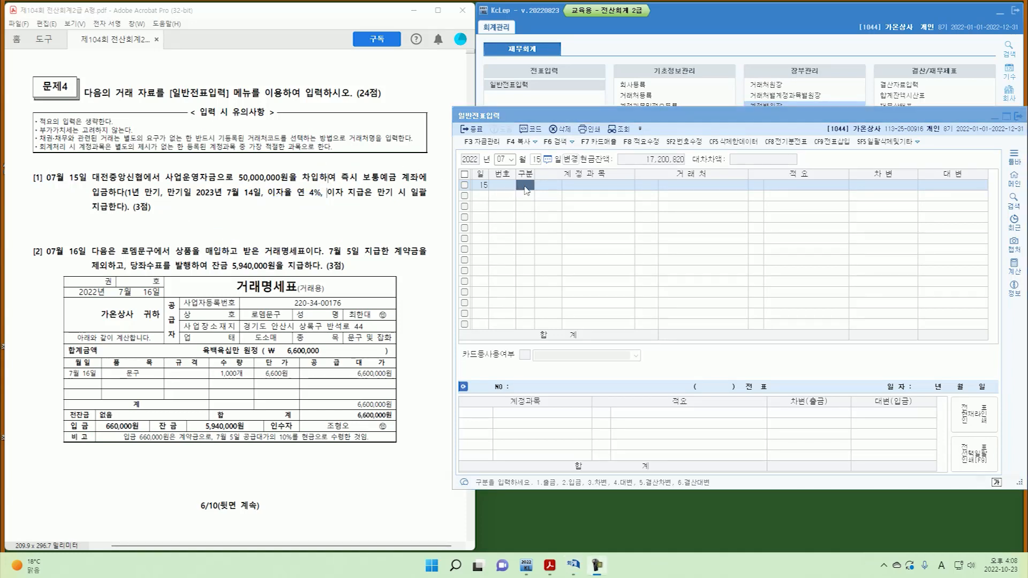
pyautogui.write('3')
pyautogui.press('Return')
pyautogui.write('103')
pyautogui.press('Return')
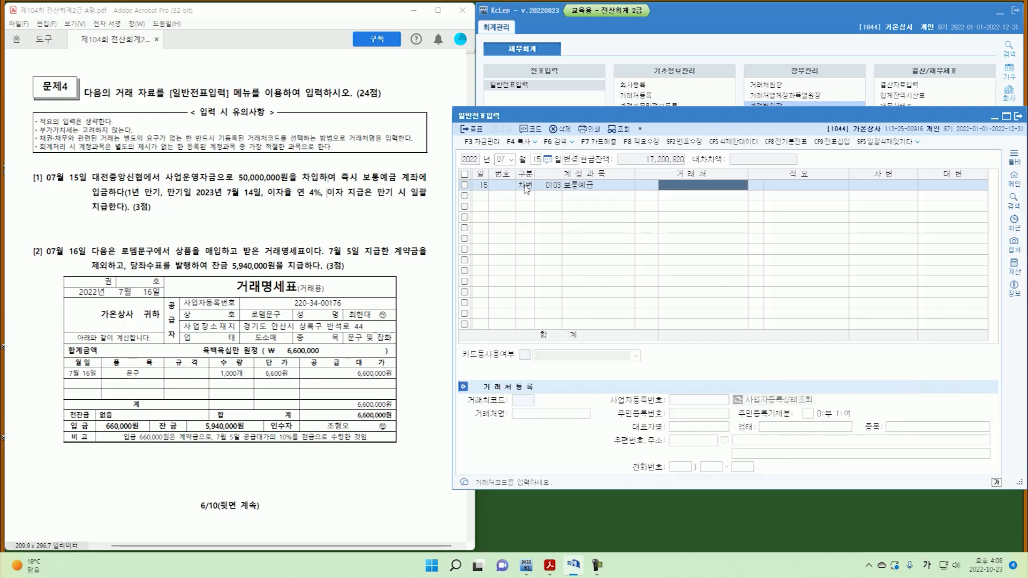
pyautogui.press('Return')
pyautogui.press('Return')
pyautogui.write('50,000,000')
# Credit 0260 단기차입금 for the loan with customer 대전중앙신협.
pyautogui.press('Return')
pyautogui.write('4')
pyautogui.press('Return')
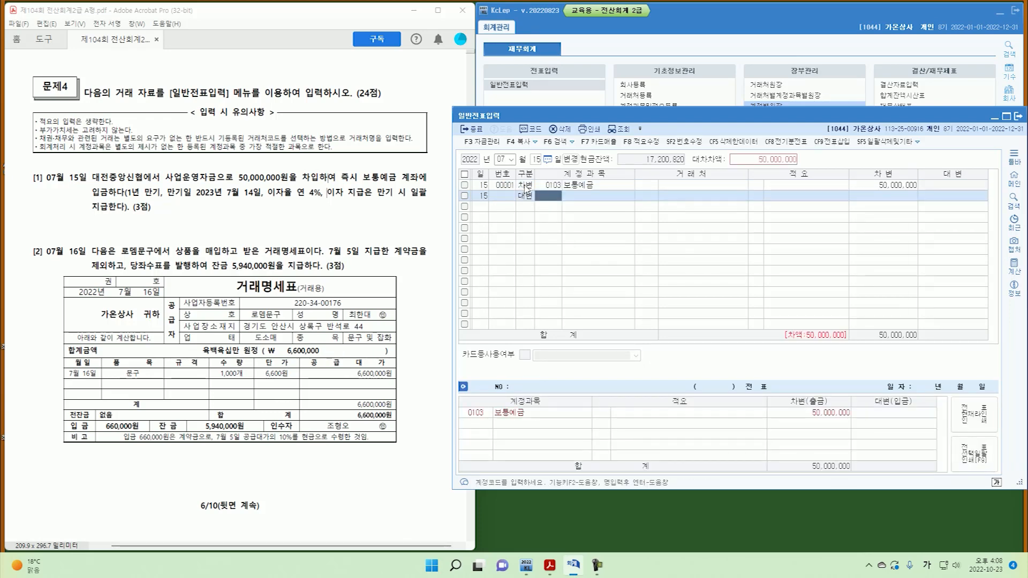
pyautogui.write('단기차')
pyautogui.press('Return')
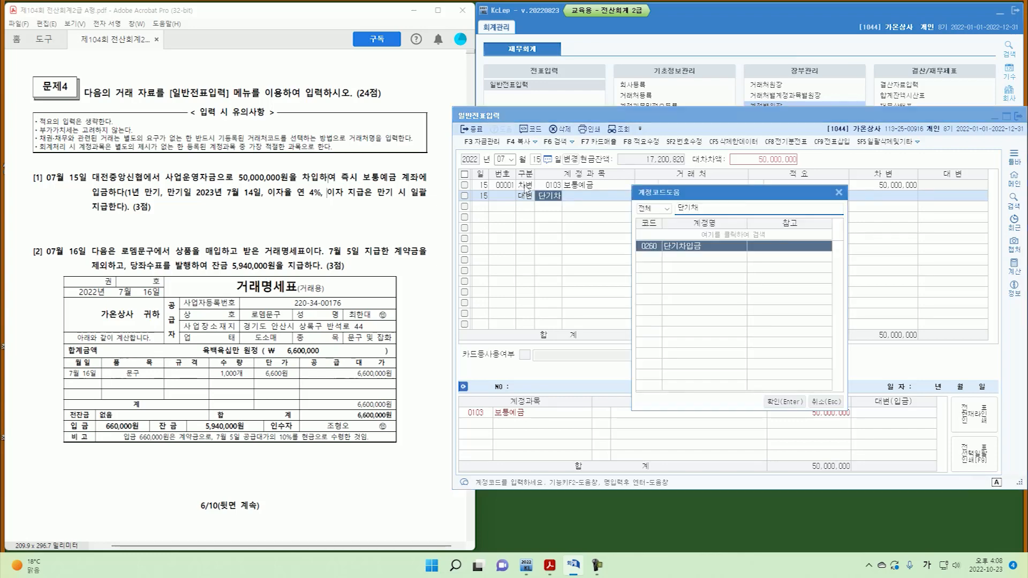
pyautogui.press('Return')
pyautogui.write('대전')
pyautogui.press('Return')
pyautogui.press('Return')
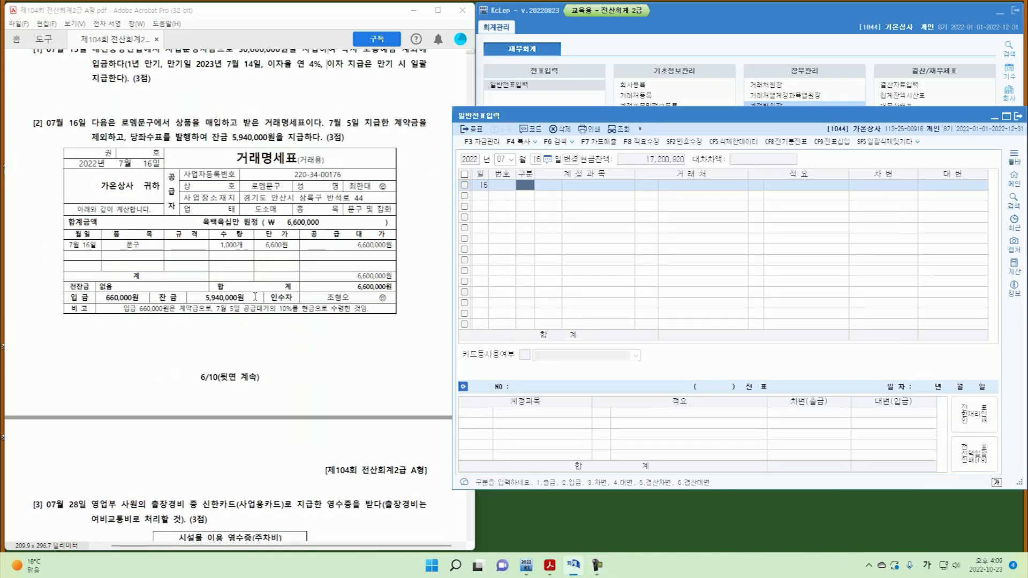
pyautogui.hotkey('ctrl', 'shift', 'd')
pyautogui.moveTo(47, 129); pyautogui.dragTo(84, 131)
pyautogui.moveTo(197, 111)
pyautogui.mouseDown()
pyautogui.moveTo(199, 127)
pyautogui.moveTo(234, 129)
pyautogui.mouseUp()
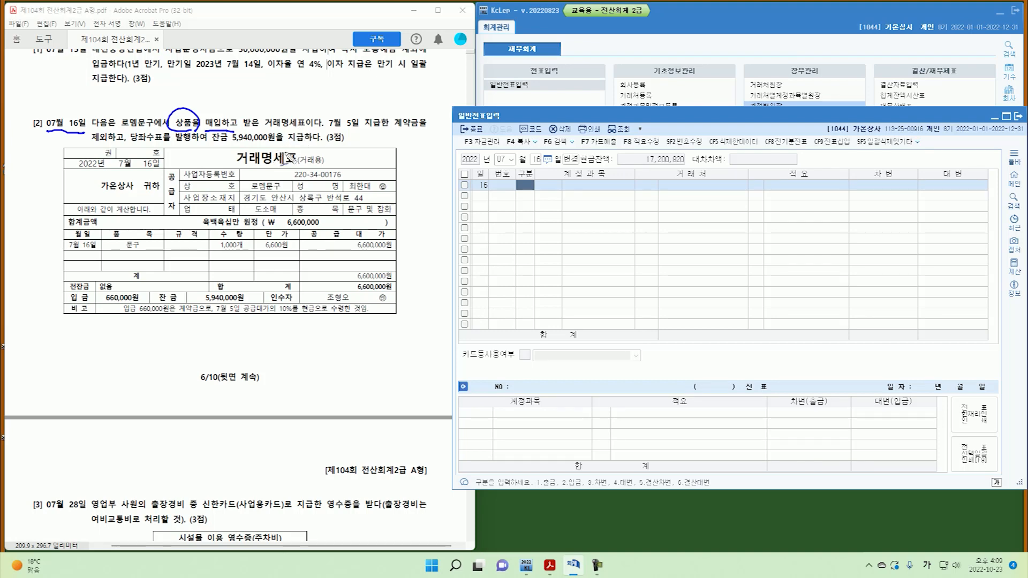
pyautogui.moveTo(329, 129)
pyautogui.mouseDown()
pyautogui.moveTo(386, 130)
pyautogui.moveTo(415, 110)
pyautogui.moveTo(392, 134)
pyautogui.mouseUp()
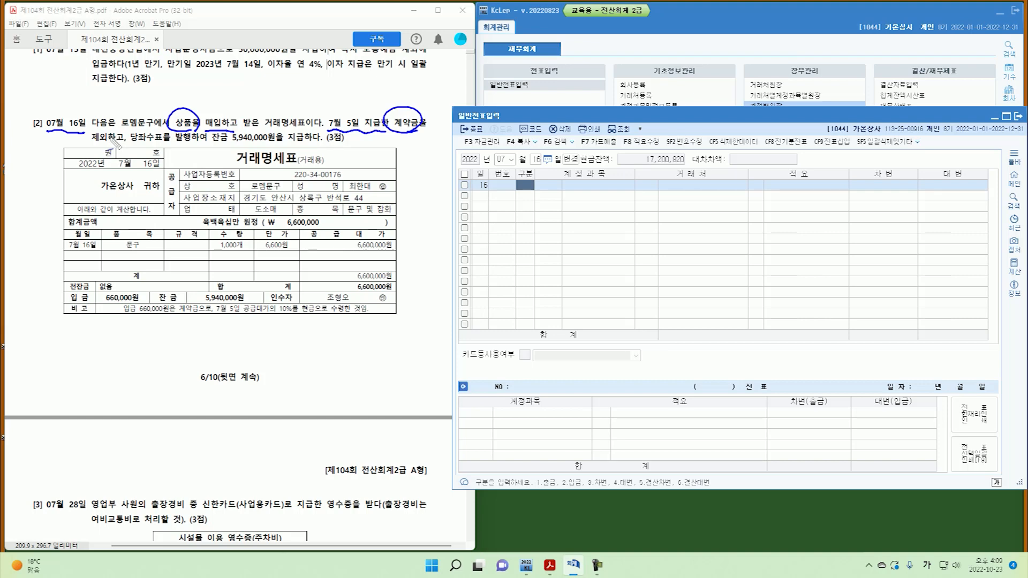
pyautogui.moveTo(212, 249); pyautogui.dragTo(219, 243)
pyautogui.hotkey('ctrl', 'z')
pyautogui.moveTo(381, 138)
pyautogui.mouseDown()
pyautogui.moveTo(367, 151)
pyautogui.moveTo(387, 144)
pyautogui.mouseUp()
pyautogui.moveTo(389, 139); pyautogui.dragTo(395, 152)
pyautogui.moveTo(394, 141); pyautogui.dragTo(403, 152)
pyautogui.moveTo(405, 139); pyautogui.dragTo(421, 142)
pyautogui.moveTo(409, 146); pyautogui.dragTo(421, 154)
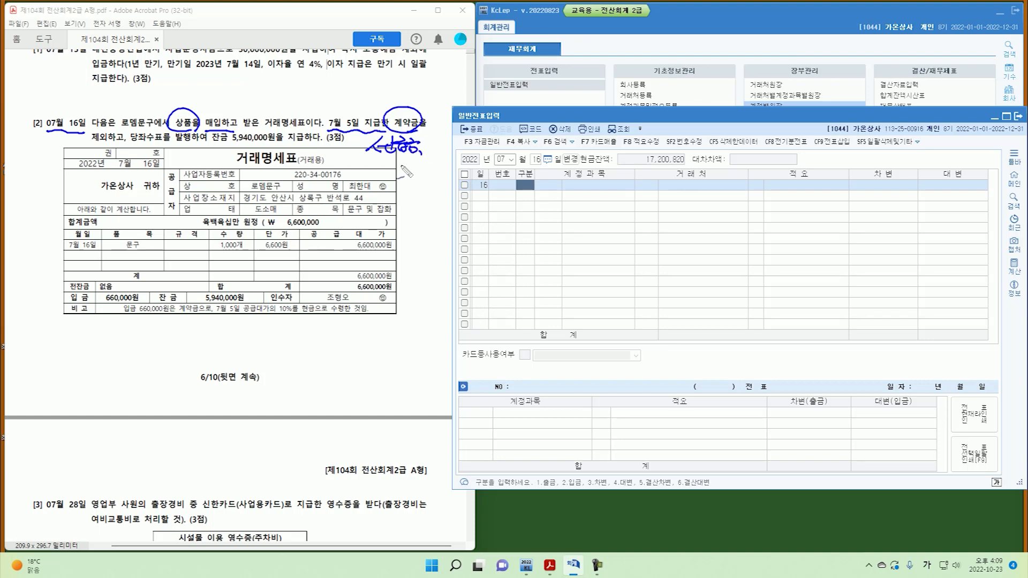
pyautogui.moveTo(129, 133); pyautogui.dragTo(121, 151)
pyautogui.moveTo(236, 139); pyautogui.dragTo(305, 144)
pyautogui.moveTo(134, 284)
pyautogui.mouseDown()
pyautogui.moveTo(107, 307)
pyautogui.moveTo(133, 284)
pyautogui.mouseUp()
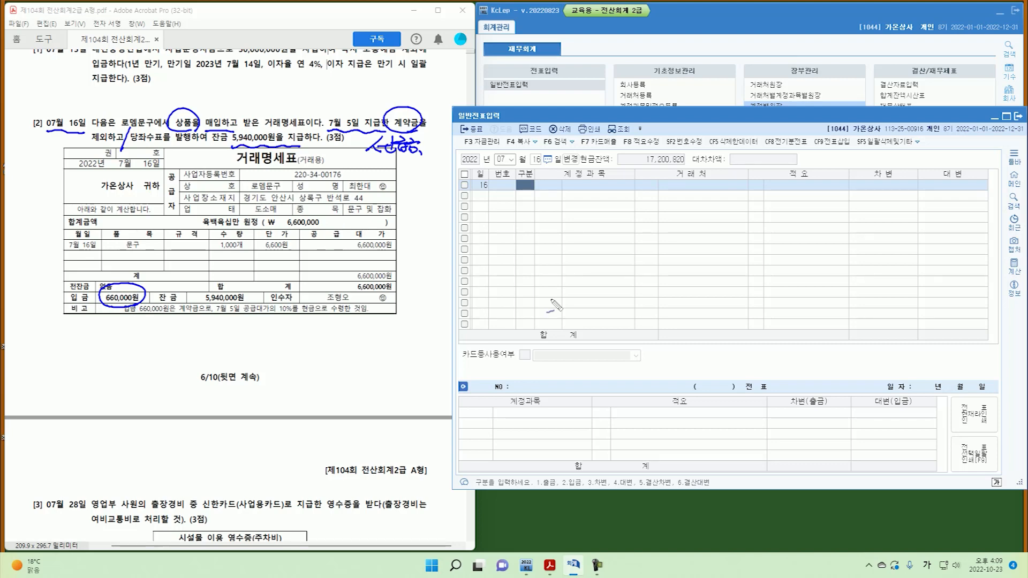
pyautogui.moveTo(142, 321); pyautogui.dragTo(277, 310)
pyautogui.moveTo(119, 275); pyautogui.dragTo(120, 276)
pyautogui.press('Escape')
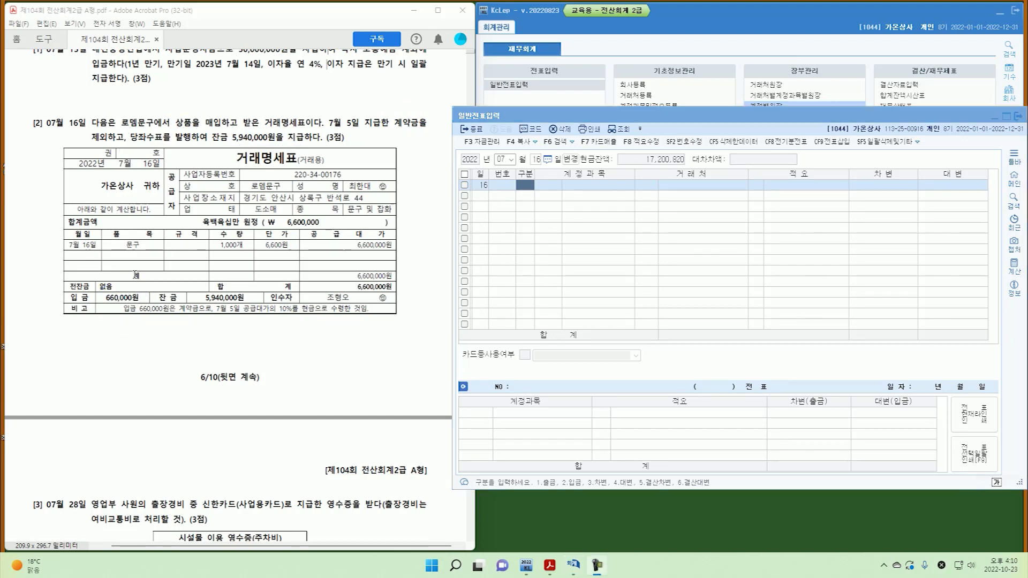
# Check the existing July 5 deposit voucher, then return to July 16 for entry.
pyautogui.click(540, 162)
pyautogui.write('5')
pyautogui.press('Return')
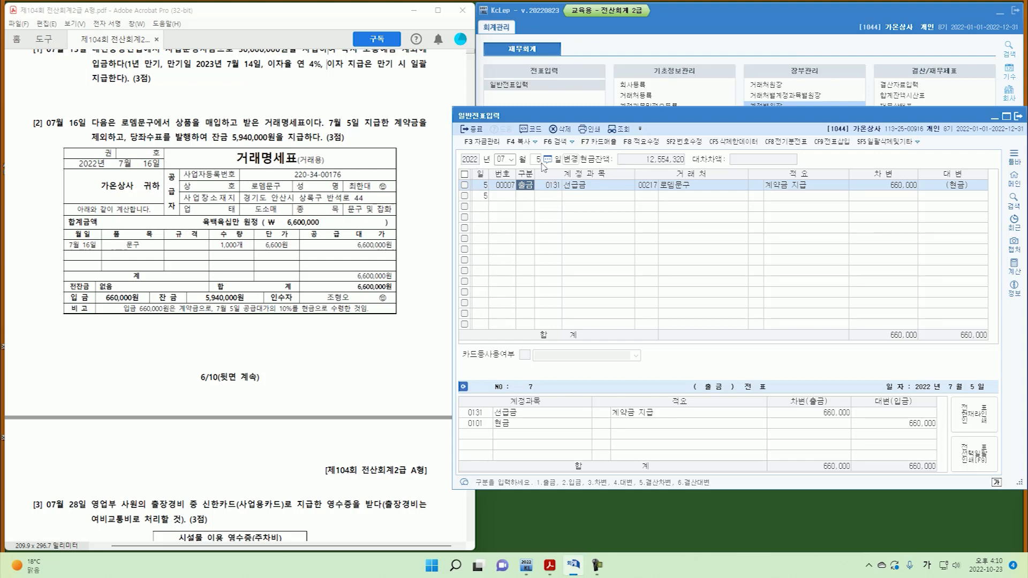
pyautogui.click(540, 160)
pyautogui.write('16')
pyautogui.press('Return')
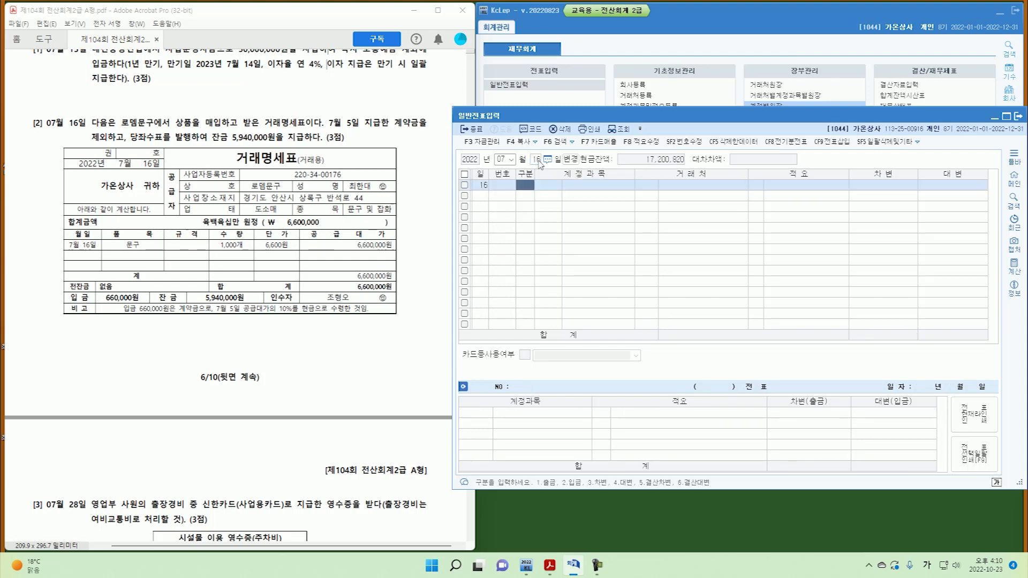
# Debit 0146 상품 for 6,600,000 on the July 16 voucher.
pyautogui.write('3')
pyautogui.press('Return')
pyautogui.write('146')
pyautogui.press('Return')
pyautogui.press('Return')
pyautogui.press('Return')
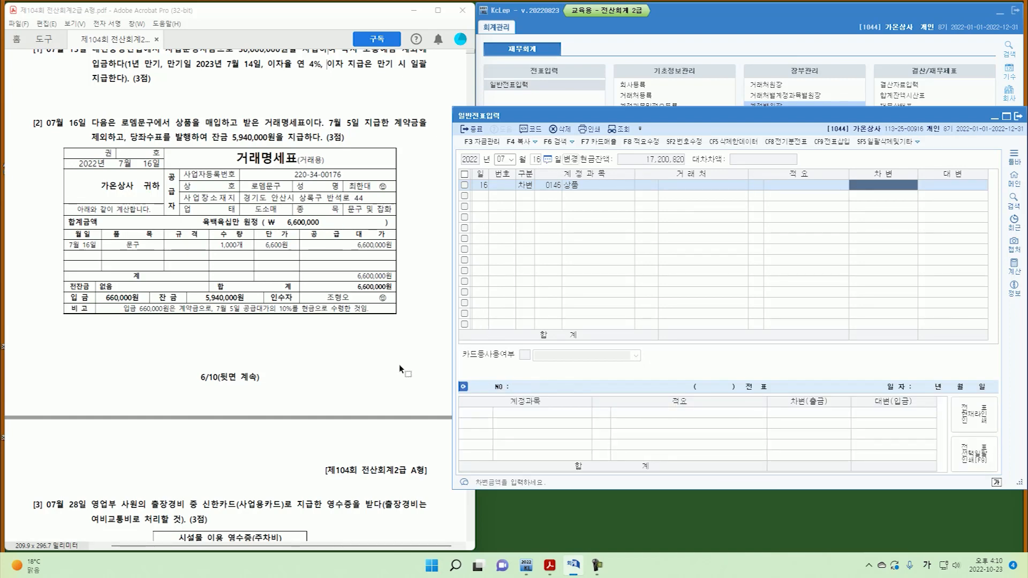
pyautogui.write('6,600,000')
pyautogui.press('Return')
# Credit 0131 선급금 660,000 to 로뎀문구 and start the 0102 당좌예금 credit line.
pyautogui.write('4')
pyautogui.press('Return')
pyautogui.write('131')
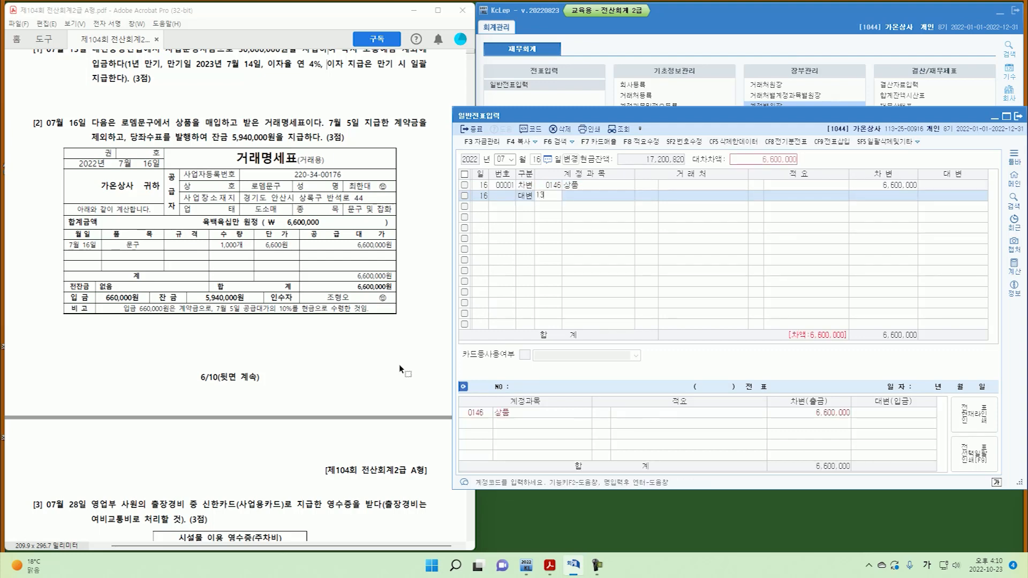
pyautogui.press('Return')
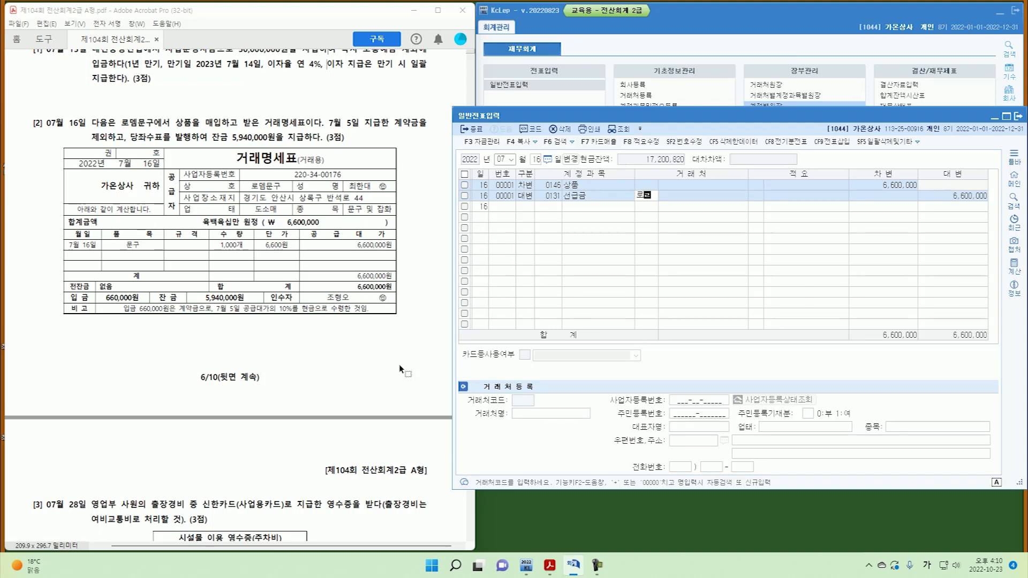
pyautogui.write('로뎀')
pyautogui.press('Return')
pyautogui.press('Return')
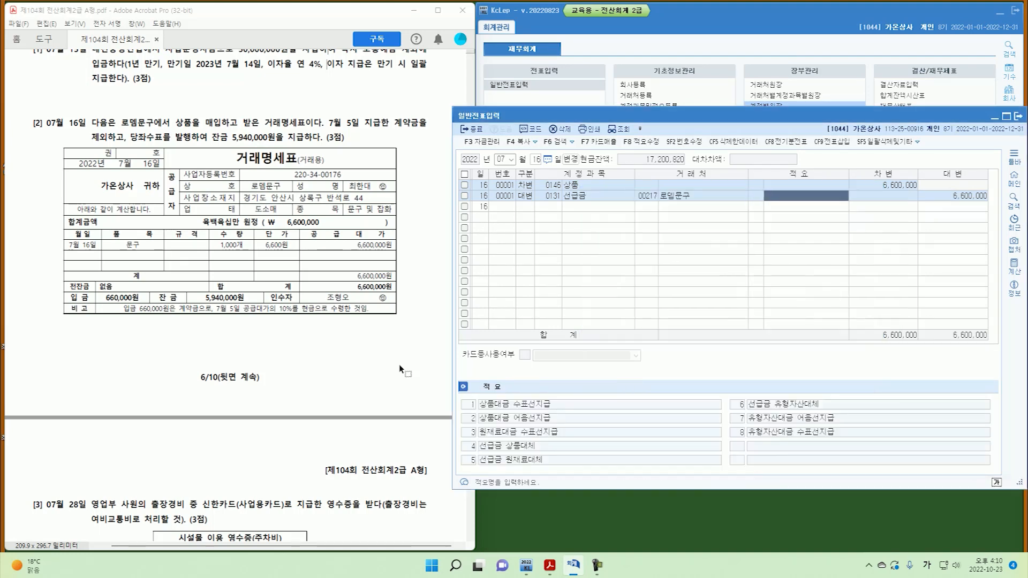
pyautogui.press('Return')
pyautogui.write('660,000')
pyautogui.press('Return')
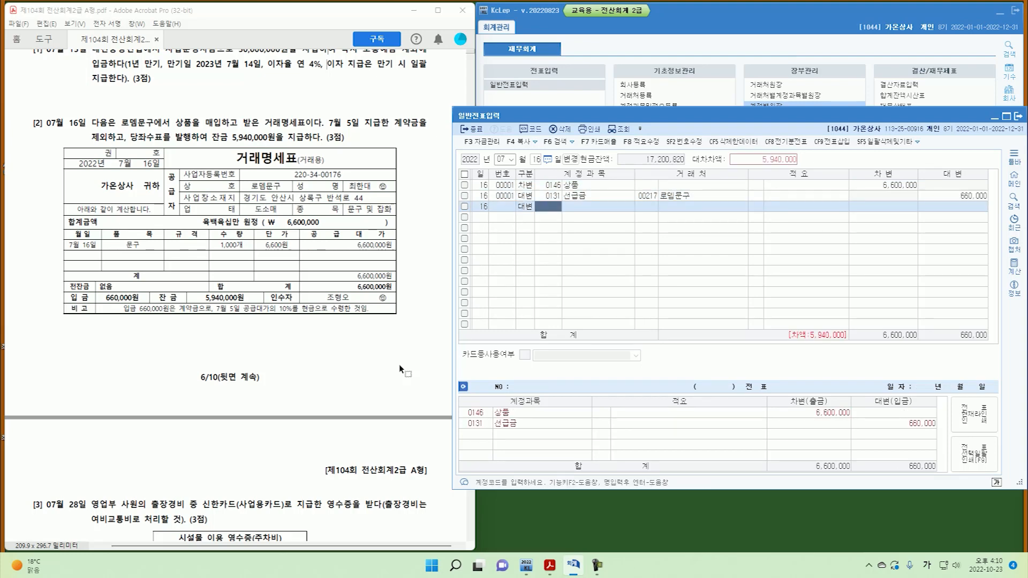
pyautogui.write('102')
pyautogui.press('Return')
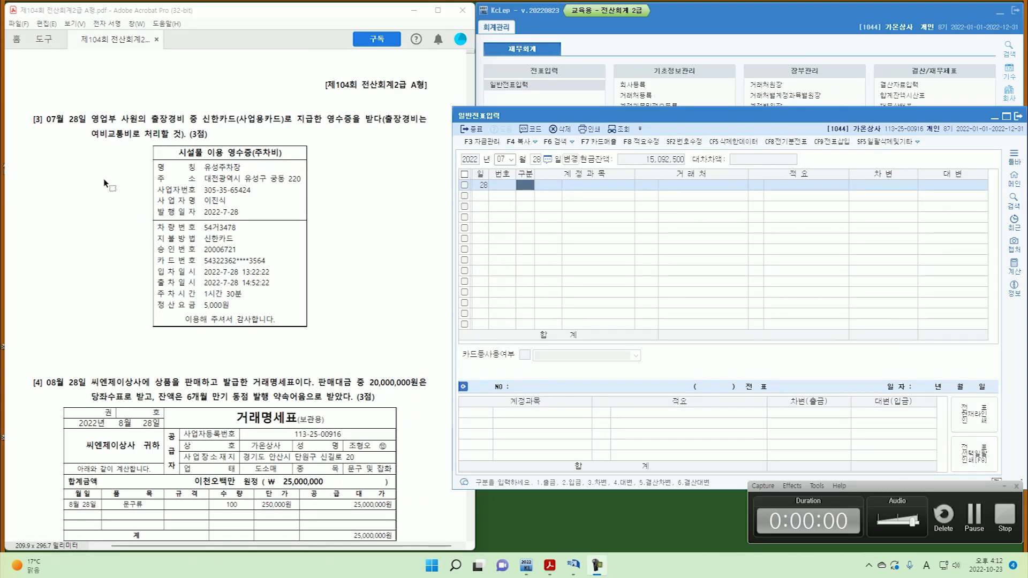
# Annotate question 3, marking the July date, 영수증, 여비교통비, 주차비 and the 5,000원 fee.
pyautogui.hotkey('ctrl', 'shift', 'd')
pyautogui.moveTo(45, 141)
pyautogui.mouseDown()
pyautogui.moveTo(44, 130)
pyautogui.moveTo(90, 128)
pyautogui.mouseUp()
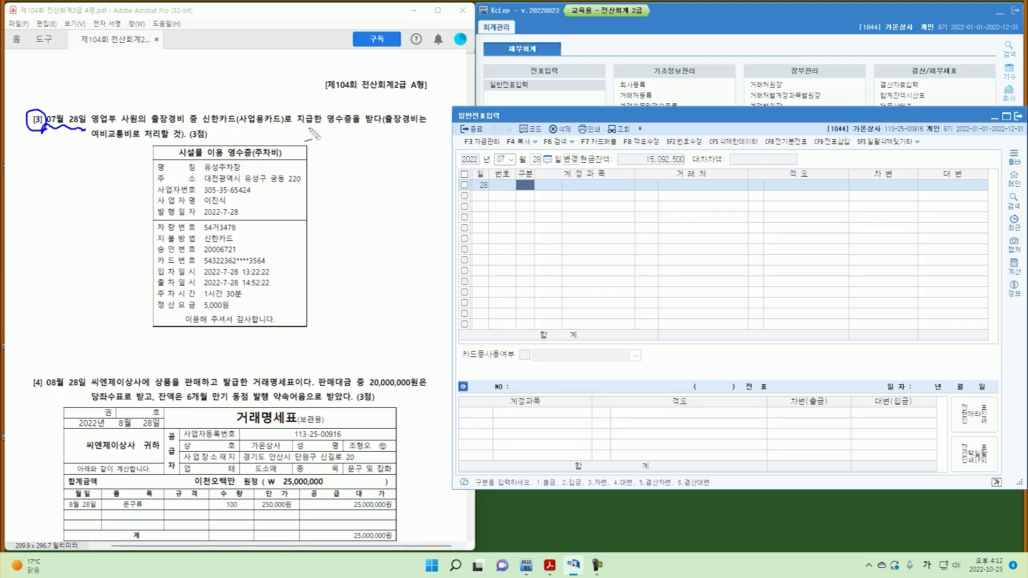
pyautogui.moveTo(328, 128); pyautogui.dragTo(357, 127)
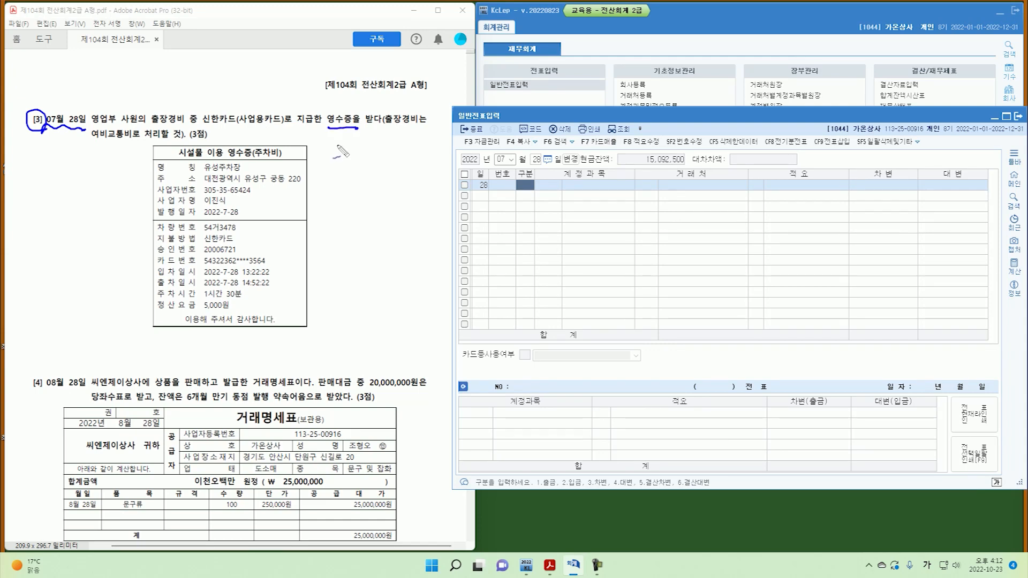
pyautogui.moveTo(92, 142)
pyautogui.mouseDown()
pyautogui.moveTo(126, 140)
pyautogui.moveTo(107, 125)
pyautogui.mouseUp()
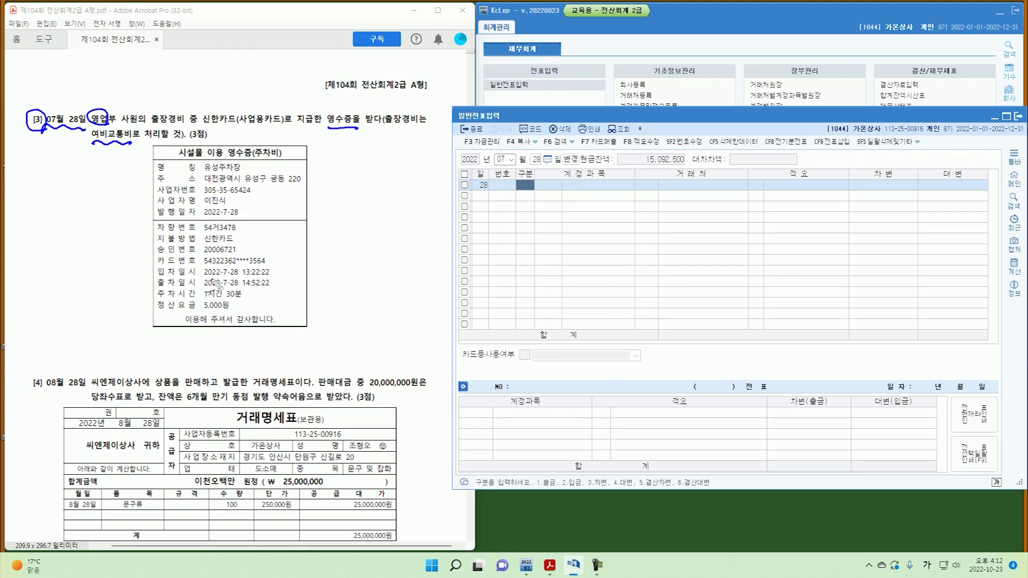
pyautogui.moveTo(279, 151); pyautogui.dragTo(283, 160)
pyautogui.moveTo(201, 315); pyautogui.dragTo(231, 314)
pyautogui.press('Escape')
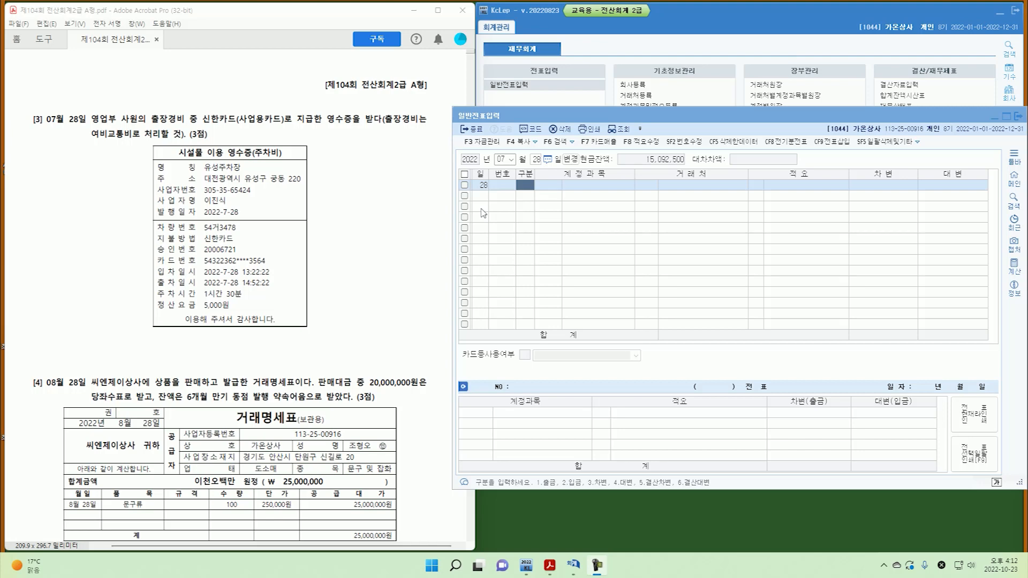
# Debit 0812 여비교통비 for 5,000 on the July 28 voucher.
pyautogui.click(519, 191)
pyautogui.write('3')
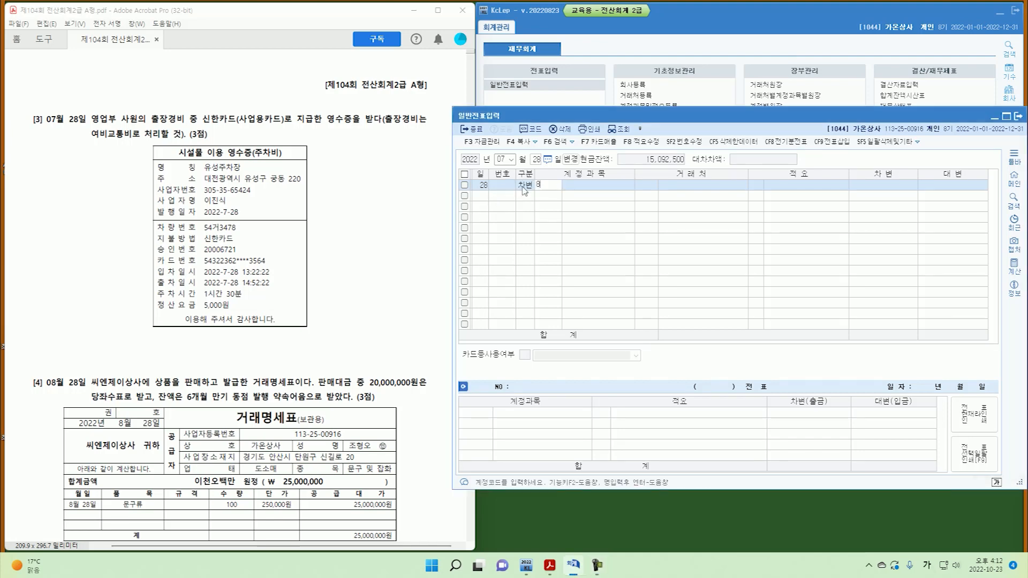
pyautogui.write('812')
pyautogui.press('Return')
pyautogui.press('Return')
pyautogui.write('5,000')
# Credit 0253 미지급금 with 신한카드 as the trading partner.
pyautogui.press('Return')
pyautogui.write('4')
pyautogui.write('253')
pyautogui.press('Return')
pyautogui.write('ㅅ')
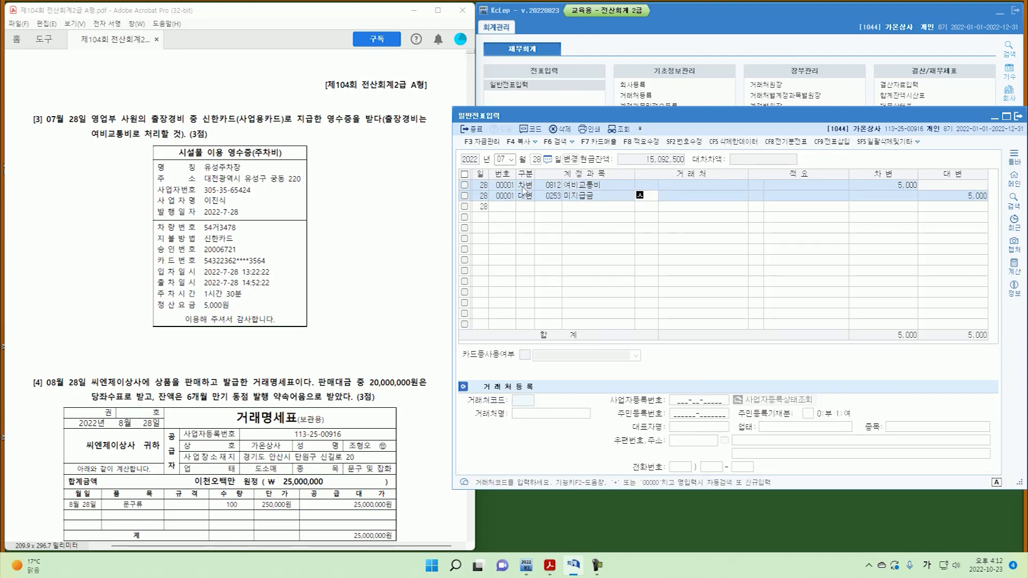
pyautogui.write('신한')
pyautogui.press('Return')
pyautogui.press('Down')
pyautogui.press('Return')
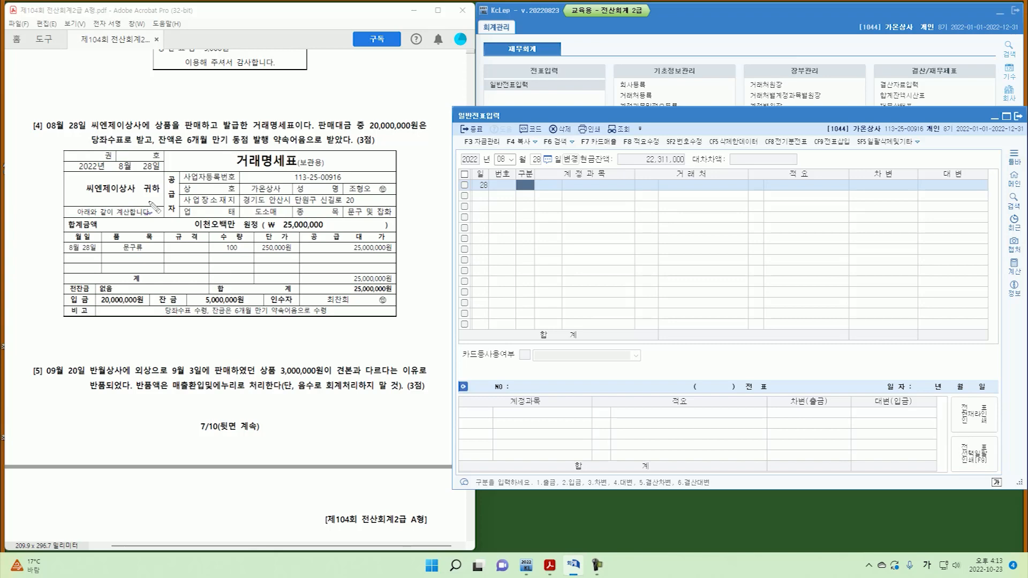
# Annotate question 4, marking the date, 20,000,000원, 당좌수표로 and 약속어음.
pyautogui.moveTo(41, 122)
pyautogui.mouseDown()
pyautogui.moveTo(137, 144)
pyautogui.moveTo(201, 132)
pyautogui.moveTo(206, 109)
pyautogui.moveTo(212, 119)
pyautogui.mouseUp()
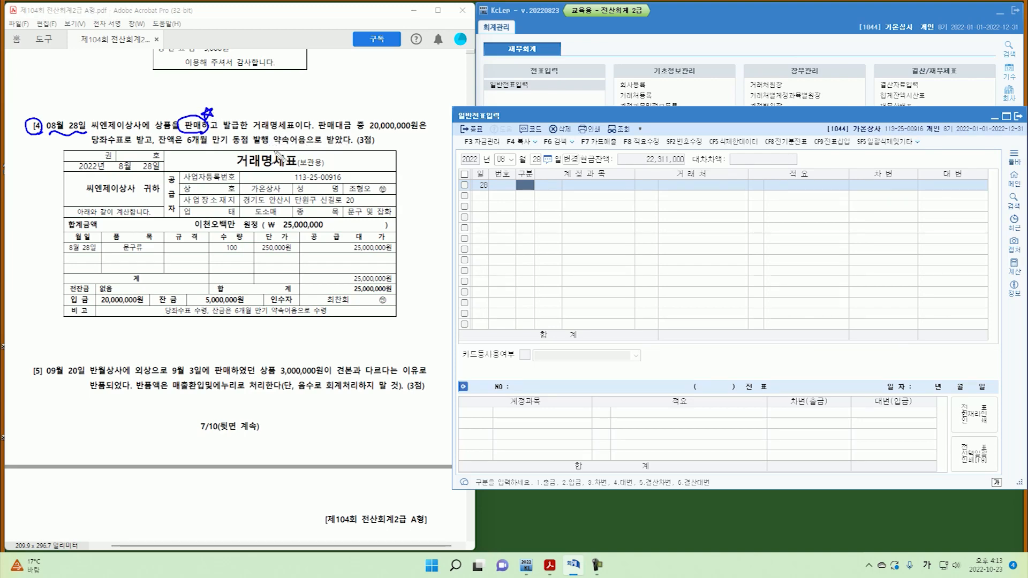
pyautogui.moveTo(370, 130); pyautogui.dragTo(414, 130)
pyautogui.moveTo(122, 156)
pyautogui.mouseDown()
pyautogui.moveTo(110, 128)
pyautogui.moveTo(124, 158)
pyautogui.mouseUp()
pyautogui.moveTo(29, 146)
pyautogui.mouseDown()
pyautogui.moveTo(33, 162)
pyautogui.moveTo(61, 162)
pyautogui.mouseUp()
pyautogui.moveTo(188, 160); pyautogui.dragTo(220, 146)
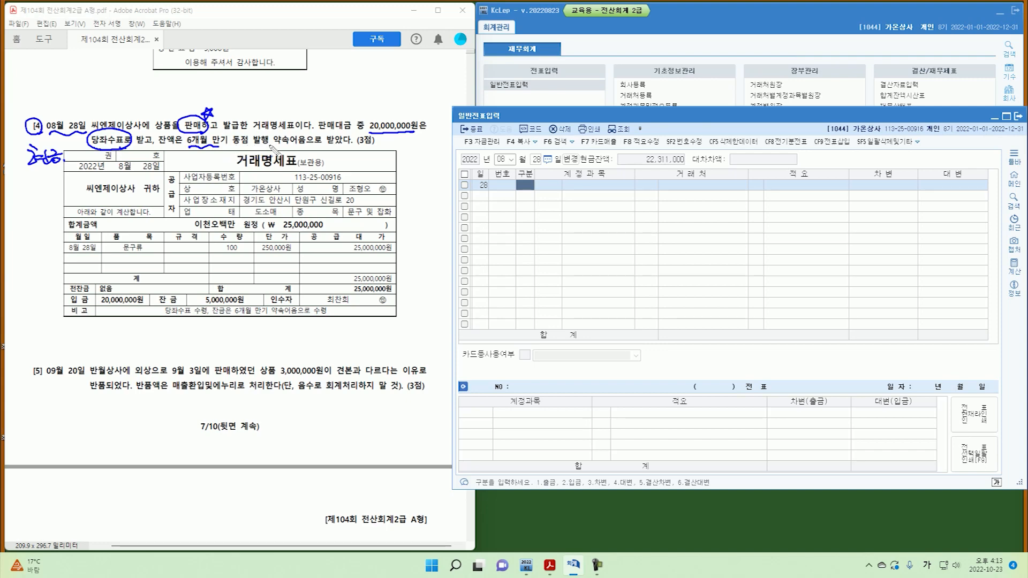
pyautogui.moveTo(314, 144)
pyautogui.mouseDown()
pyautogui.moveTo(271, 141)
pyautogui.moveTo(320, 135)
pyautogui.mouseUp()
pyautogui.press('Escape')
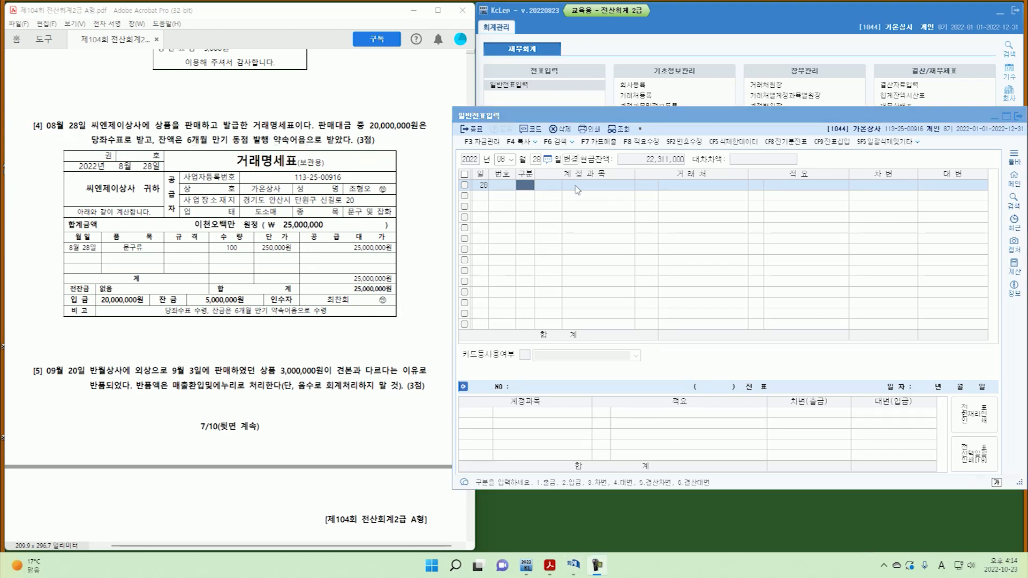
# Credit 0401 상품매출 25,000,000 and debit 0101 현금 20,000,000 on August 28.
pyautogui.write('4401')
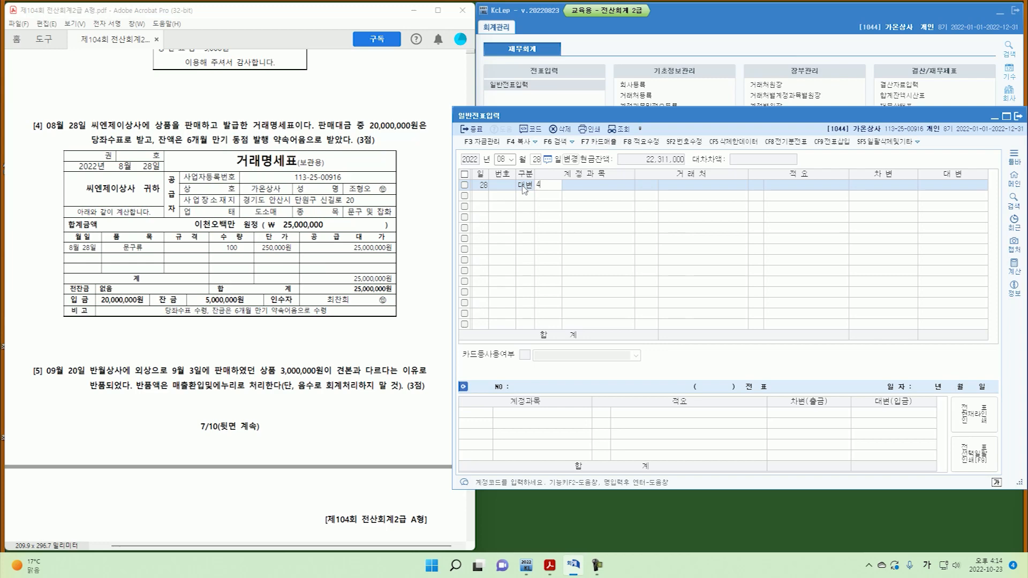
pyautogui.press('Return')
pyautogui.press('Return')
pyautogui.press('Return')
pyautogui.press('Return')
pyautogui.write('25,000,000')
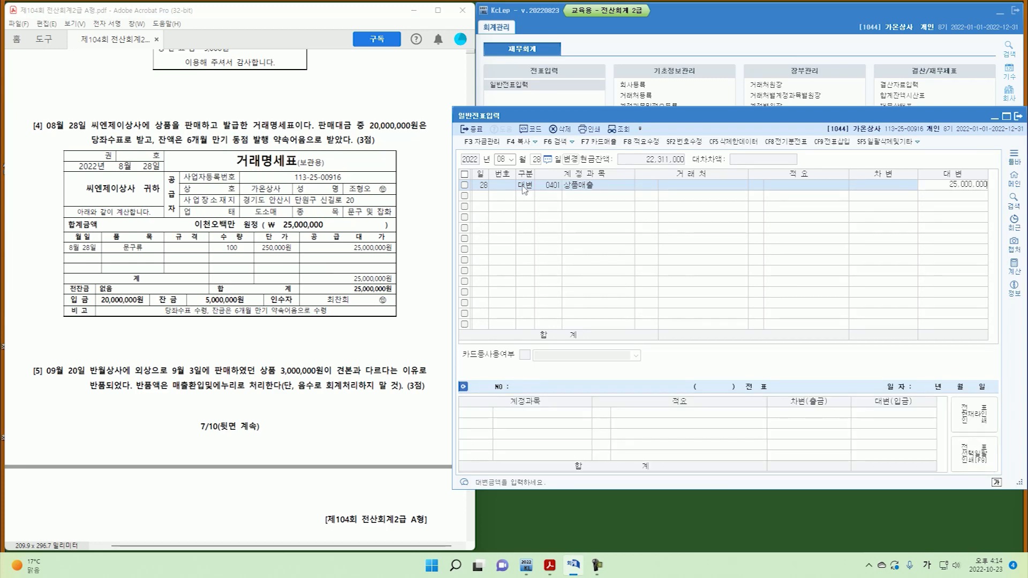
pyautogui.press('Return')
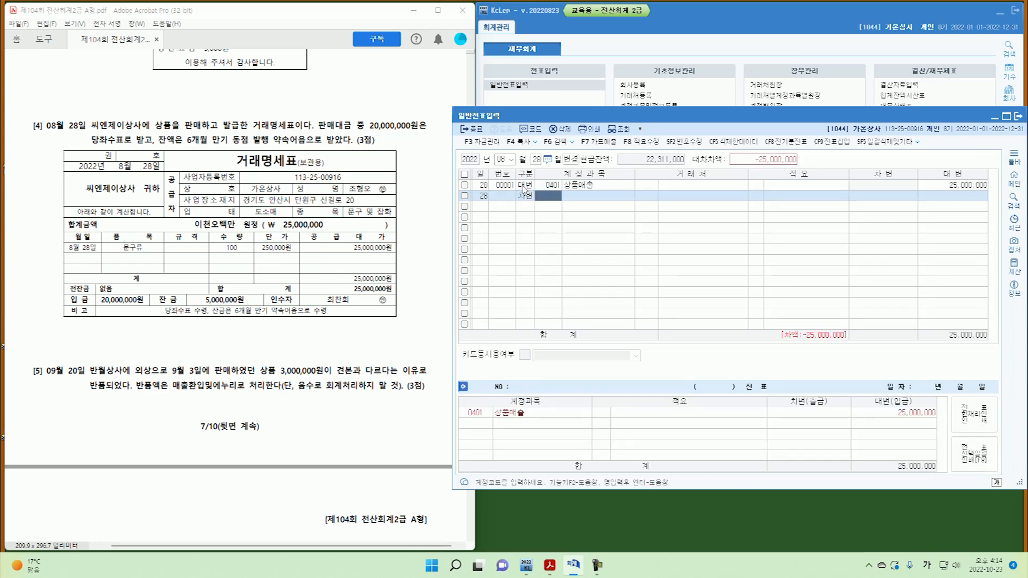
pyautogui.write('101')
pyautogui.press('Return')
pyautogui.press('Return')
pyautogui.press('Return')
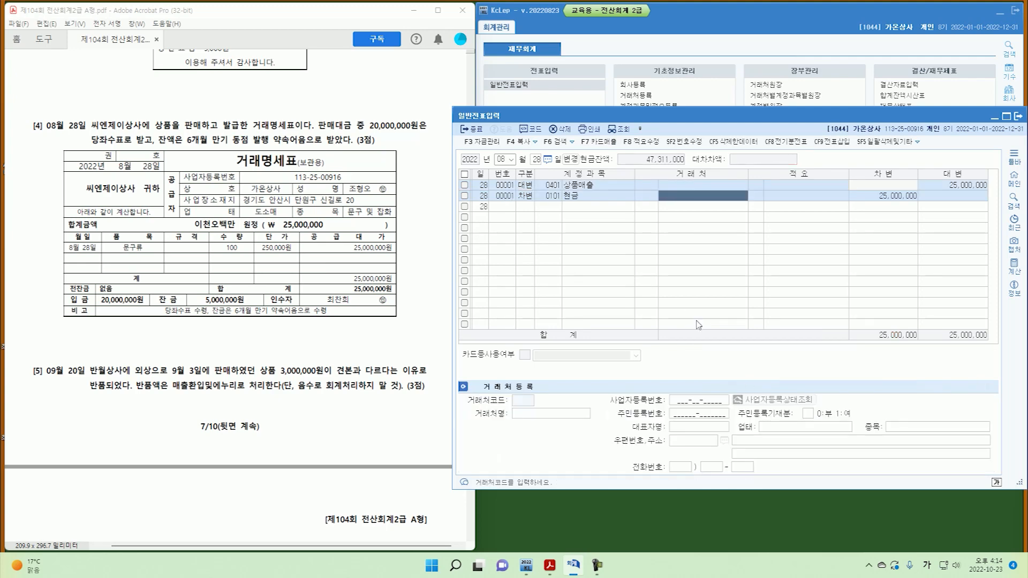
pyautogui.write('20,000,000')
pyautogui.press('Return')
pyautogui.press('Return')
# Debit 0110 받을어음 for the remaining 5,000,000 with 씨엔제이상사 as partner.
pyautogui.write('11')
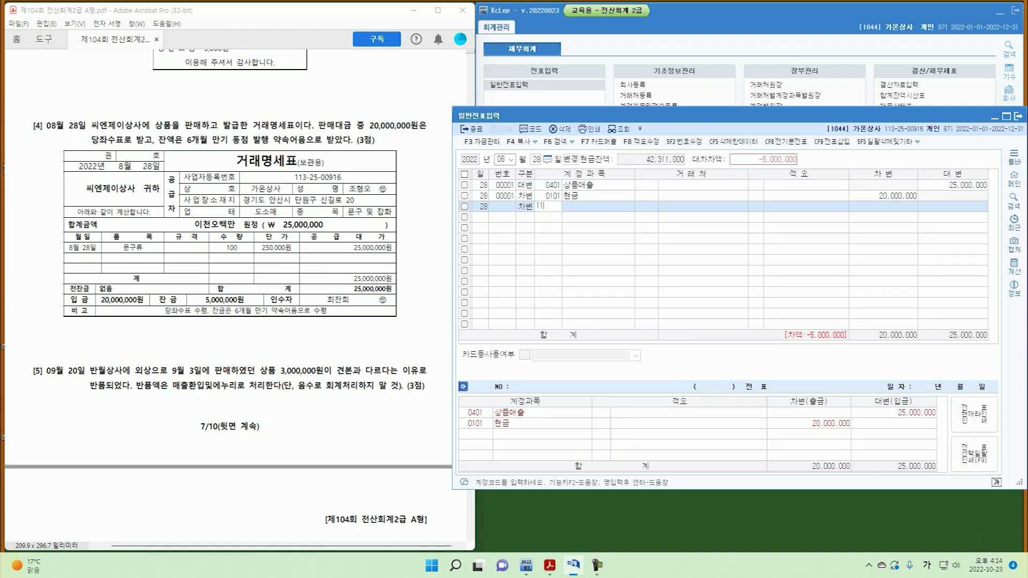
pyautogui.write('0')
pyautogui.press('Return')
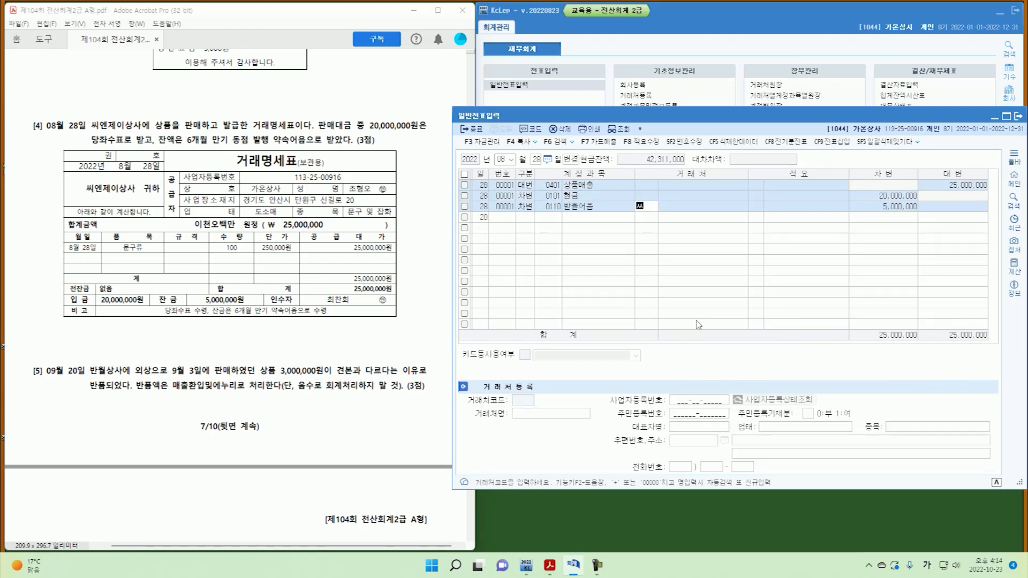
pyautogui.write('씨에')
pyautogui.press('Return')
pyautogui.press('Down')
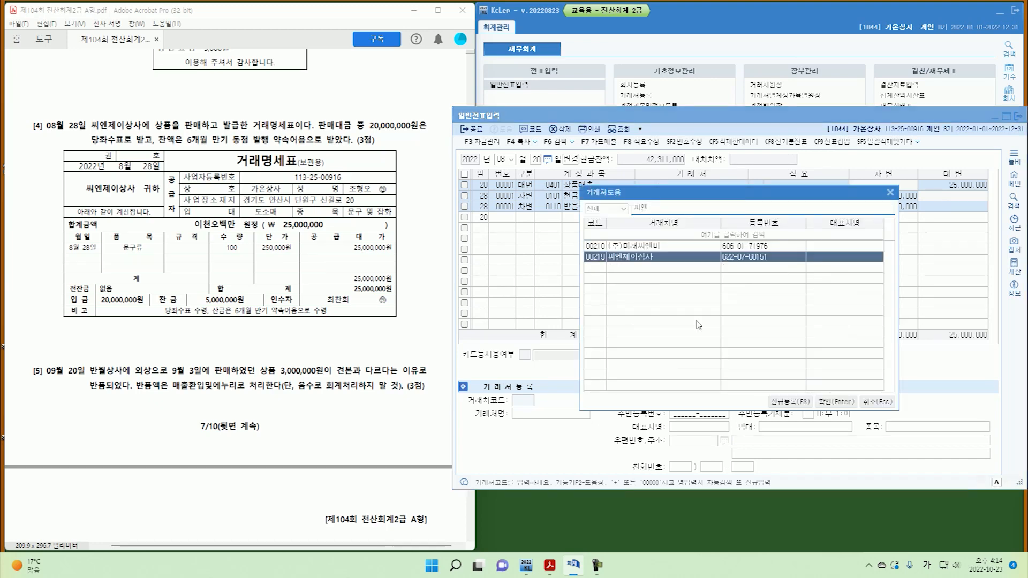
pyautogui.press('Return')
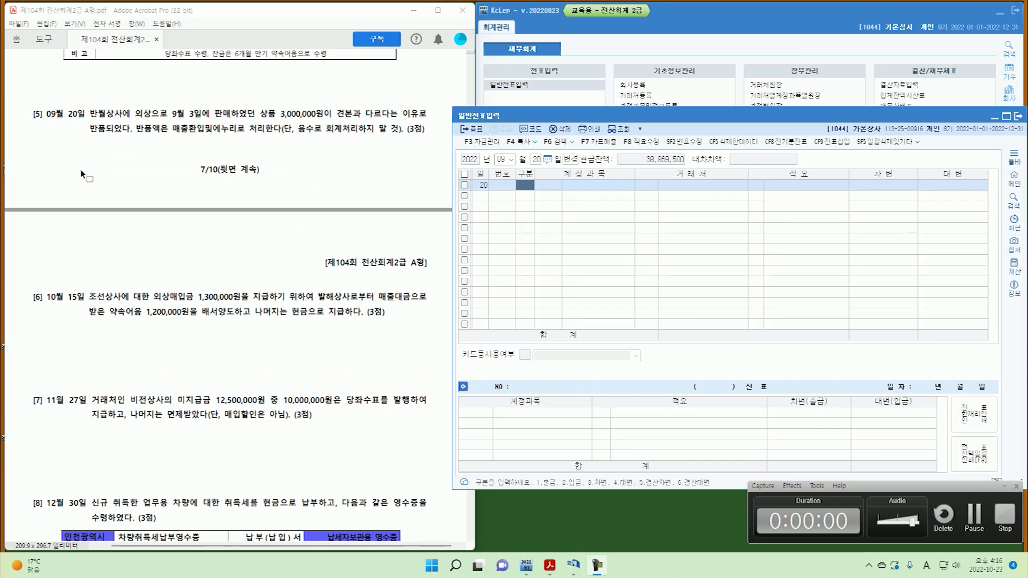
# Annotate question 5, marking its month, 외상, 반품 and 매출.
pyautogui.moveTo(40, 108)
pyautogui.mouseDown()
pyautogui.moveTo(40, 122)
pyautogui.moveTo(77, 122)
pyautogui.mouseUp()
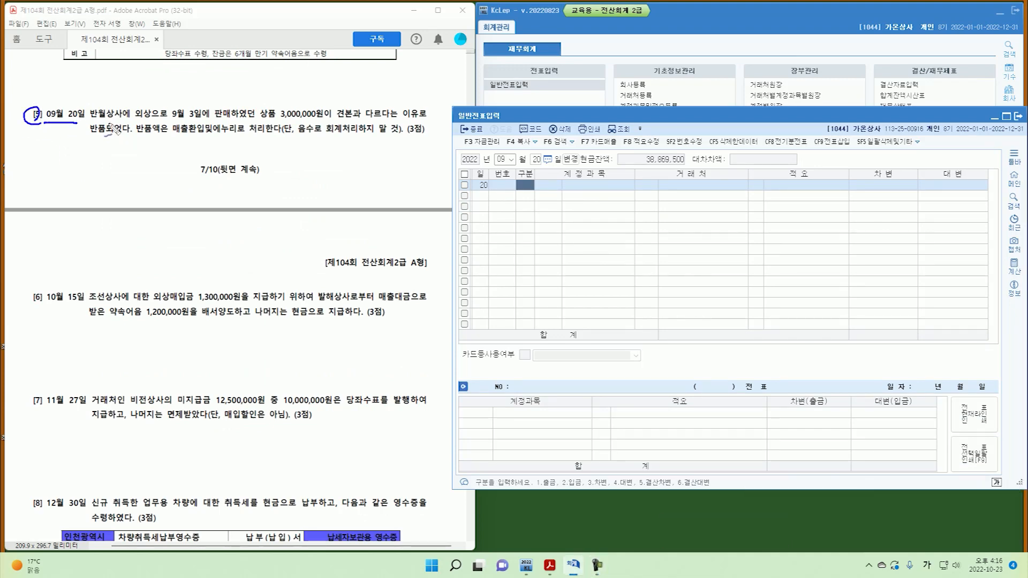
pyautogui.moveTo(153, 121)
pyautogui.mouseDown()
pyautogui.moveTo(148, 103)
pyautogui.moveTo(155, 120)
pyautogui.moveTo(211, 121)
pyautogui.moveTo(206, 105)
pyautogui.moveTo(228, 119)
pyautogui.moveTo(328, 122)
pyautogui.mouseUp()
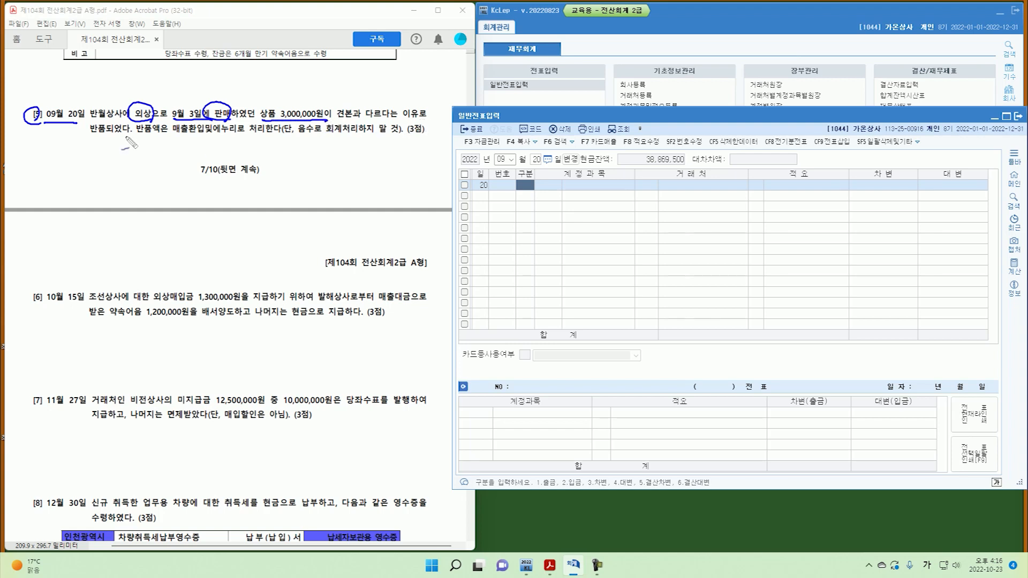
pyautogui.moveTo(101, 122); pyautogui.dragTo(104, 133)
pyautogui.moveTo(169, 146); pyautogui.dragTo(312, 138)
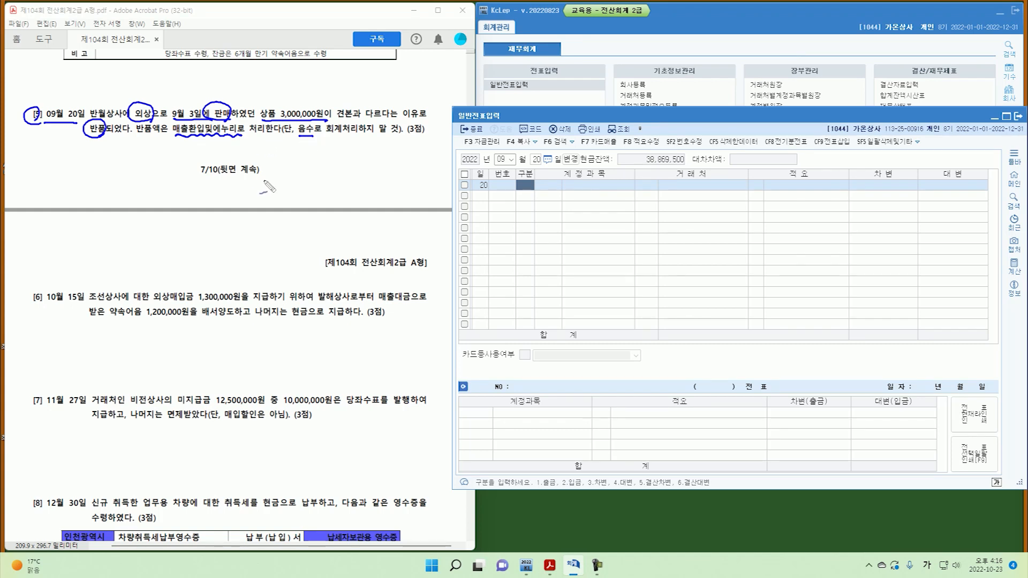
pyautogui.press('Escape')
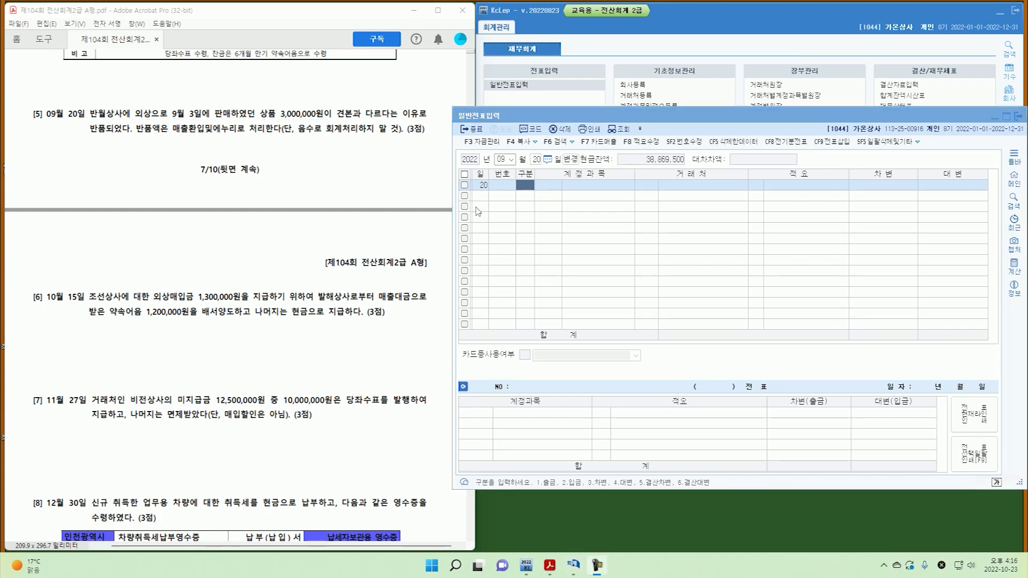
# Credit 0108 외상매출금 3,000,000 to customer 반월상사.
pyautogui.click(525, 185)
pyautogui.write('4')
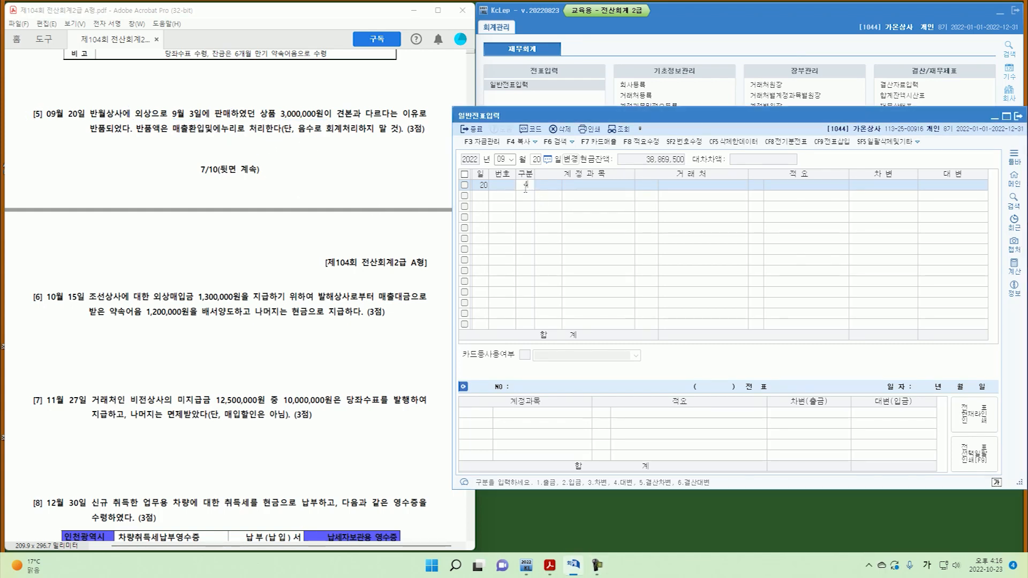
pyautogui.press('Return')
pyautogui.write('108')
pyautogui.press('Return')
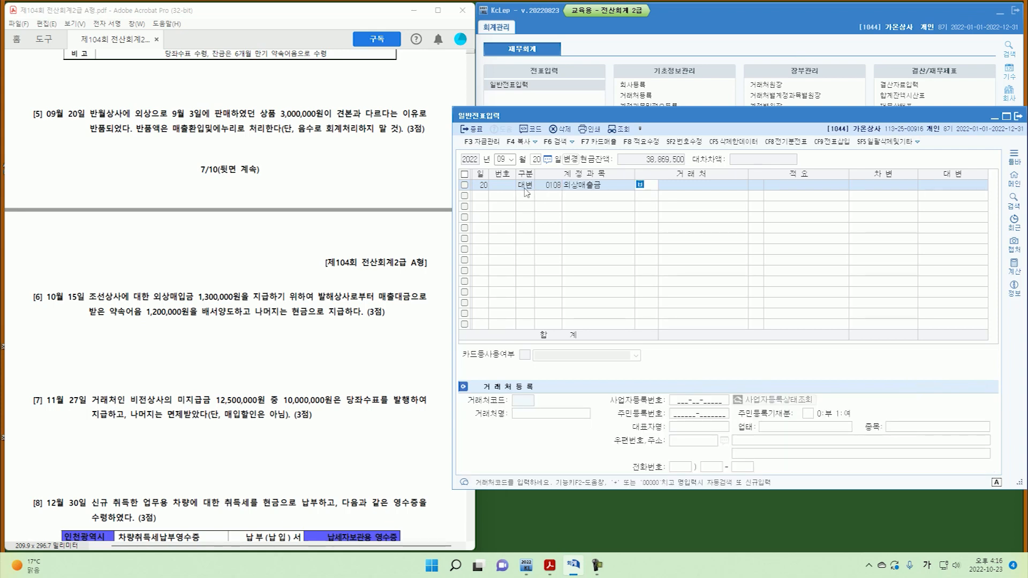
pyautogui.write('반월')
pyautogui.press('Return')
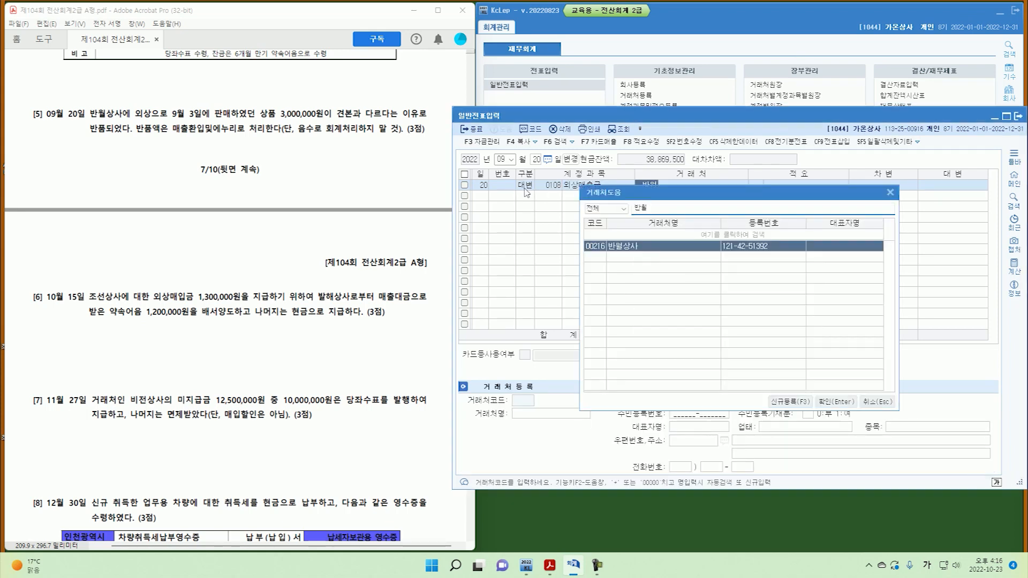
pyautogui.press('Return')
pyautogui.press('Return')
pyautogui.write('3,000,000')
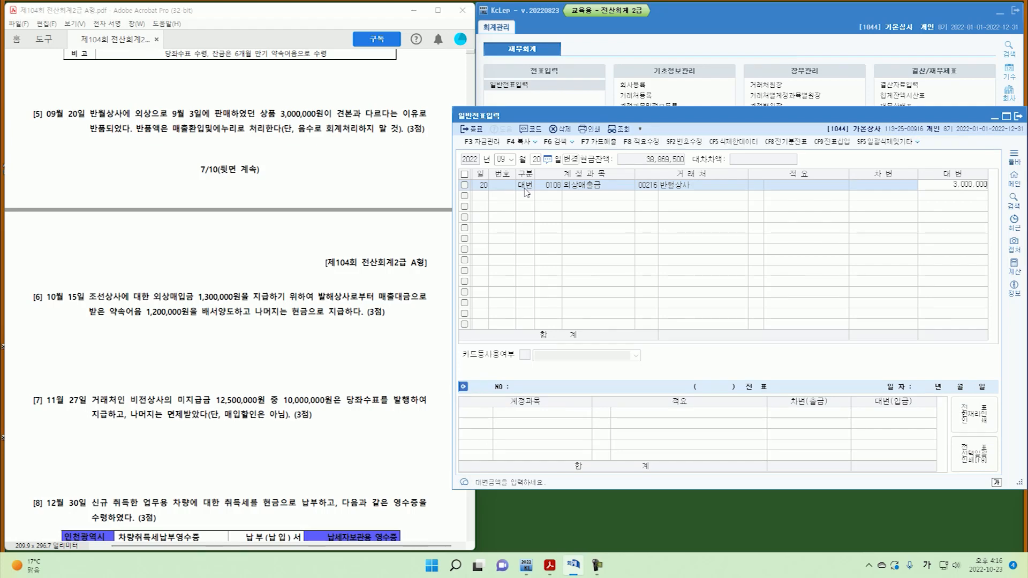
pyautogui.press('Return')
# Debit 0402 매출환입및에누리 for the 3,000,000 return.
pyautogui.write('매')
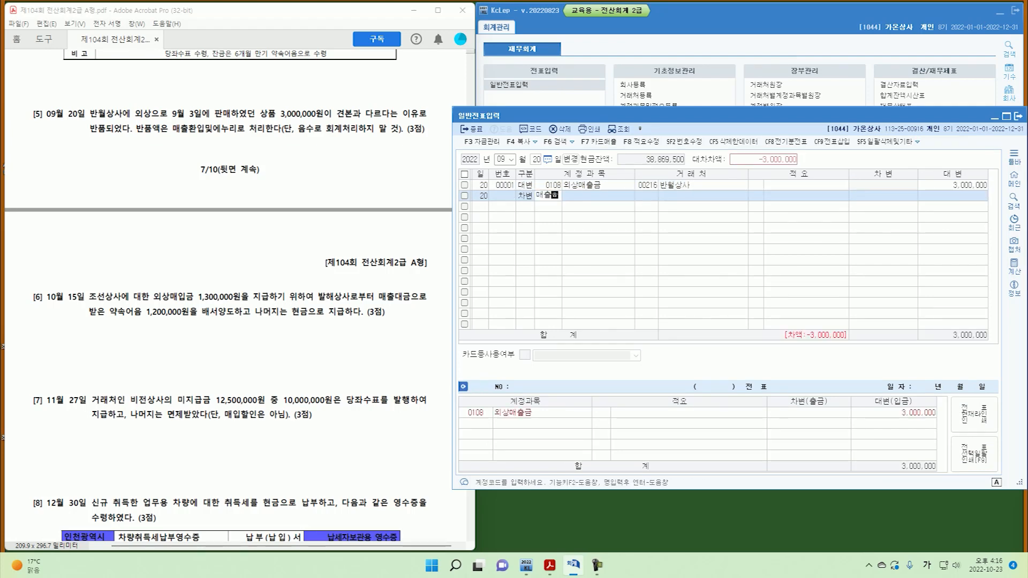
pyautogui.write('출환')
pyautogui.press('Return')
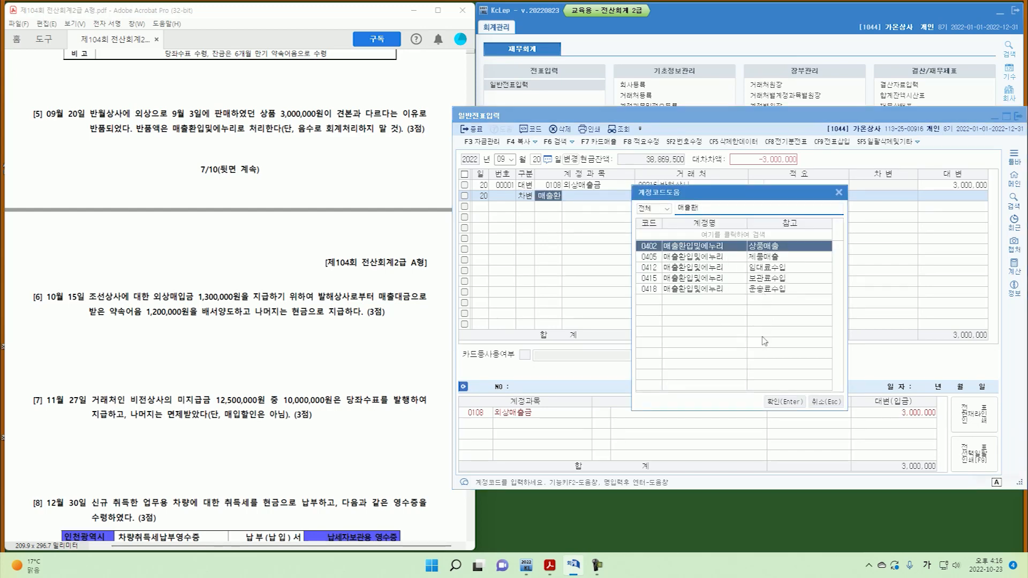
pyautogui.click(785, 401)
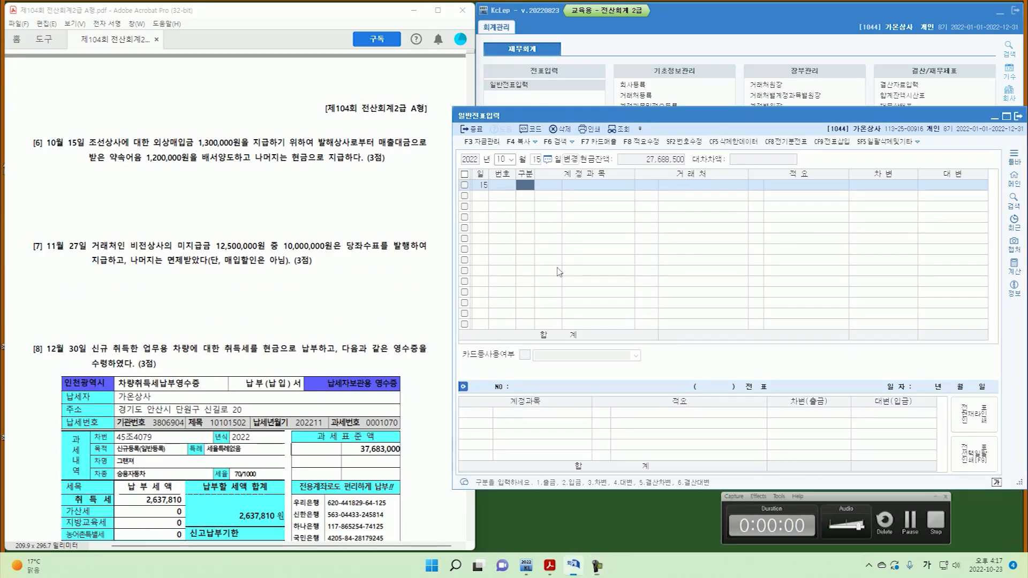
# Annotate question 6, marking 10월 15일, 외상, 발해상사, 약속어음 1,200,000원, 배서양도 and 현금으로.
pyautogui.moveTo(37, 137)
pyautogui.mouseDown()
pyautogui.moveTo(41, 151)
pyautogui.moveTo(83, 154)
pyautogui.mouseUp()
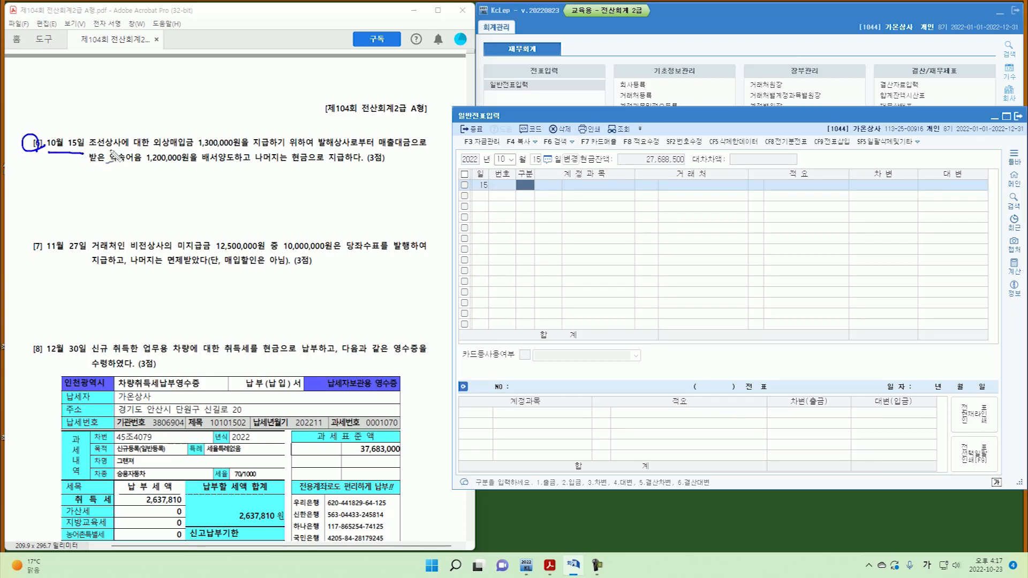
pyautogui.moveTo(157, 151)
pyautogui.mouseDown()
pyautogui.moveTo(260, 155)
pyautogui.moveTo(268, 135)
pyautogui.mouseUp()
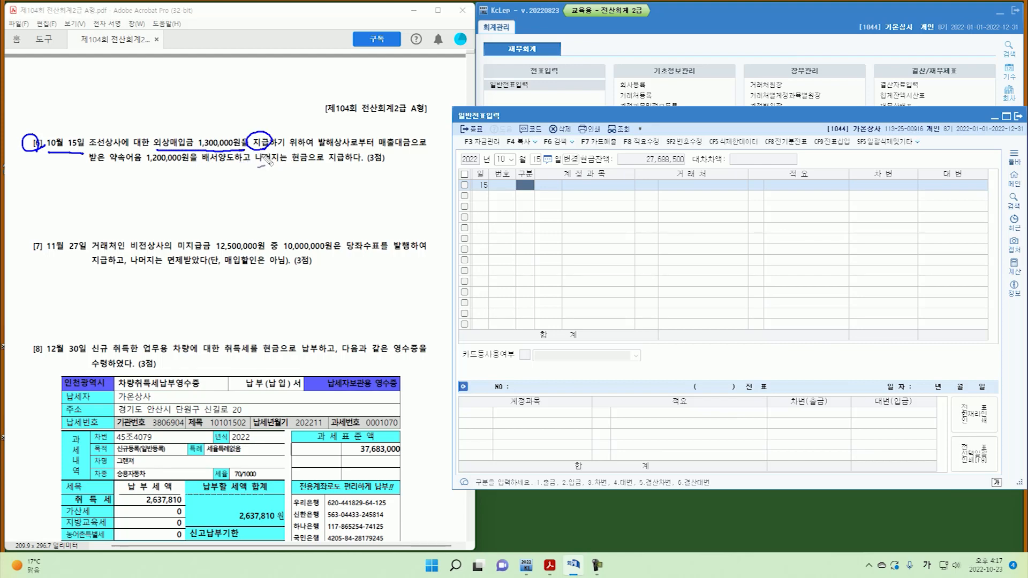
pyautogui.moveTo(327, 159); pyautogui.dragTo(374, 148)
pyautogui.moveTo(399, 161); pyautogui.dragTo(407, 156)
pyautogui.moveTo(110, 165); pyautogui.dragTo(190, 166)
pyautogui.moveTo(123, 181); pyautogui.dragTo(167, 187)
pyautogui.moveTo(224, 147); pyautogui.dragTo(232, 167)
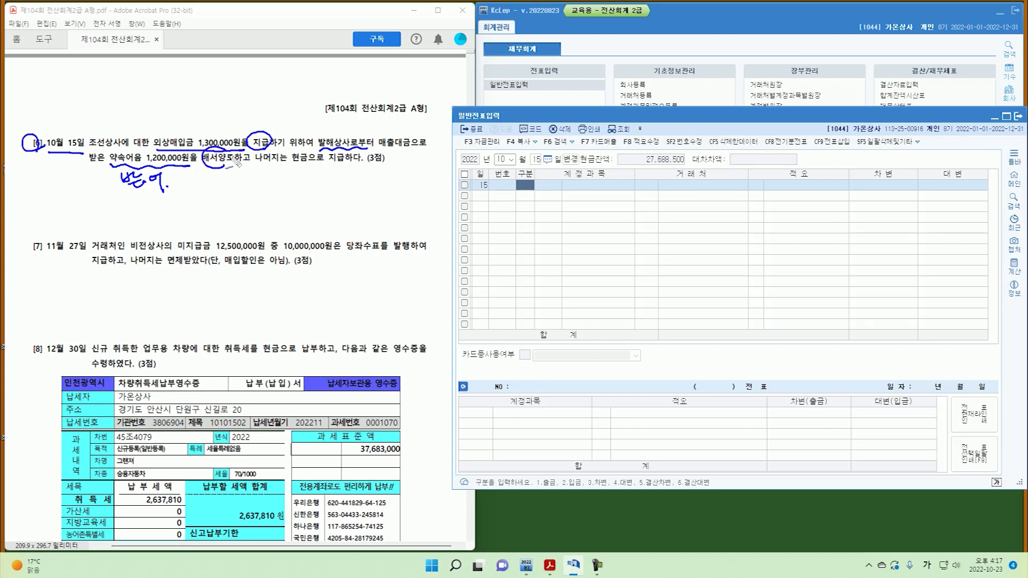
pyautogui.moveTo(315, 171); pyautogui.dragTo(331, 167)
pyautogui.press('Escape')
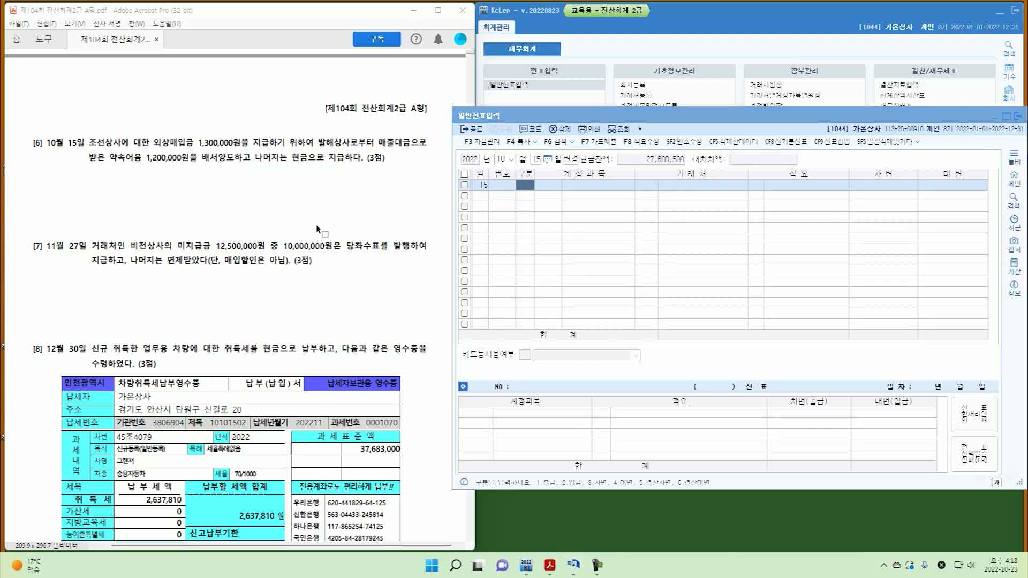
# Debit 0251 외상매입금 1,300,000 to supplier 조선상사.
pyautogui.click(528, 186)
pyautogui.write('3')
pyautogui.press('Return')
pyautogui.write('251')
pyautogui.press('Return')
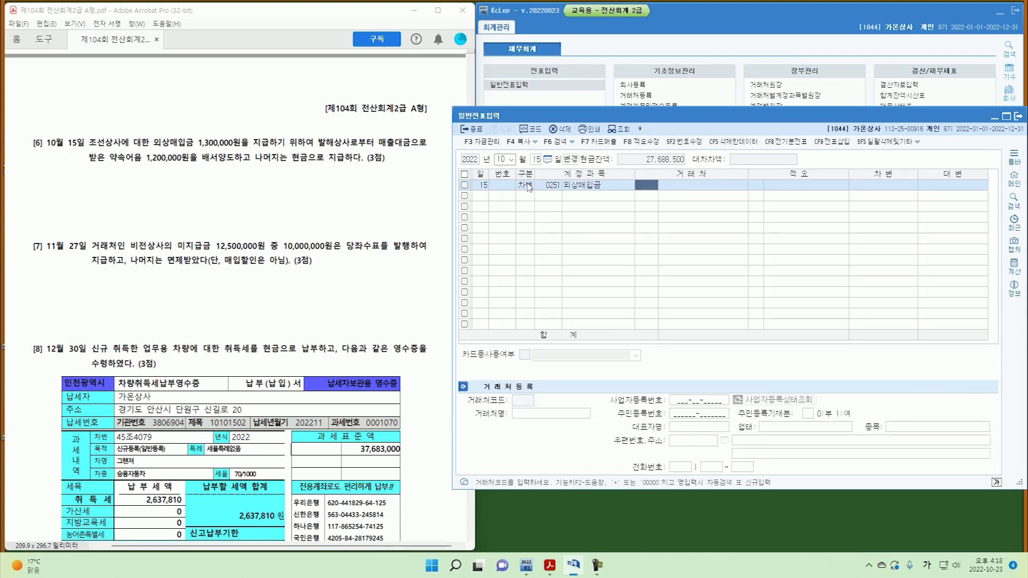
pyautogui.write('조선')
pyautogui.press('Return')
pyautogui.press('Return')
pyautogui.write('1,300,000')
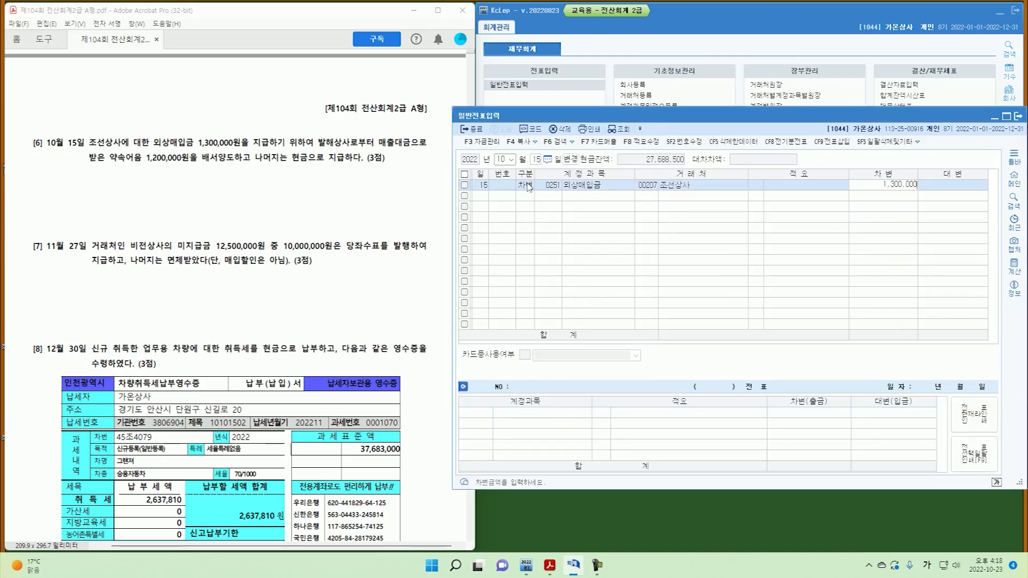
pyautogui.press('Return')
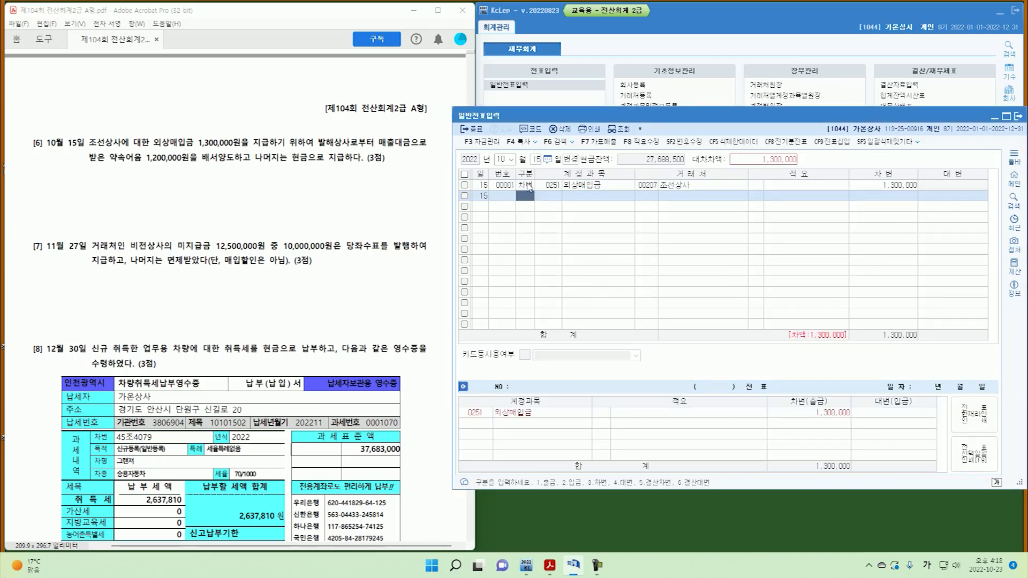
# Credit 0110 받을어음 1,200,000 with 발해상사 as the customer.
pyautogui.write('110')
pyautogui.press('Return')
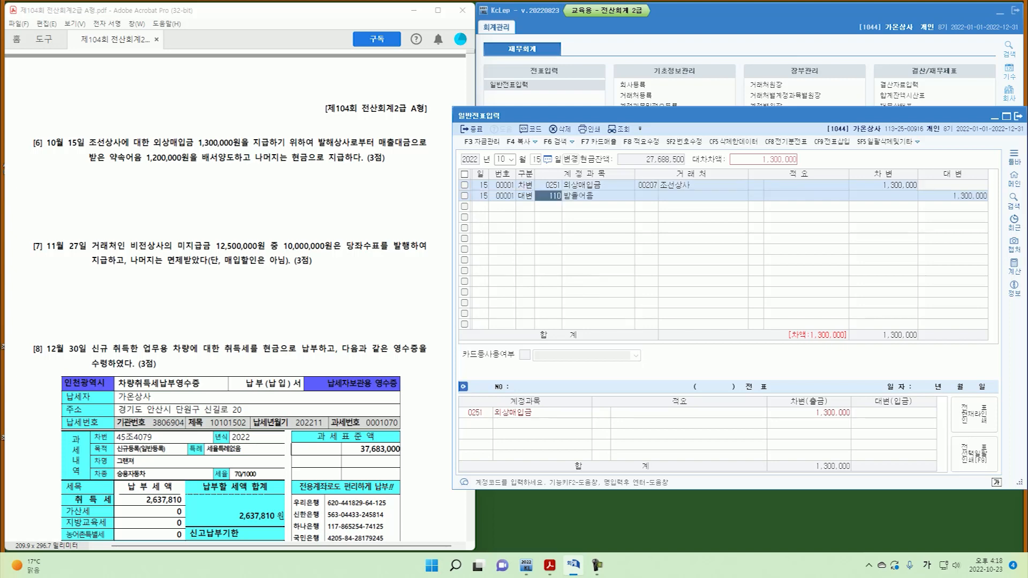
pyautogui.write('발행')
pyautogui.press('Return')
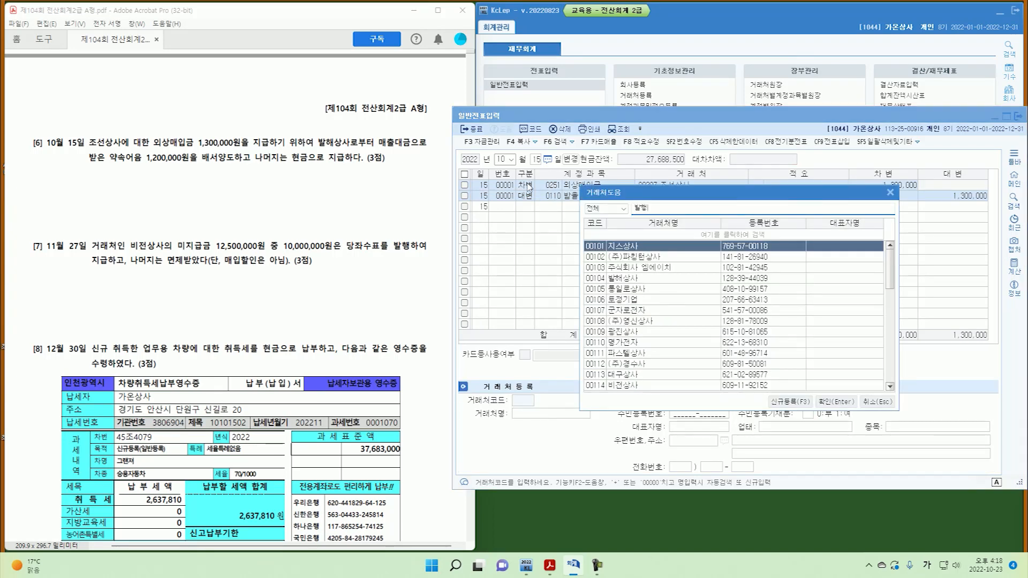
pyautogui.press('BackSpace')
pyautogui.press('Return')
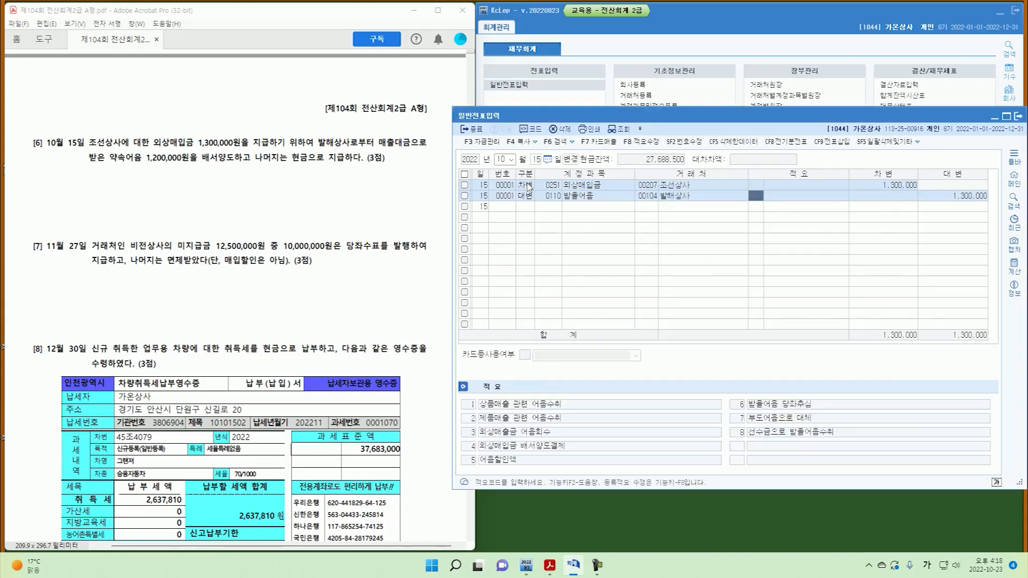
pyautogui.press('Return')
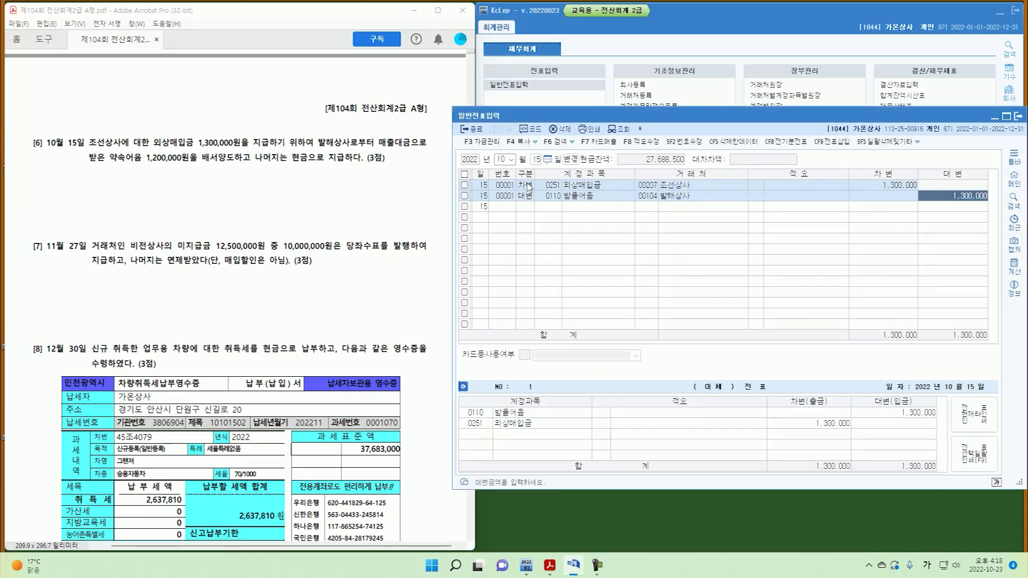
pyautogui.write('1200000')
pyautogui.press('Return')
# Credit 0101 현금 for the remaining 100,000.
pyautogui.write('4')
pyautogui.press('Return')
pyautogui.write('101')
pyautogui.press('Return')
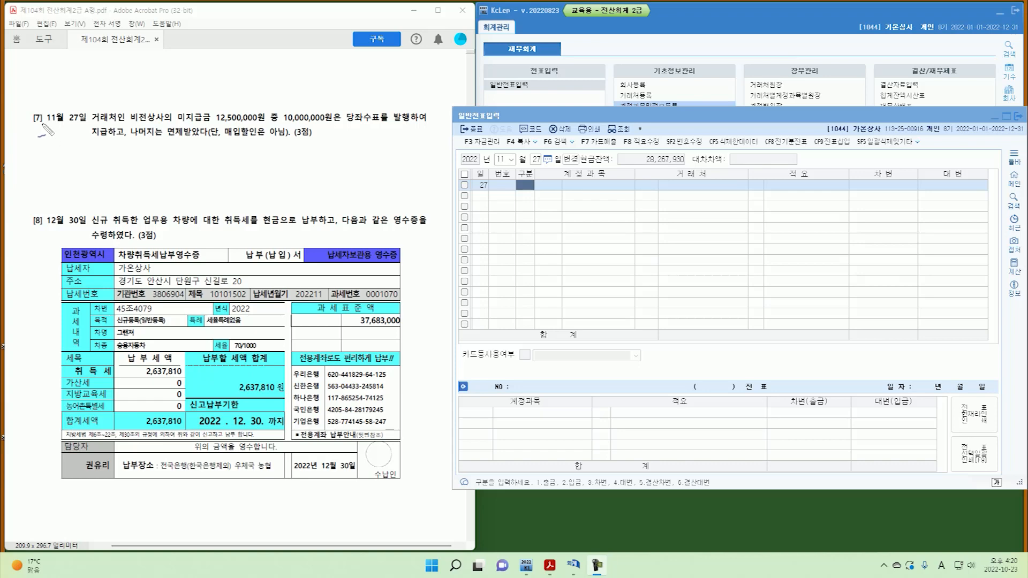
# Annotate question 7, marking 11월 27일, 미지급금 12,500,000원, 당좌수표 and 면제받았다.
pyautogui.moveTo(43, 126)
pyautogui.mouseDown()
pyautogui.moveTo(32, 126)
pyautogui.moveTo(81, 128)
pyautogui.mouseUp()
pyautogui.moveTo(178, 124)
pyautogui.mouseDown()
pyautogui.moveTo(260, 125)
pyautogui.moveTo(284, 142)
pyautogui.mouseUp()
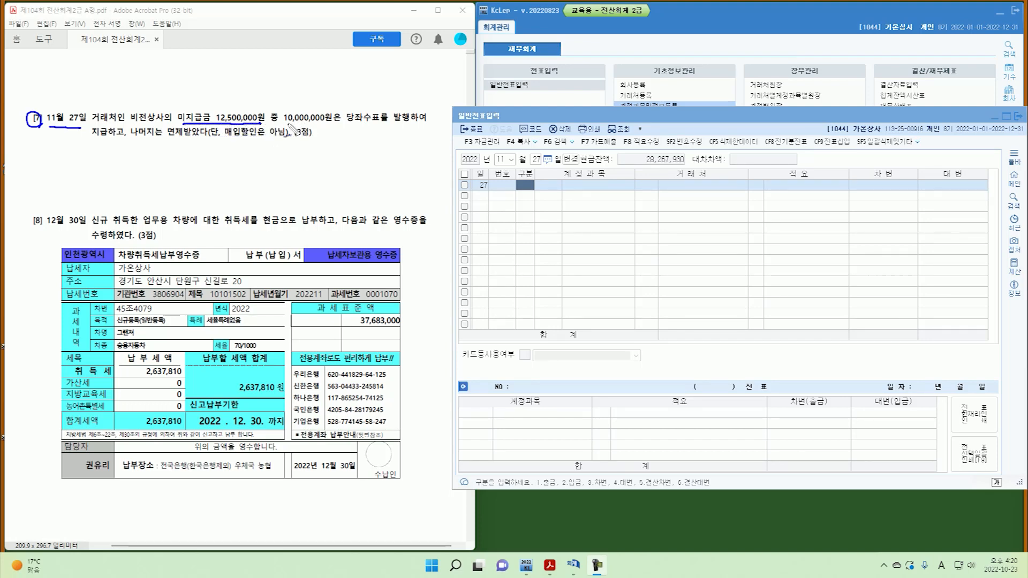
pyautogui.moveTo(371, 105)
pyautogui.mouseDown()
pyautogui.moveTo(376, 125)
pyautogui.moveTo(399, 129)
pyautogui.mouseUp()
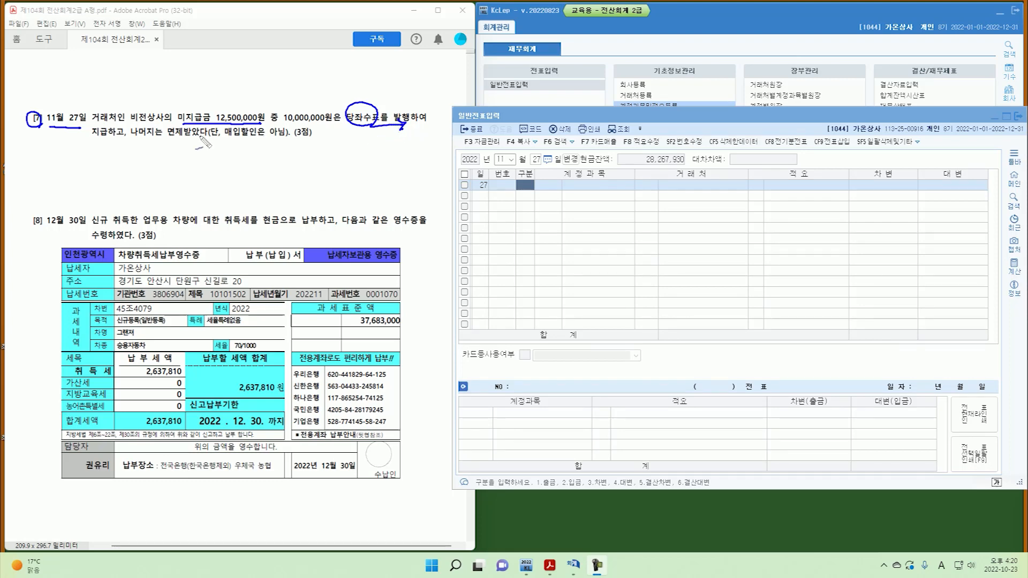
pyautogui.moveTo(185, 141)
pyautogui.mouseDown()
pyautogui.moveTo(167, 124)
pyautogui.moveTo(183, 139)
pyautogui.mouseUp()
pyautogui.press('Escape')
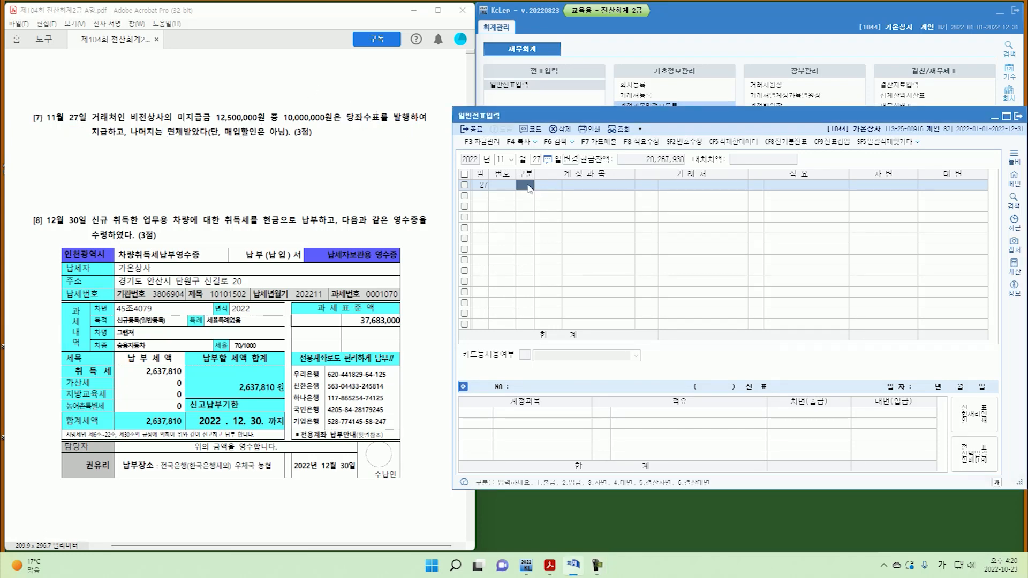
# Debit 0253 미지급금 12,500,000 to 비전상사.
pyautogui.write('3')
pyautogui.press('Return')
pyautogui.write('253')
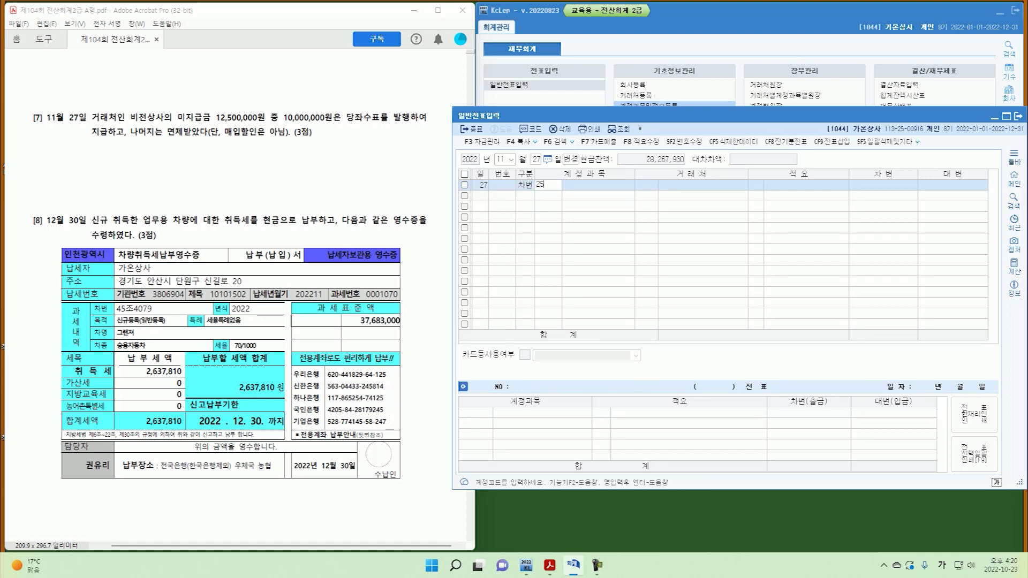
pyautogui.press('Return')
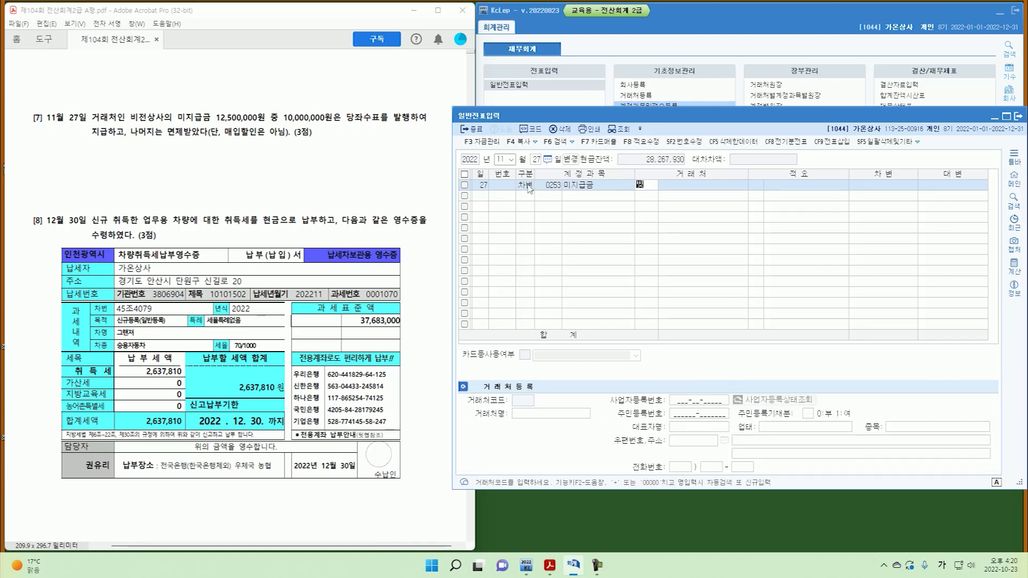
pyautogui.write('비전')
pyautogui.press('Return')
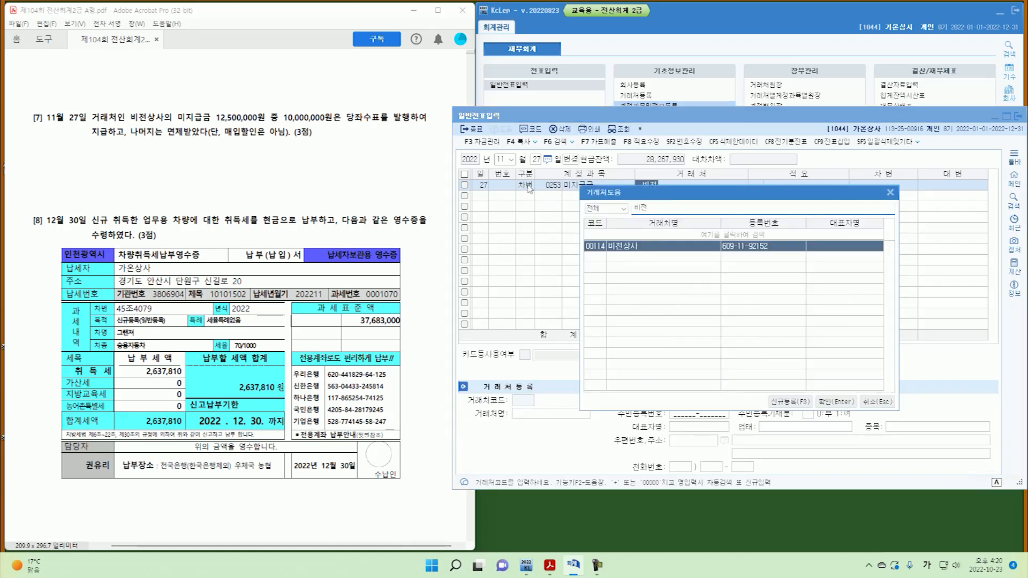
pyautogui.press('Return')
pyautogui.press('Return')
pyautogui.press('Return')
pyautogui.write('1')
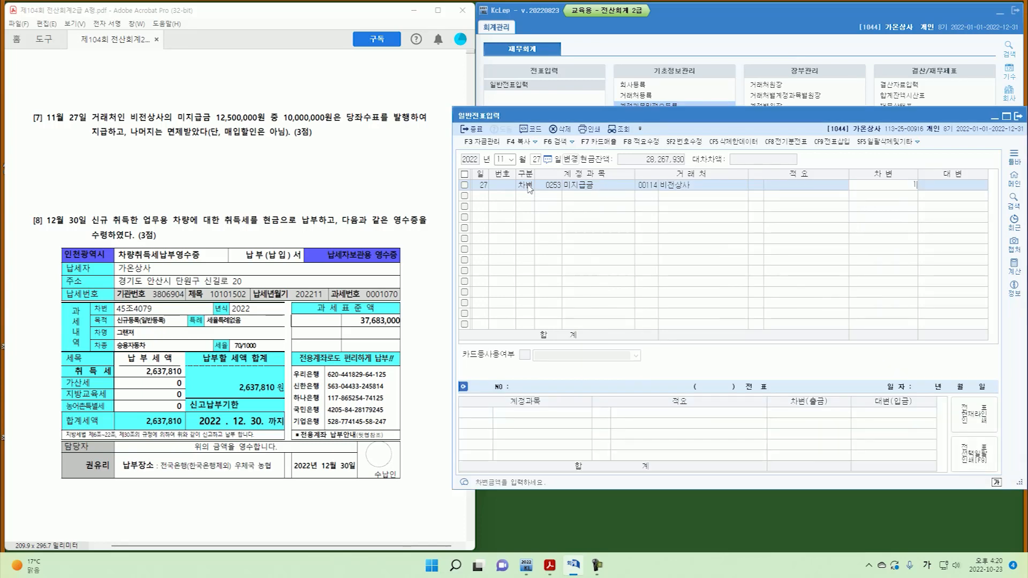
pyautogui.press('Return')
# Credit 0102 당좌예금 10,000,000 and 채무면제이익 2,500,000.
pyautogui.write('4')
pyautogui.write('10')
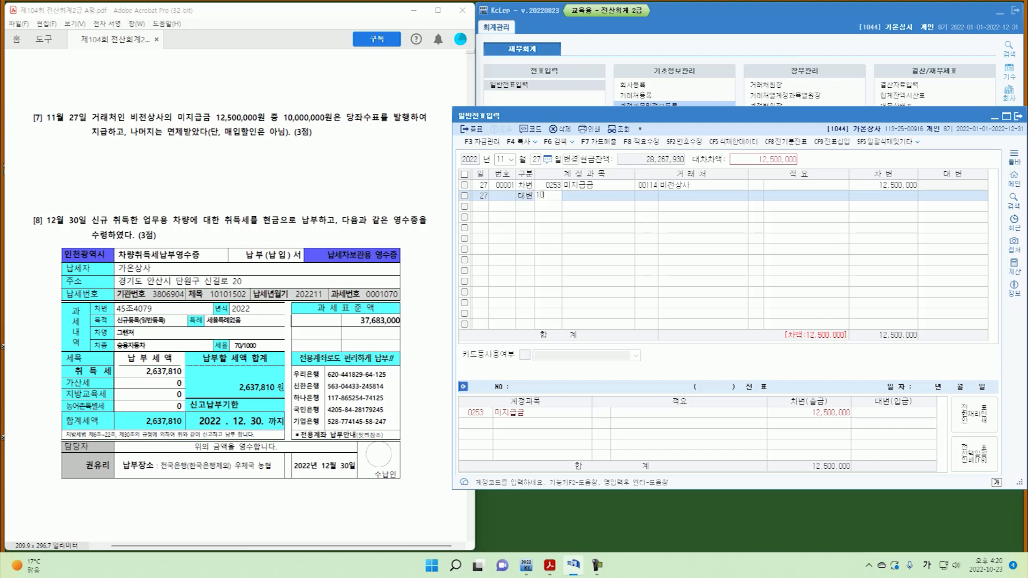
pyautogui.write('2')
pyautogui.press('Return')
pyautogui.press('Return')
pyautogui.press('Return')
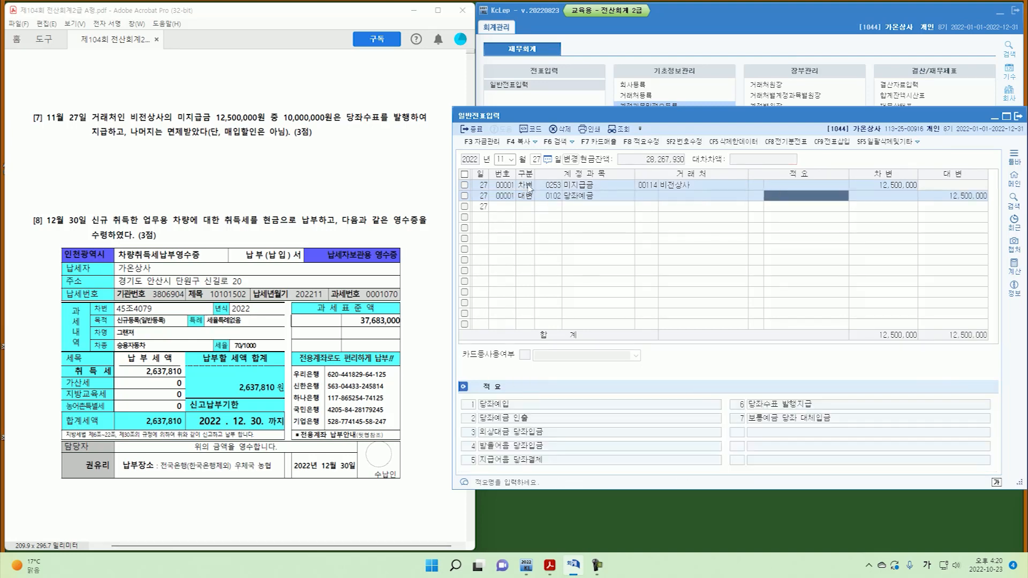
pyautogui.press('Return')
pyautogui.write('1')
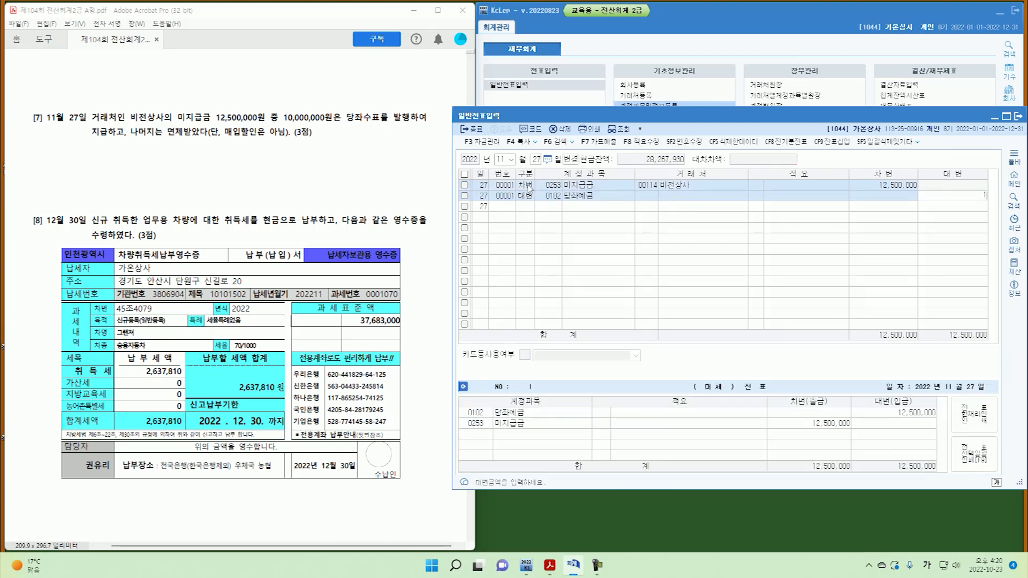
pyautogui.press('Return')
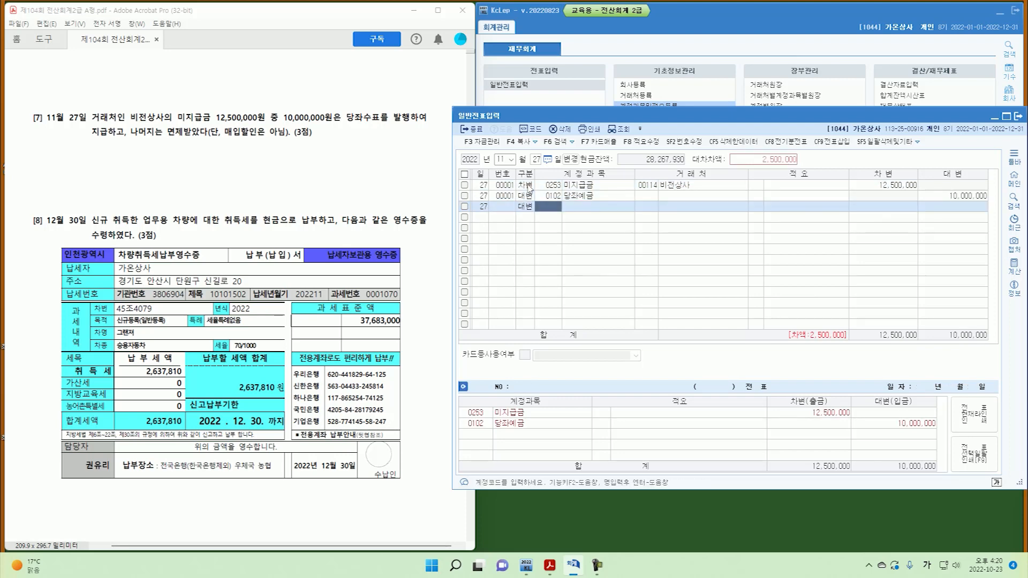
pyautogui.write('ㅊㅐㅁ')
pyautogui.press('Return')
pyautogui.press('Down')
pyautogui.press('Return')
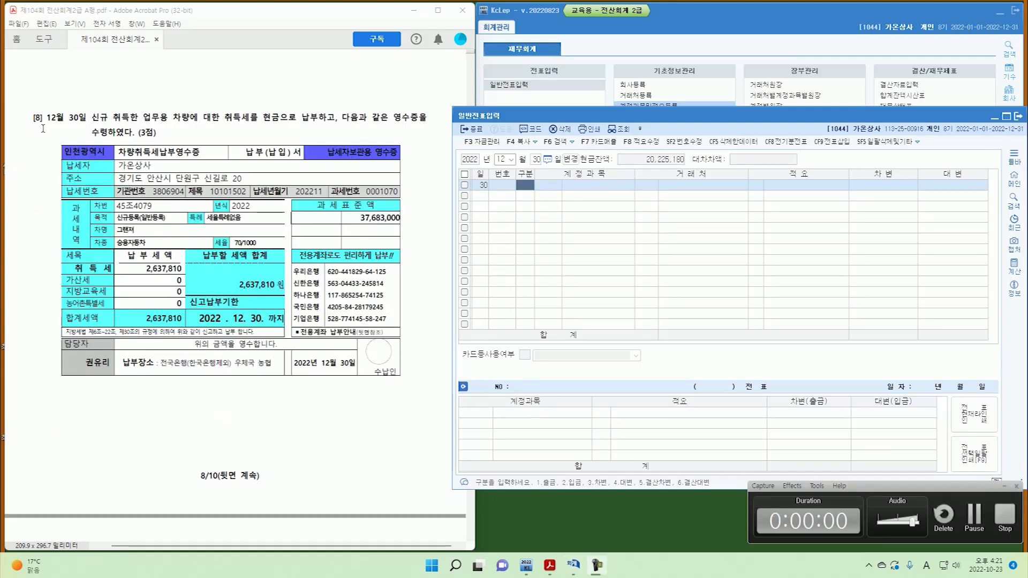
# Mark problem 8's date, the 취득세 paid in 현금 and the 2,637,810 amount on the exam PDF.
pyautogui.moveTo(40, 127)
pyautogui.mouseDown()
pyautogui.moveTo(29, 114)
pyautogui.moveTo(41, 127)
pyautogui.moveTo(80, 127)
pyautogui.mouseUp()
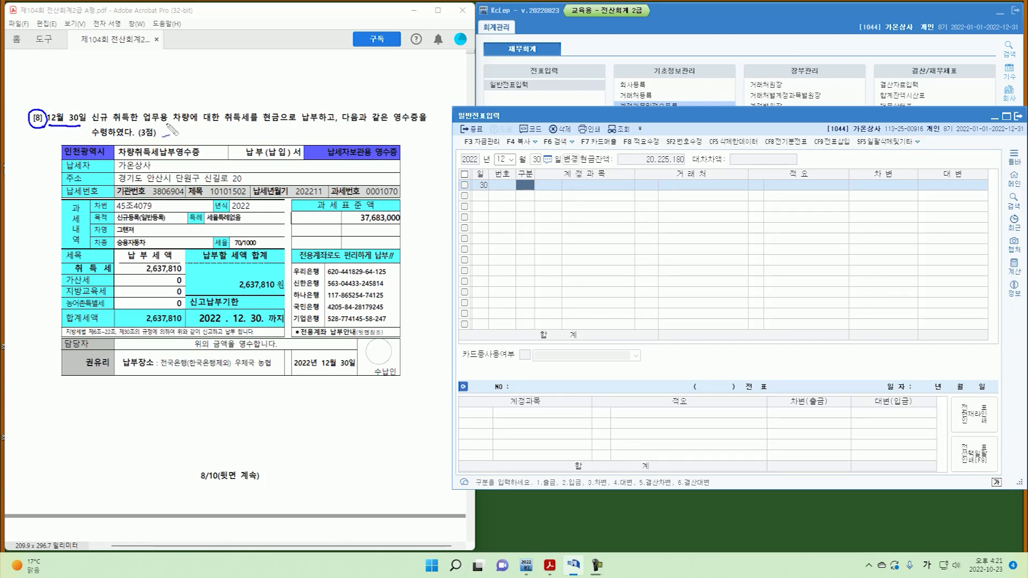
pyautogui.moveTo(225, 127); pyautogui.dragTo(320, 124)
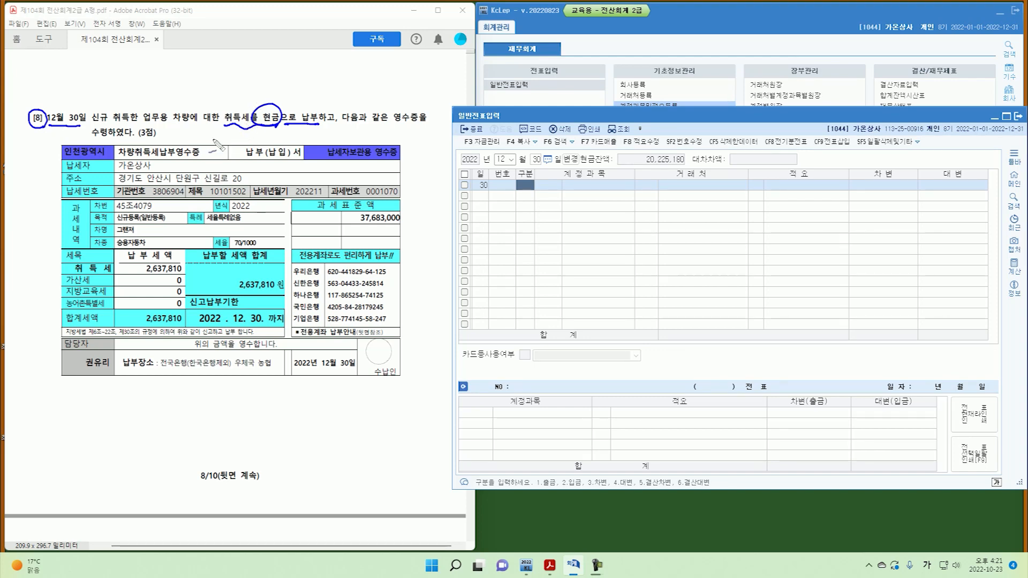
pyautogui.moveTo(135, 277); pyautogui.dragTo(182, 276)
pyautogui.press('Escape')
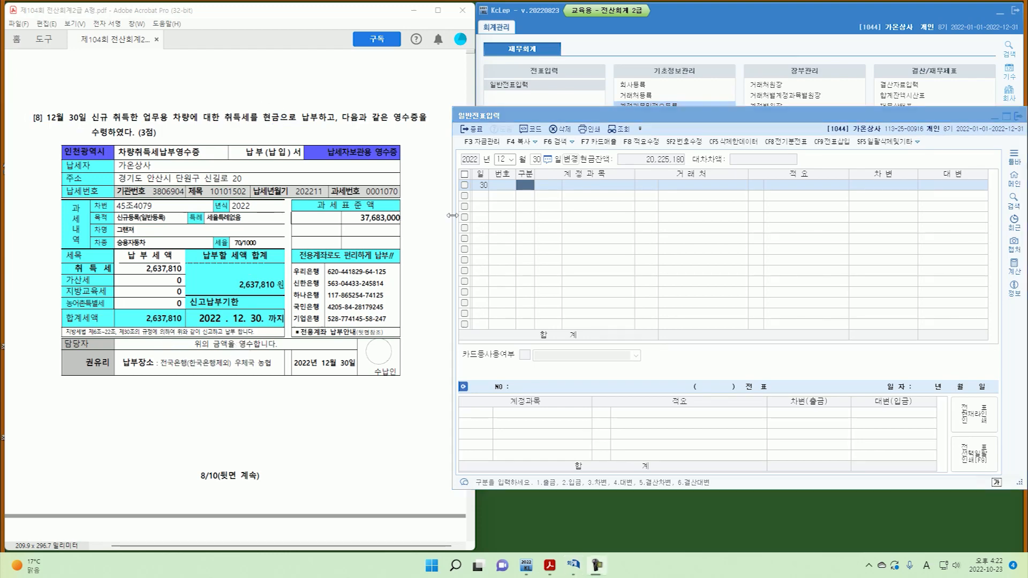
# Record 12/30: debit 0208 차량운반구 2,637,810, credit 0101 현금 for the balancing amount.
pyautogui.click(526, 193)
pyautogui.write('3')
pyautogui.press('Return')
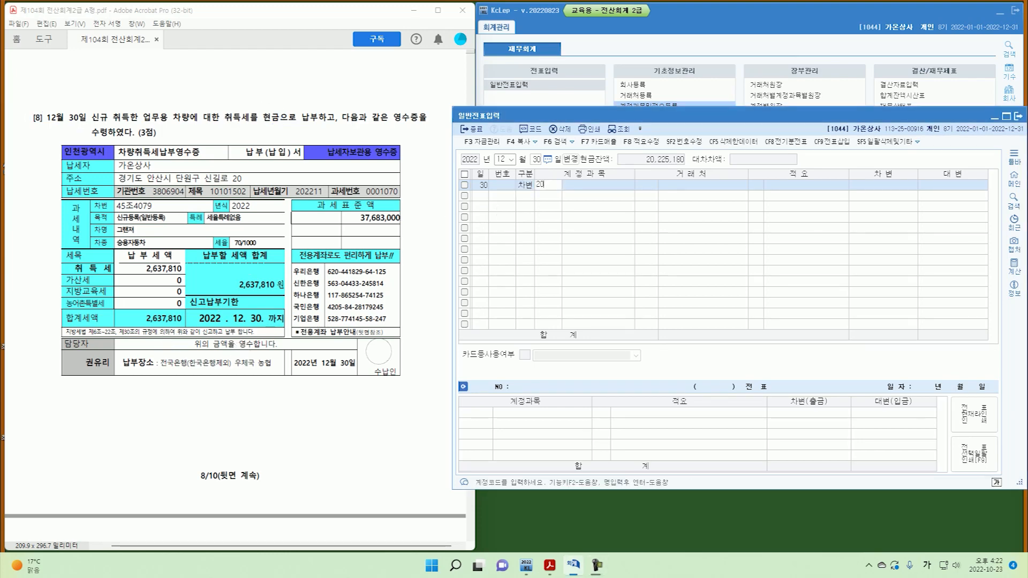
pyautogui.write('208')
pyautogui.press('Return')
pyautogui.press('Return')
pyautogui.press('Return')
pyautogui.write('2')
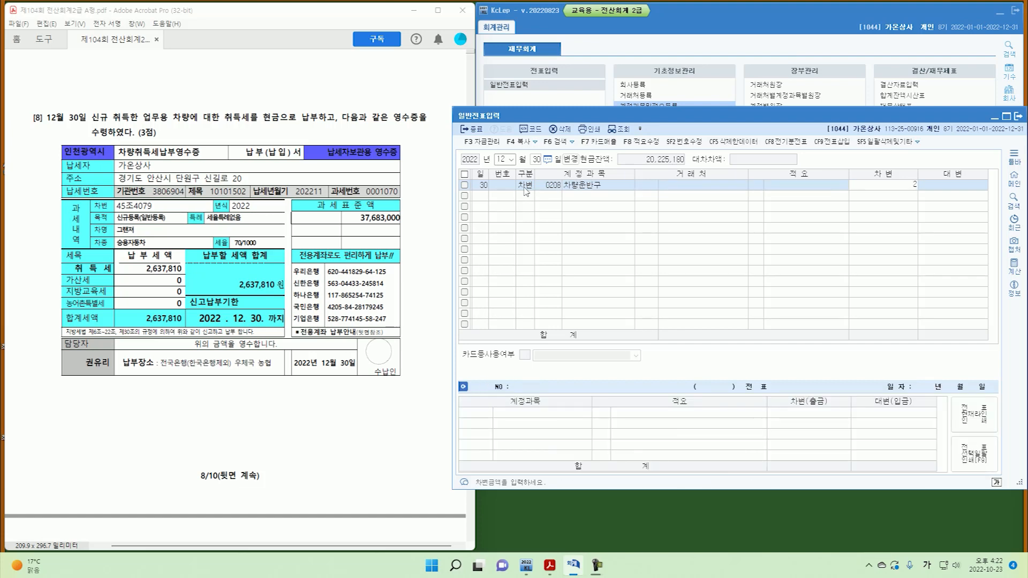
pyautogui.write(',637,810')
pyautogui.press('Return')
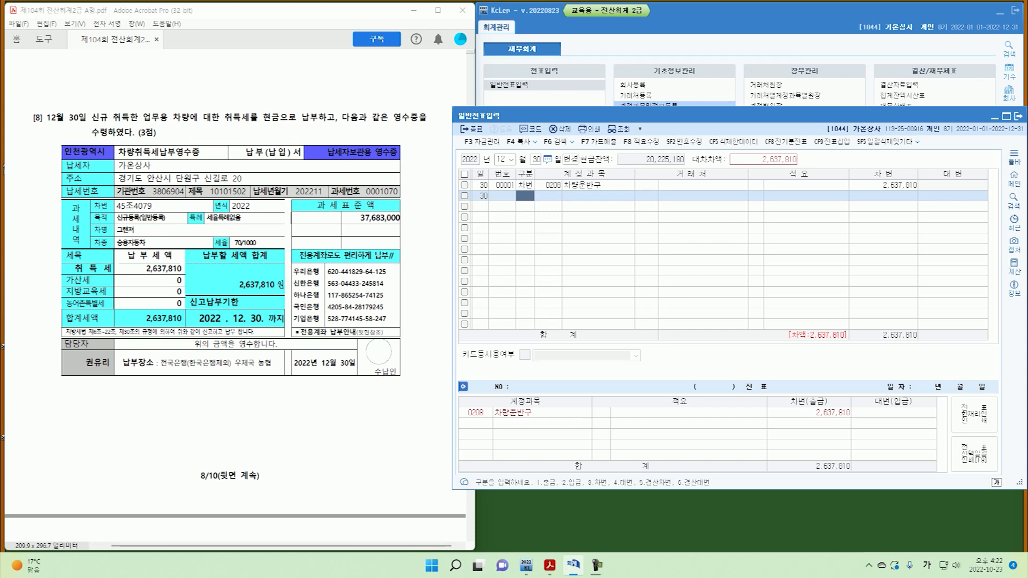
pyautogui.write('4')
pyautogui.press('Return')
pyautogui.write('101')
pyautogui.press('Return')
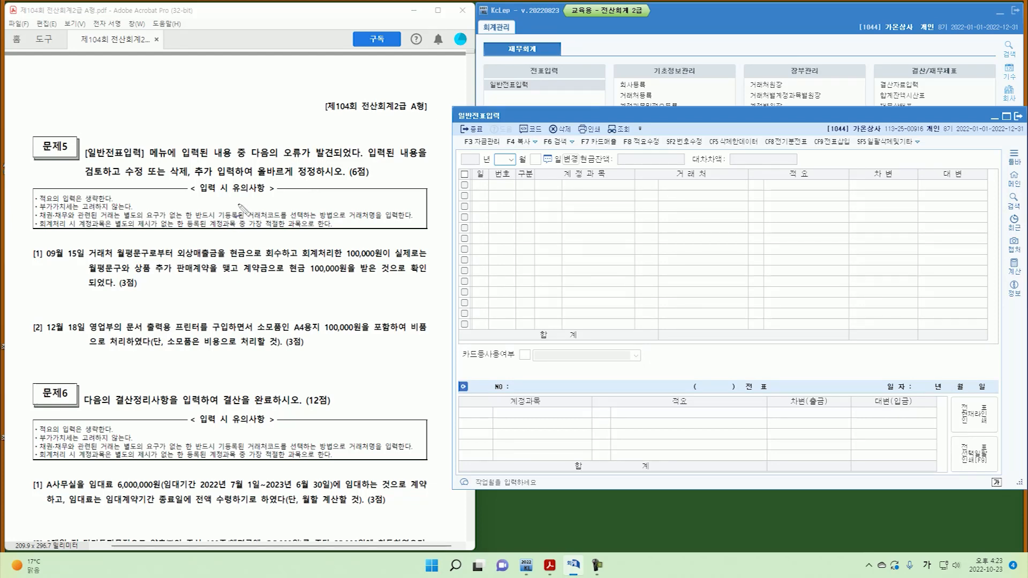
# Mark correction question 1 on the PDF and load the September 15 voucher lines.
pyautogui.moveTo(43, 267)
pyautogui.mouseDown()
pyautogui.moveTo(27, 257)
pyautogui.moveTo(77, 266)
pyautogui.mouseUp()
pyautogui.moveTo(398, 244); pyautogui.dragTo(383, 263)
pyautogui.press('Escape')
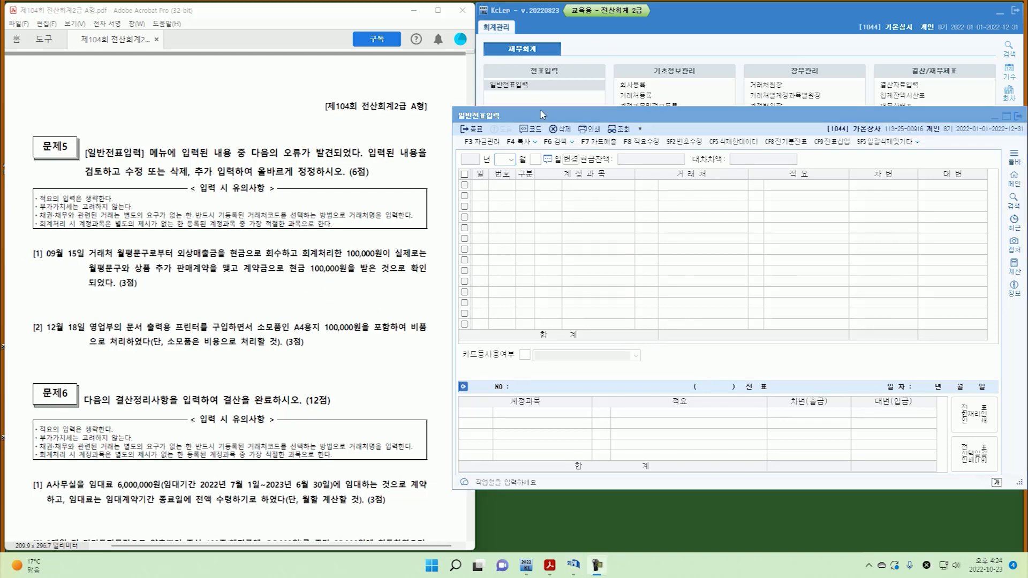
pyautogui.click(506, 159)
pyautogui.write('09')
pyautogui.press('Return')
pyautogui.write('15')
pyautogui.press('Return')
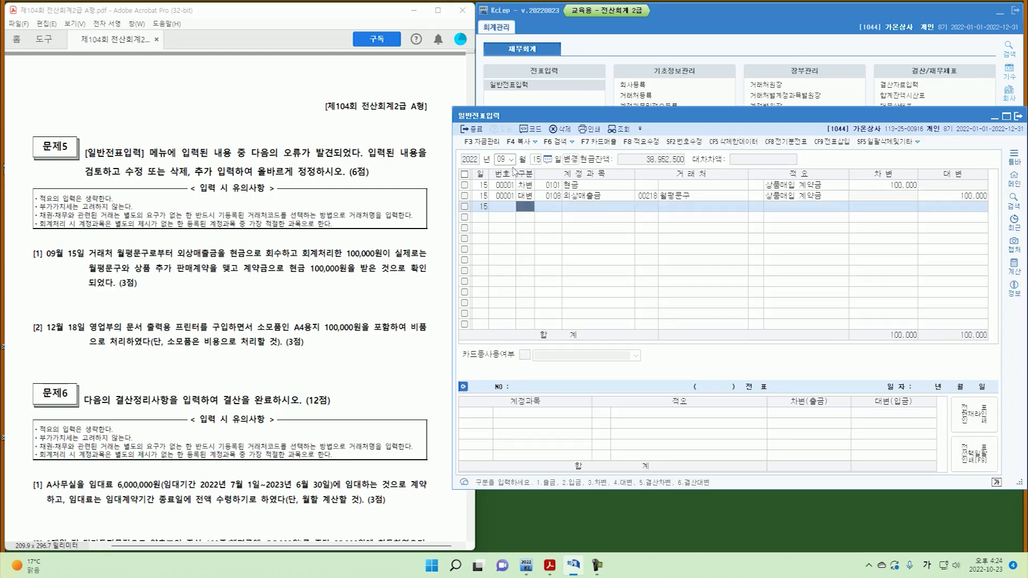
pyautogui.click(528, 186)
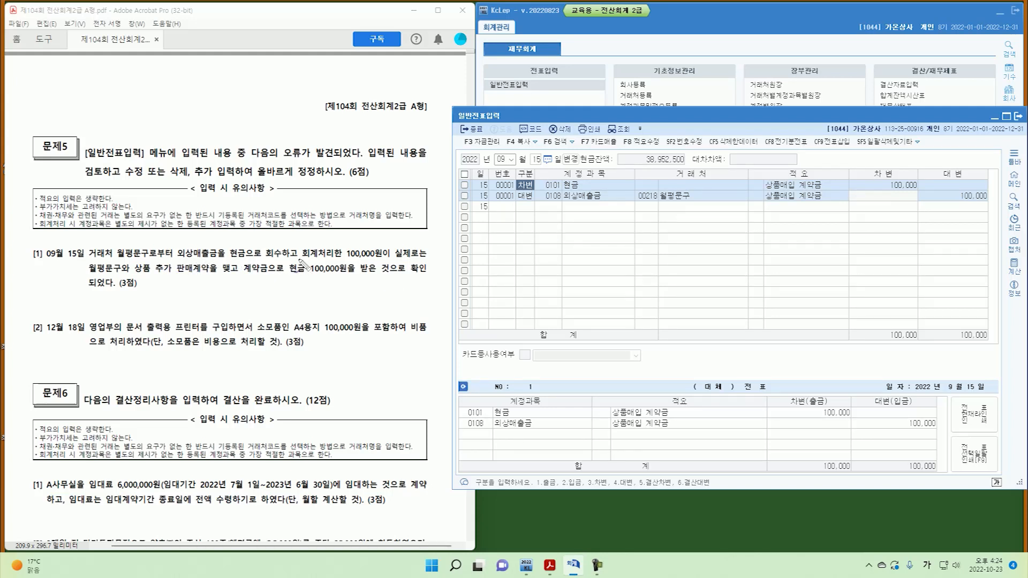
# Change the credit line's account from 0108 외상매출금 to 0259 선수금.
pyautogui.moveTo(396, 254); pyautogui.dragTo(376, 262)
pyautogui.moveTo(293, 277); pyautogui.dragTo(352, 275)
pyautogui.moveTo(560, 194)
pyautogui.mouseDown()
pyautogui.moveTo(592, 198)
pyautogui.moveTo(551, 219)
pyautogui.moveTo(588, 221)
pyautogui.mouseUp()
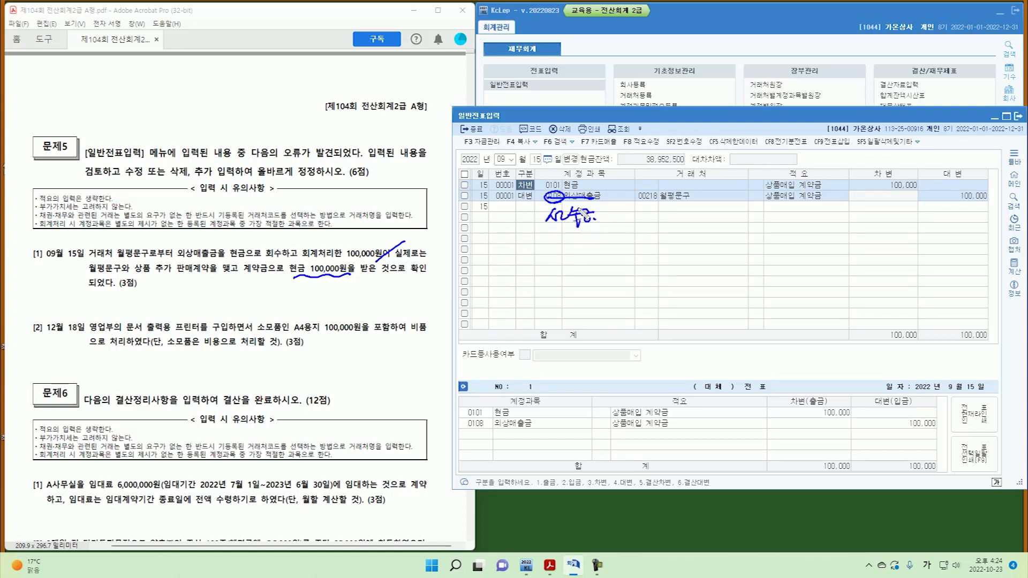
pyautogui.press('Escape')
pyautogui.click(551, 196)
pyautogui.write('259')
pyautogui.press('Return')
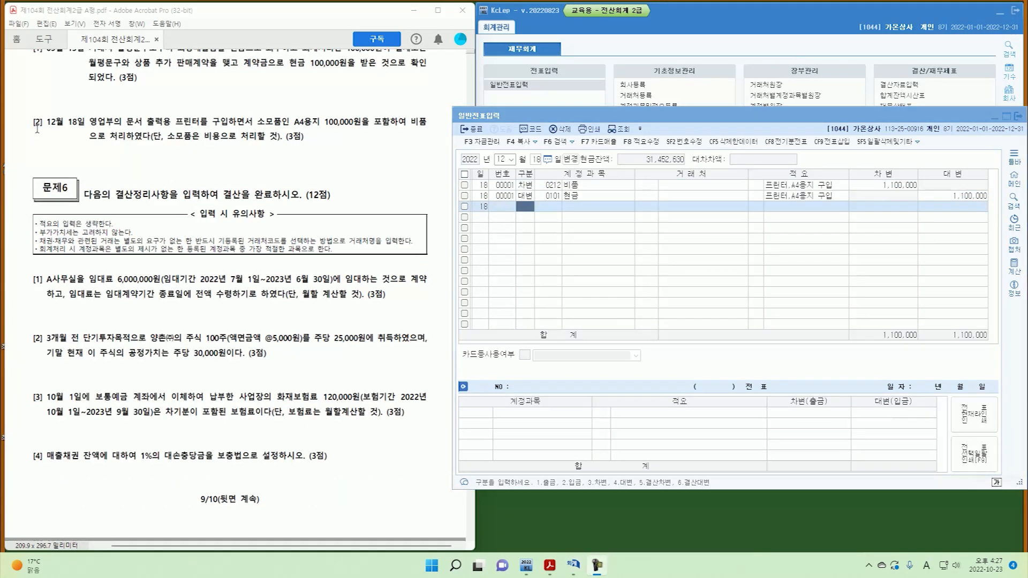
pyautogui.click(38, 129)
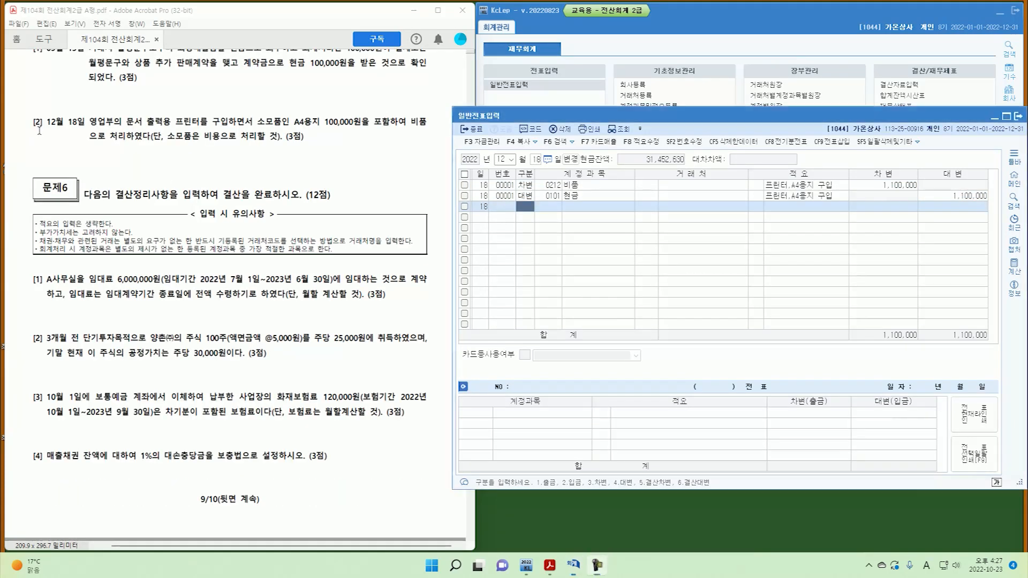
# Annotate question 2's printer purchase, the 0212 비품 1,100,000 debit and the 소모품 expense note.
pyautogui.moveTo(42, 128); pyautogui.dragTo(76, 130)
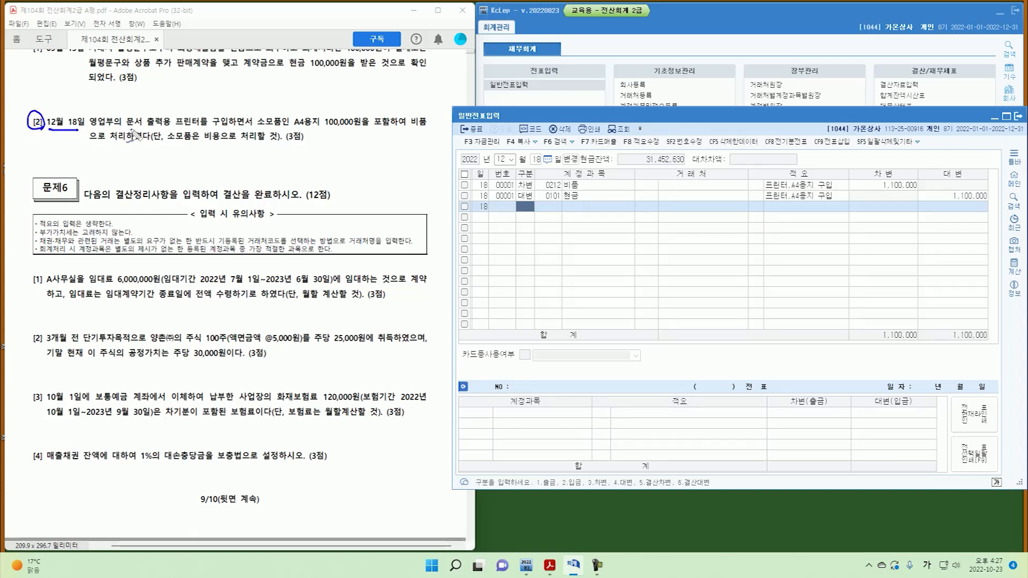
pyautogui.moveTo(179, 129)
pyautogui.mouseDown()
pyautogui.moveTo(361, 127)
pyautogui.moveTo(418, 139)
pyautogui.moveTo(412, 110)
pyautogui.moveTo(423, 132)
pyautogui.mouseUp()
pyautogui.moveTo(547, 189); pyautogui.dragTo(579, 189)
pyautogui.moveTo(882, 190); pyautogui.dragTo(921, 190)
pyautogui.moveTo(890, 182); pyautogui.dragTo(870, 186)
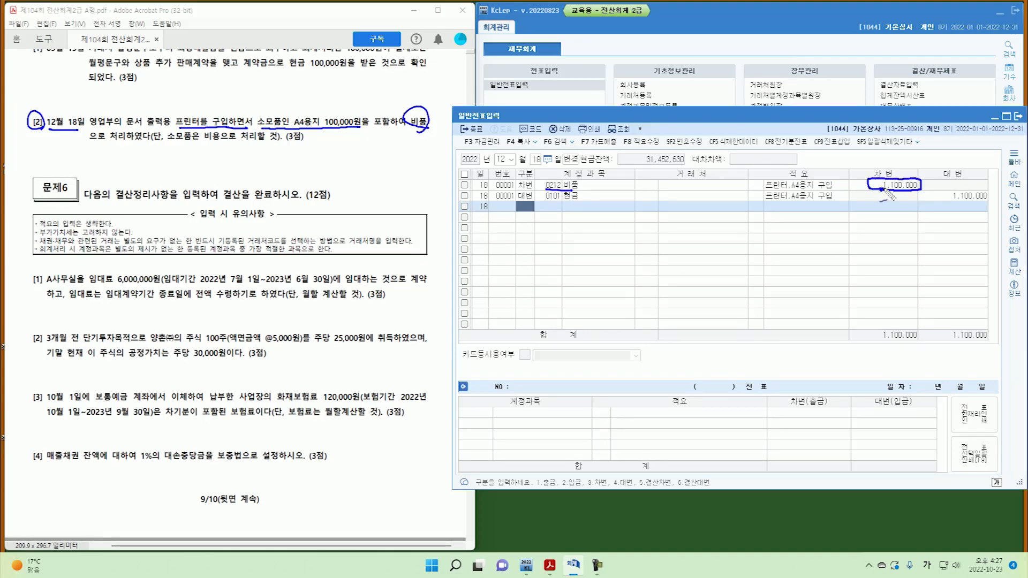
pyautogui.moveTo(194, 143)
pyautogui.mouseDown()
pyautogui.moveTo(169, 140)
pyautogui.moveTo(193, 140)
pyautogui.mouseUp()
pyautogui.moveTo(283, 127)
pyautogui.mouseDown()
pyautogui.moveTo(280, 140)
pyautogui.moveTo(196, 146)
pyautogui.moveTo(205, 149)
pyautogui.mouseUp()
pyautogui.moveTo(207, 141); pyautogui.dragTo(267, 145)
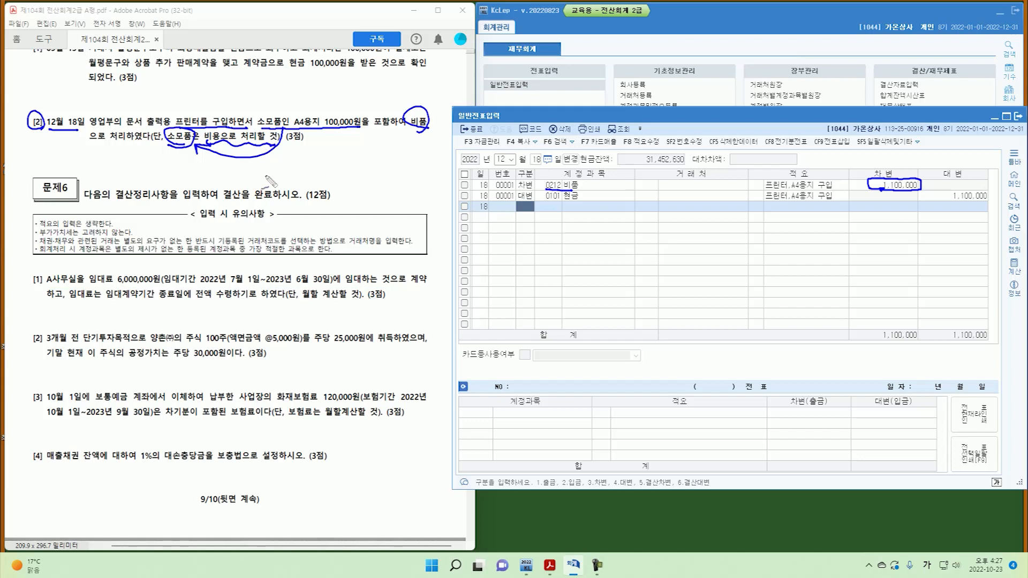
pyautogui.press('Escape')
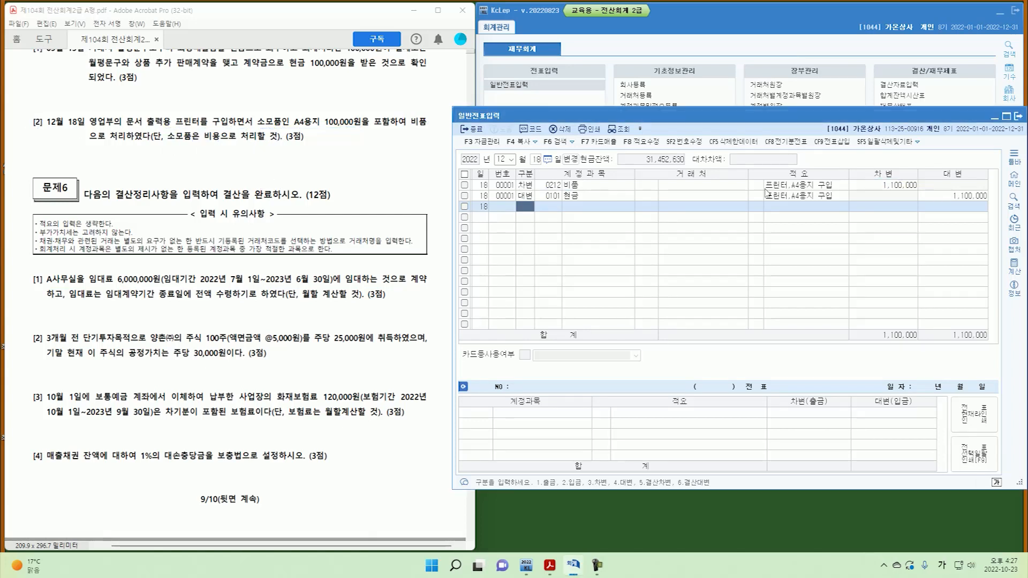
# Reduce the 비품 debit to 1,000,000 and add a 0830 소모품비 debit of 100,000.
pyautogui.click(912, 186)
pyautogui.write('1,000,')
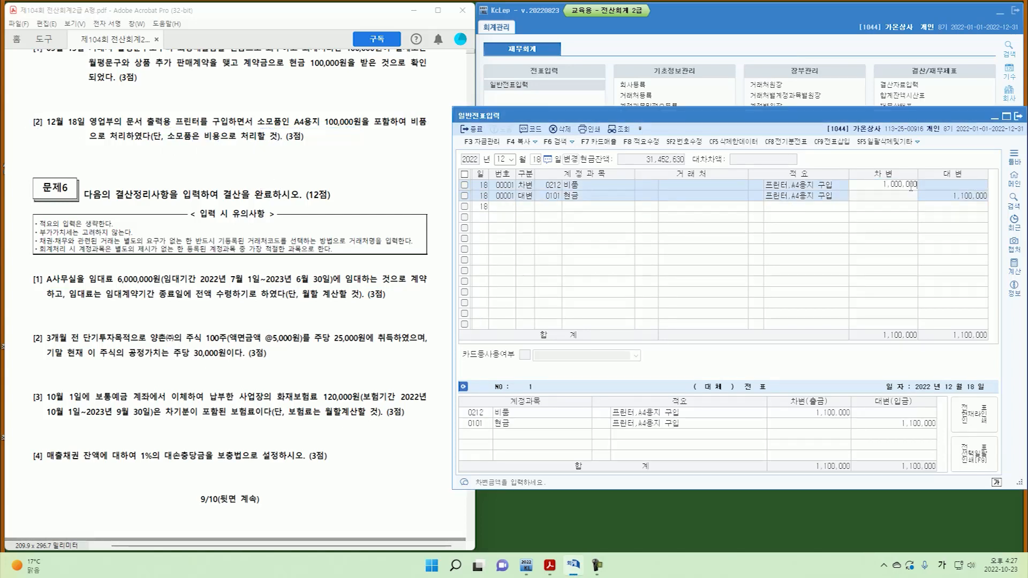
pyautogui.write('000')
pyautogui.press('Return')
pyautogui.press('Down')
pyautogui.write('3')
pyautogui.write('8')
pyautogui.write('30')
pyautogui.press('Return')
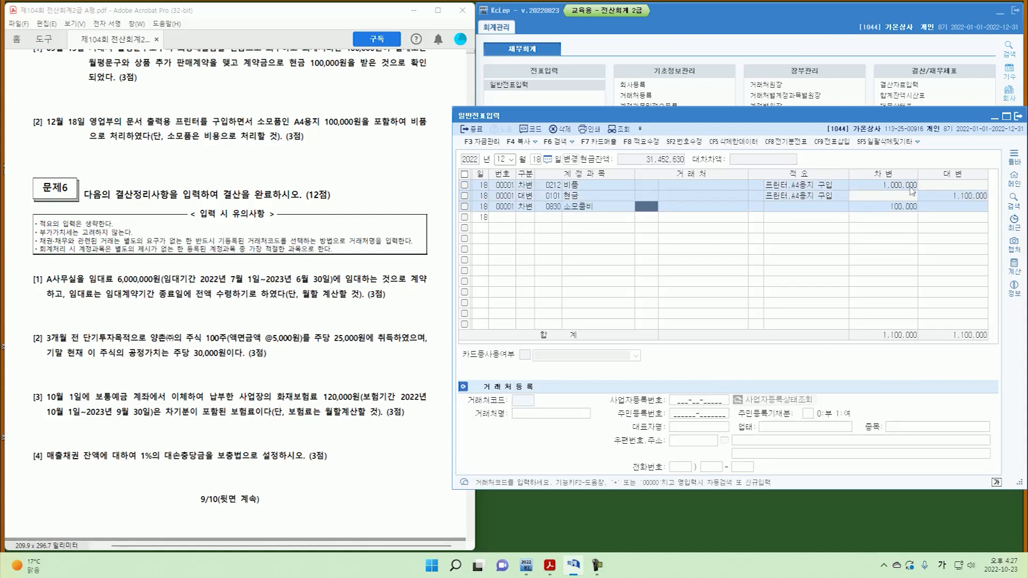
pyautogui.press('Return')
pyautogui.press('Return')
pyautogui.press('Return')
pyautogui.press('Up')
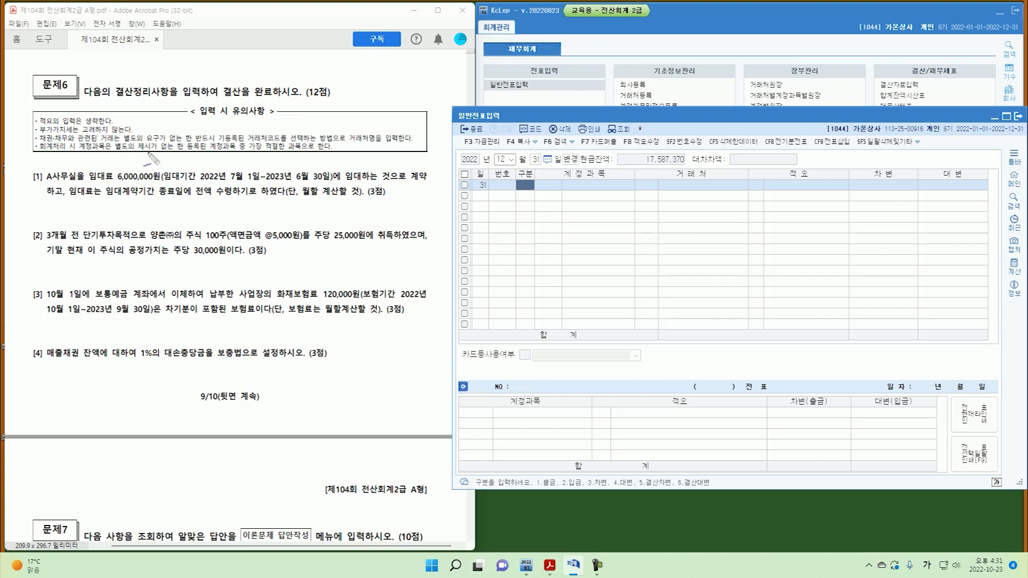
pyautogui.moveTo(86, 161); pyautogui.dragTo(93, 158)
pyautogui.moveTo(43, 172)
pyautogui.mouseDown()
pyautogui.moveTo(29, 179)
pyautogui.moveTo(161, 183)
pyautogui.mouseUp()
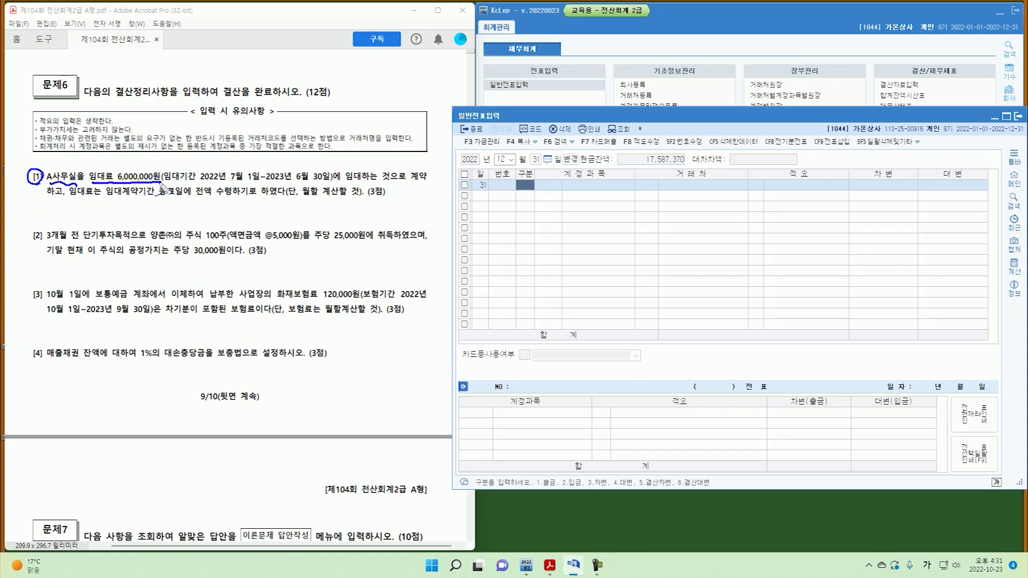
pyautogui.moveTo(362, 169); pyautogui.dragTo(410, 182)
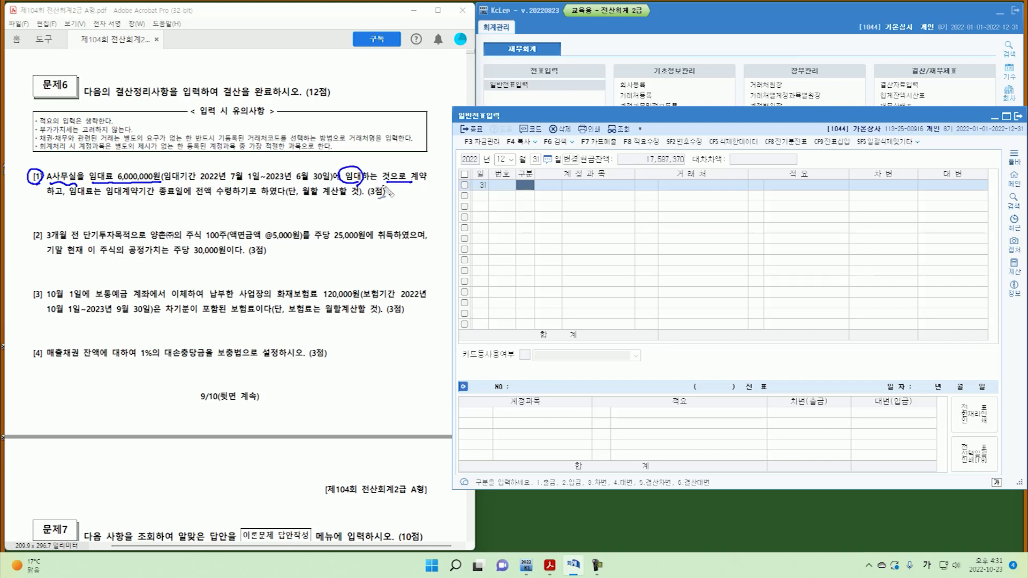
pyautogui.moveTo(358, 158); pyautogui.dragTo(367, 164)
pyautogui.moveTo(372, 155); pyautogui.dragTo(410, 167)
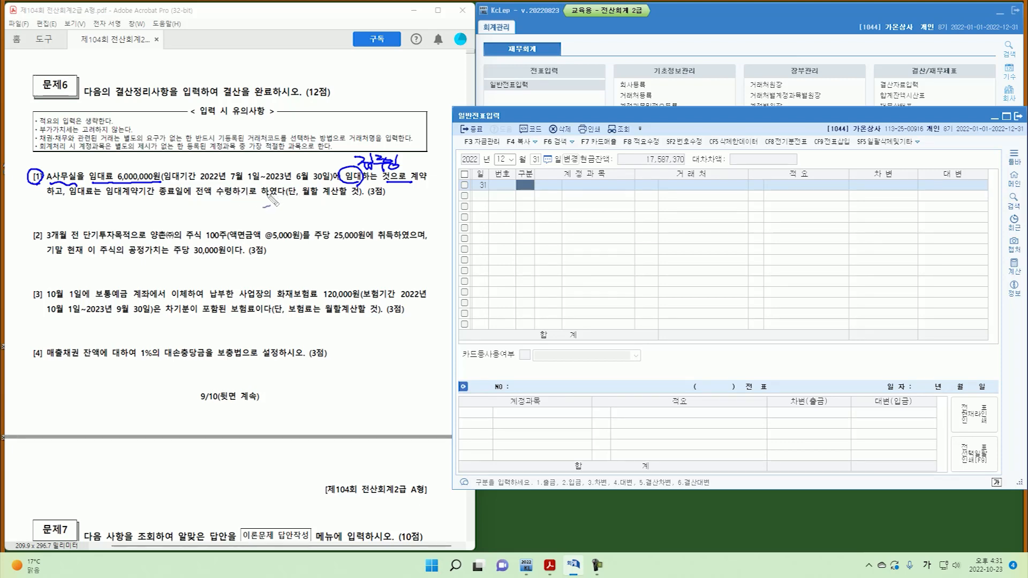
pyautogui.moveTo(190, 161)
pyautogui.mouseDown()
pyautogui.moveTo(255, 165)
pyautogui.moveTo(246, 163)
pyautogui.mouseUp()
pyautogui.moveTo(242, 162); pyautogui.dragTo(254, 166)
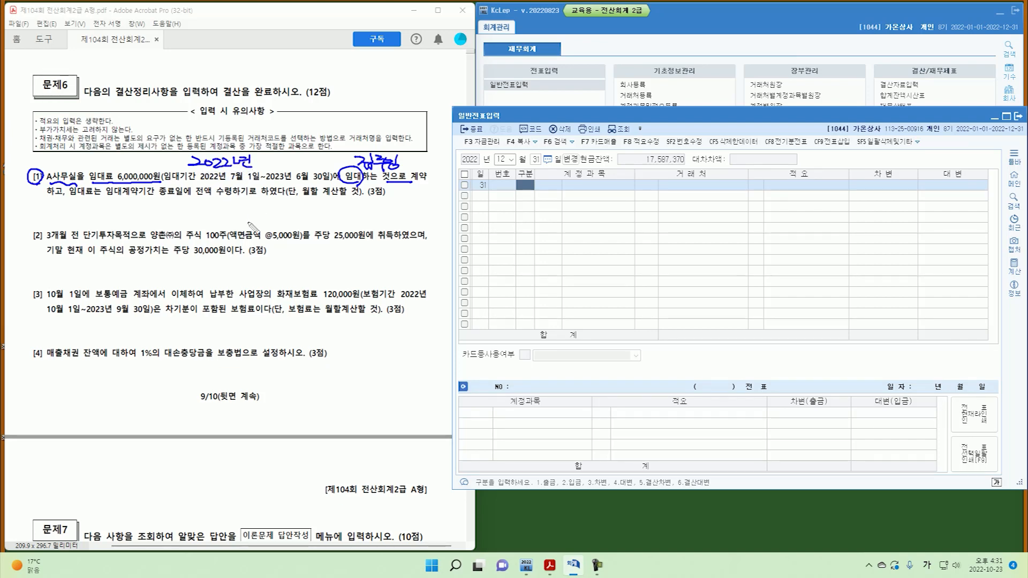
pyautogui.moveTo(170, 206); pyautogui.dragTo(170, 220)
pyautogui.moveTo(170, 215); pyautogui.dragTo(276, 215)
pyautogui.moveTo(276, 207)
pyautogui.mouseDown()
pyautogui.moveTo(275, 218)
pyautogui.moveTo(365, 219)
pyautogui.mouseUp()
pyautogui.moveTo(207, 204)
pyautogui.mouseDown()
pyautogui.moveTo(227, 227)
pyautogui.moveTo(276, 215)
pyautogui.mouseUp()
pyautogui.moveTo(255, 199)
pyautogui.mouseDown()
pyautogui.moveTo(249, 218)
pyautogui.moveTo(324, 213)
pyautogui.moveTo(279, 231)
pyautogui.moveTo(276, 260)
pyautogui.mouseUp()
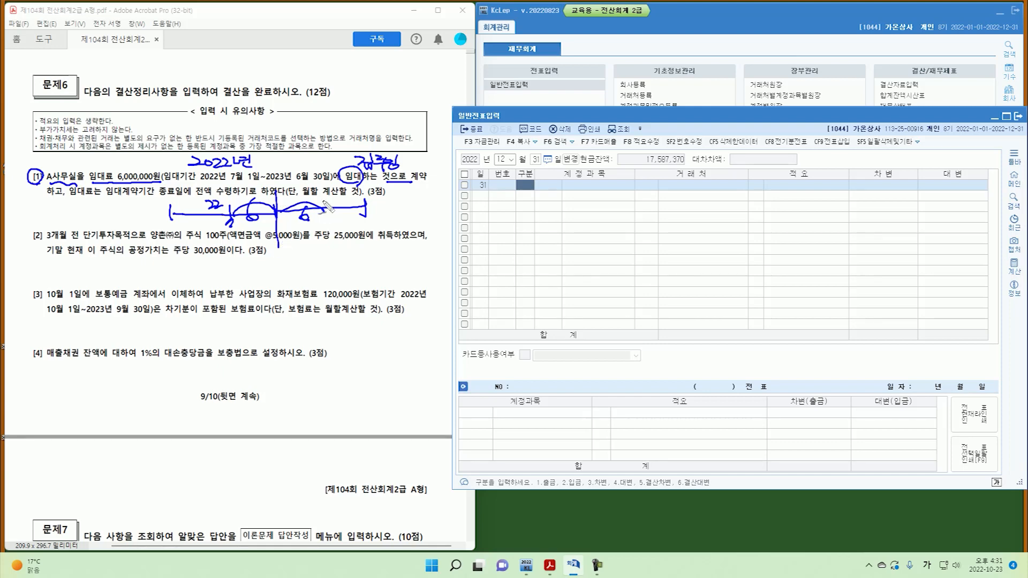
pyautogui.moveTo(324, 201)
pyautogui.mouseDown()
pyautogui.moveTo(324, 222)
pyautogui.moveTo(236, 227)
pyautogui.moveTo(288, 221)
pyautogui.moveTo(238, 212)
pyautogui.mouseUp()
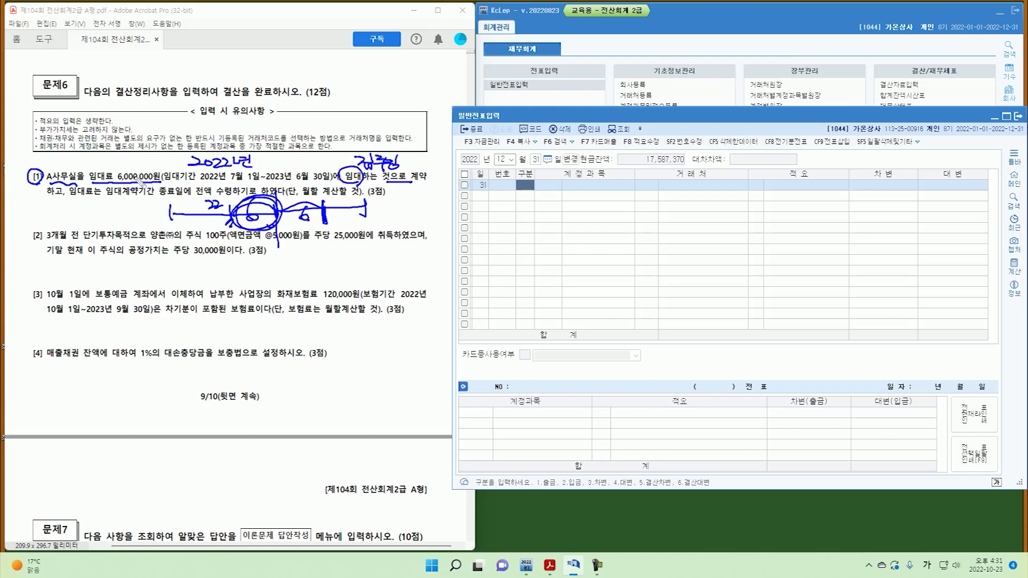
# Enter a 12/31 credit line to 0904 임대료 for 3,000,000, found via account search.
pyautogui.press('Escape')
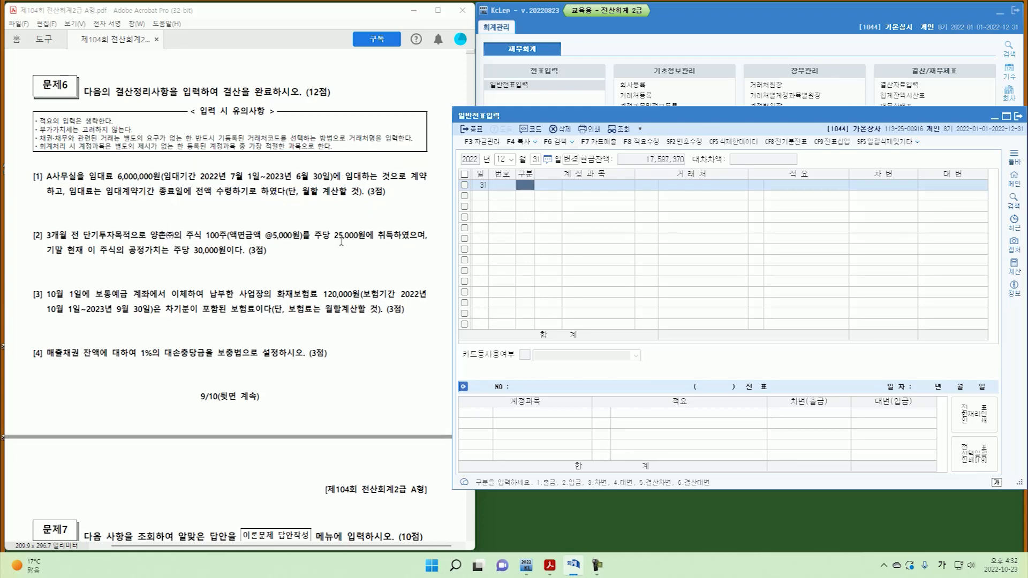
pyautogui.write('4')
pyautogui.press('Return')
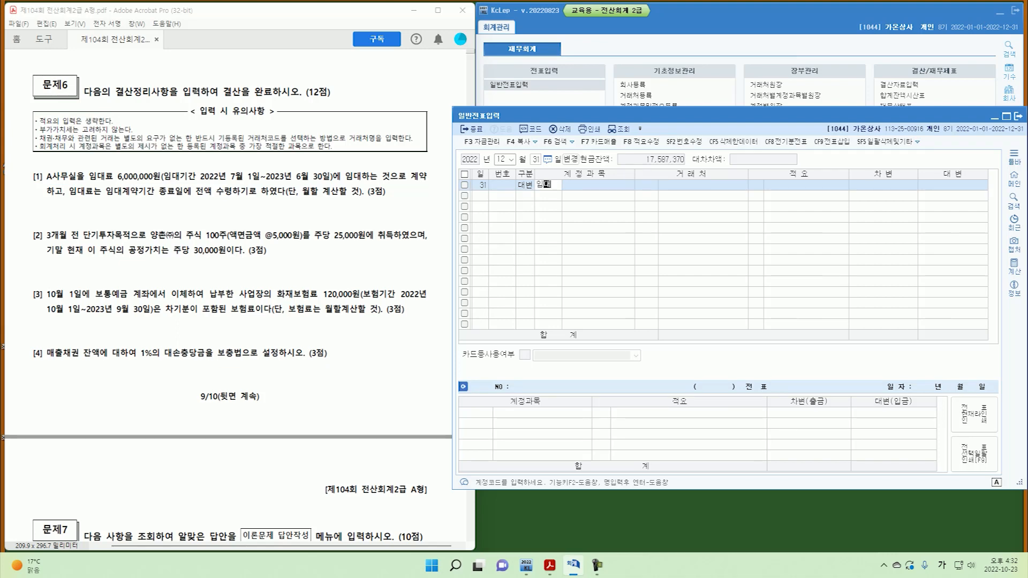
pyautogui.write('임대료')
pyautogui.press('Return')
pyautogui.press('Left')
pyautogui.write('ㅇ')
pyautogui.write('대')
pyautogui.press('Return')
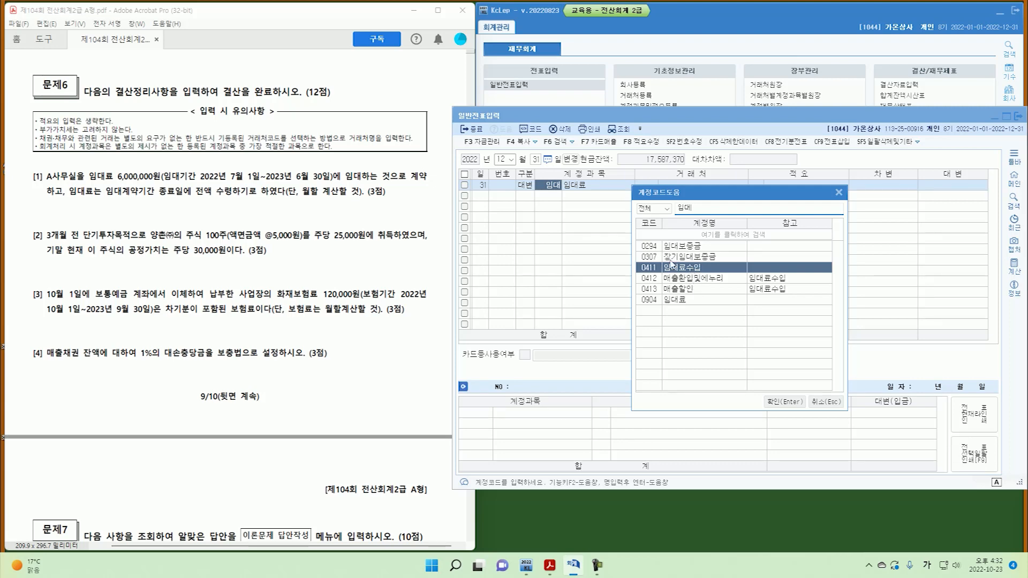
pyautogui.click(686, 301)
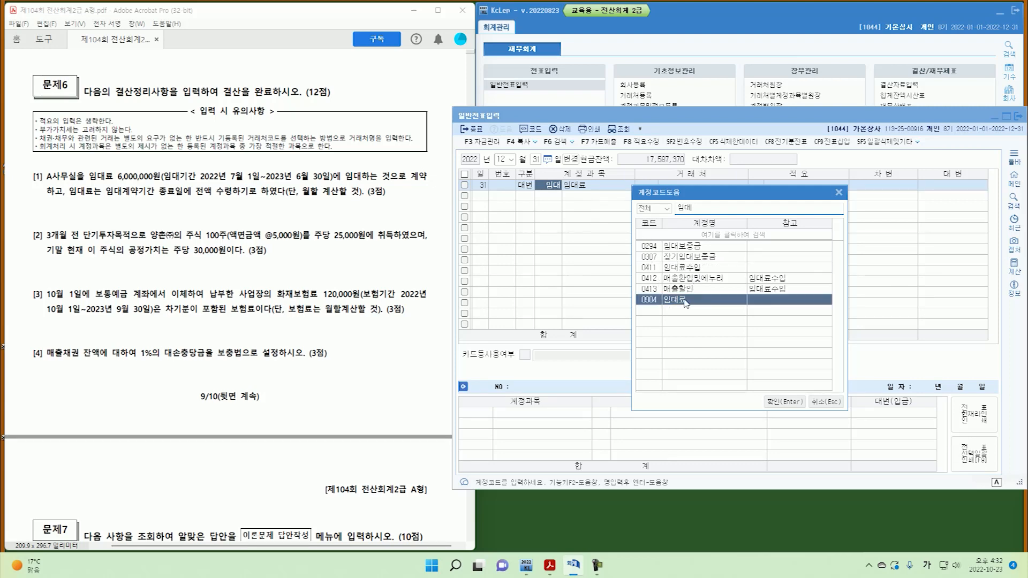
pyautogui.click(784, 402)
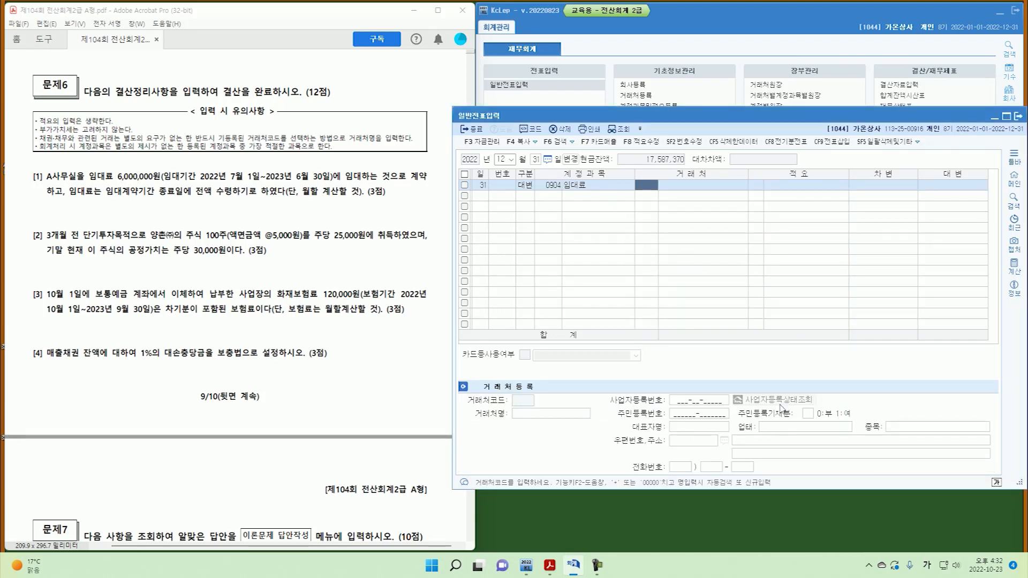
pyautogui.press('Return')
pyautogui.press('Return')
pyautogui.write('3,000,000')
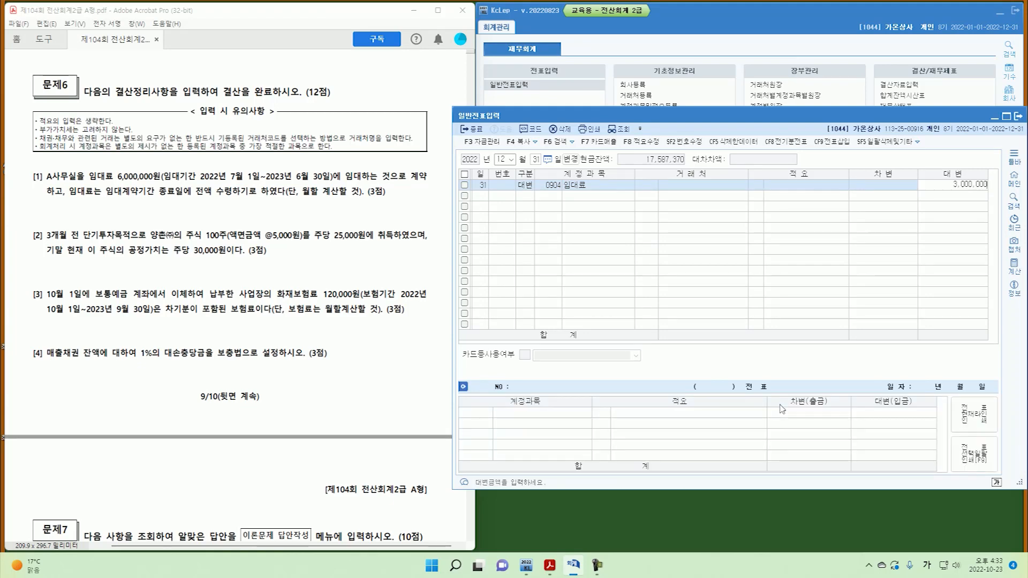
pyautogui.press('Return')
# Add the matching debit line to 0116 미수수익 for 3,000,000.
pyautogui.write('3')
pyautogui.press('Return')
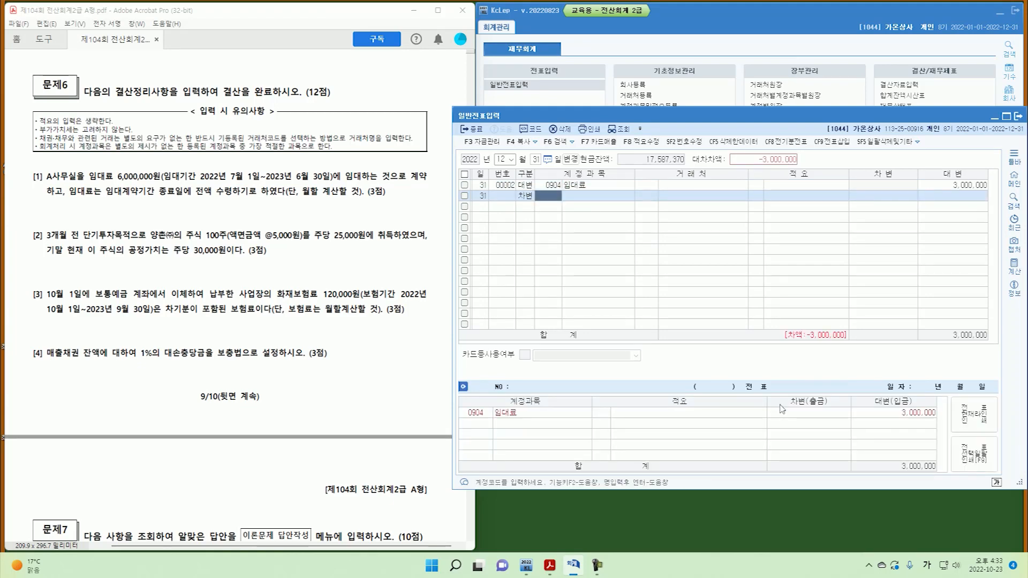
pyautogui.write('ㅁ')
pyautogui.press('Return')
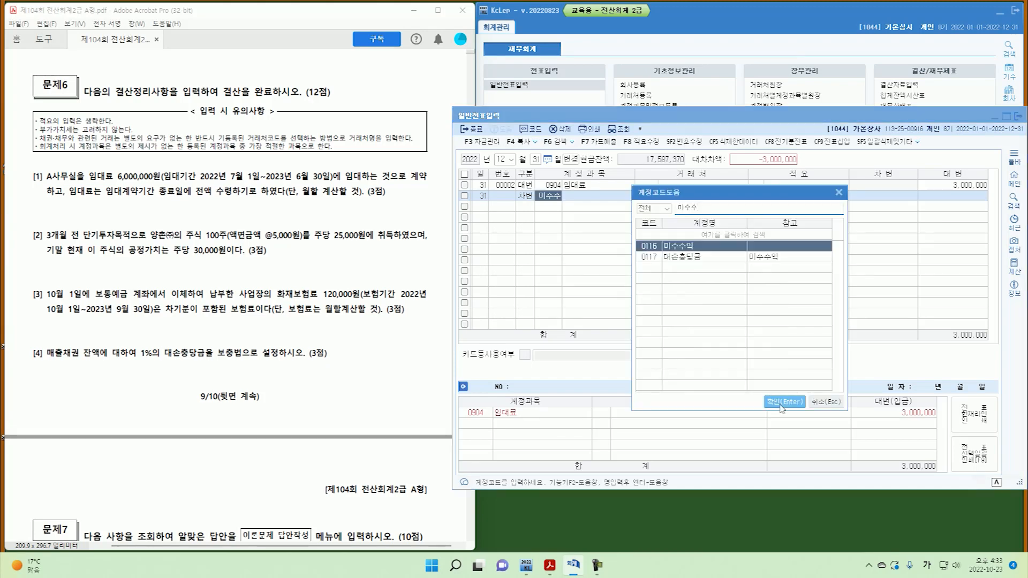
pyautogui.click(783, 403)
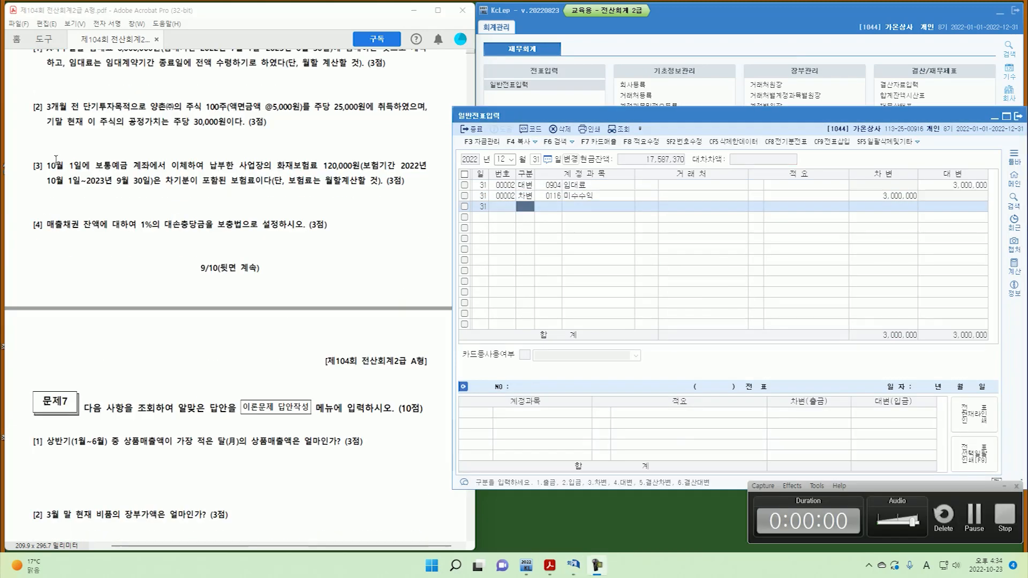
# Mark question [2]'s 25,000 purchase price and 30,000 fair value and note the valuation calculation.
pyautogui.moveTo(41, 103); pyautogui.dragTo(41, 116)
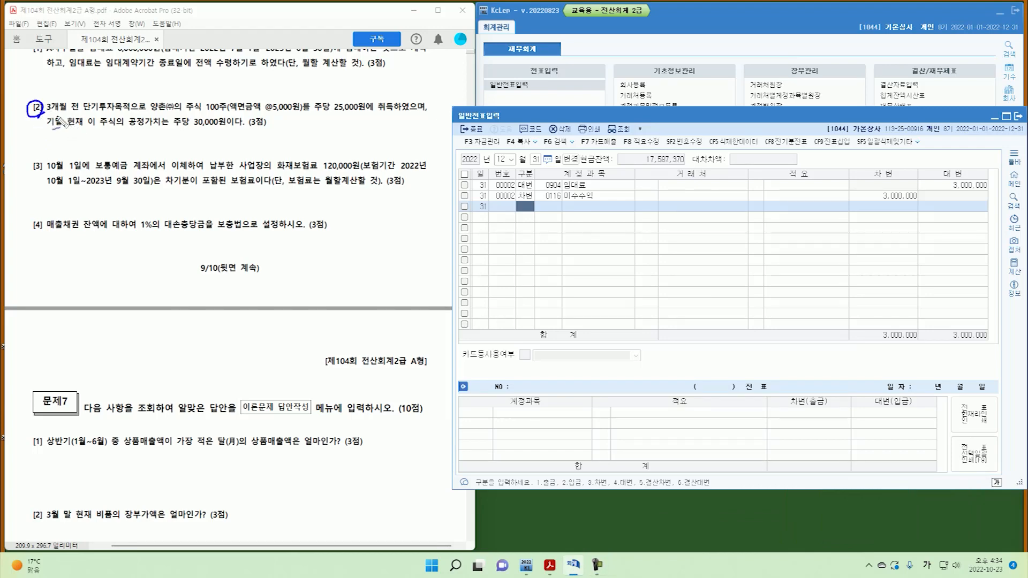
pyautogui.moveTo(85, 113); pyautogui.dragTo(130, 113)
pyautogui.moveTo(212, 125); pyautogui.dragTo(216, 124)
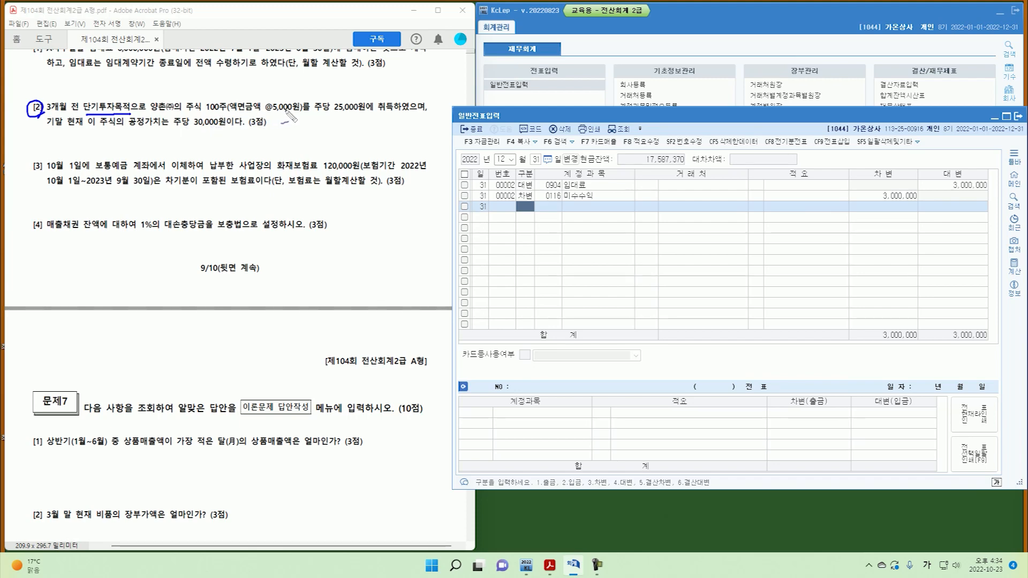
pyautogui.moveTo(334, 114)
pyautogui.mouseDown()
pyautogui.moveTo(364, 113)
pyautogui.moveTo(369, 101)
pyautogui.moveTo(347, 119)
pyautogui.mouseUp()
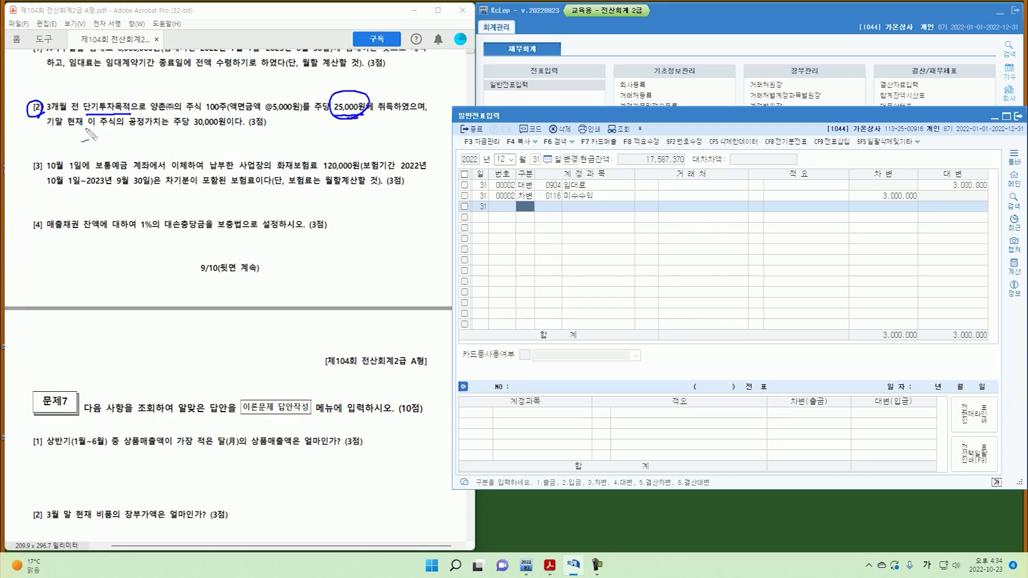
pyautogui.moveTo(193, 128)
pyautogui.mouseDown()
pyautogui.moveTo(225, 129)
pyautogui.moveTo(225, 150)
pyautogui.moveTo(281, 148)
pyautogui.moveTo(287, 136)
pyautogui.moveTo(310, 150)
pyautogui.moveTo(300, 150)
pyautogui.mouseUp()
pyautogui.moveTo(314, 141)
pyautogui.mouseDown()
pyautogui.moveTo(317, 153)
pyautogui.moveTo(408, 147)
pyautogui.moveTo(427, 130)
pyautogui.moveTo(433, 138)
pyautogui.mouseUp()
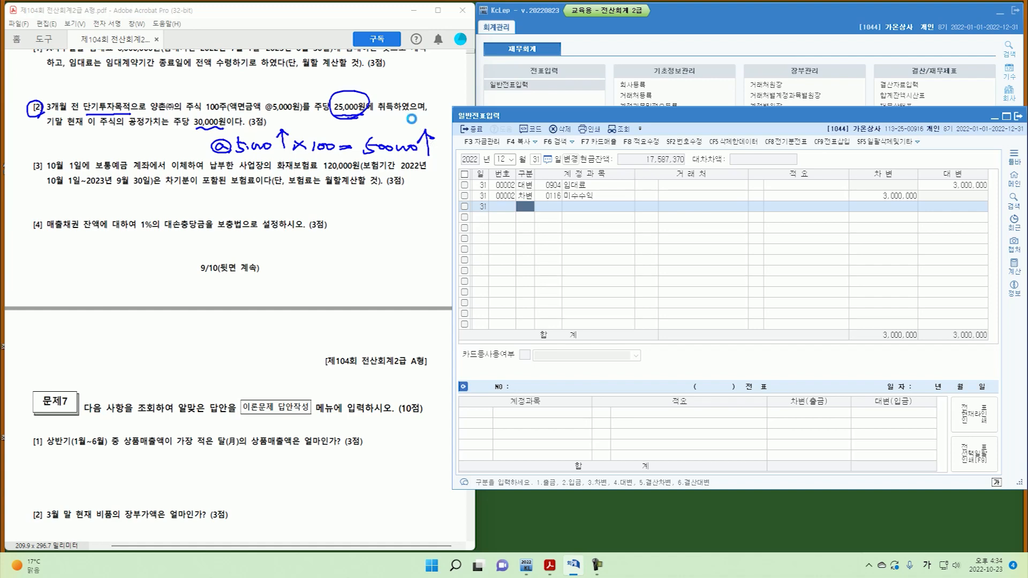
pyautogui.press('Escape')
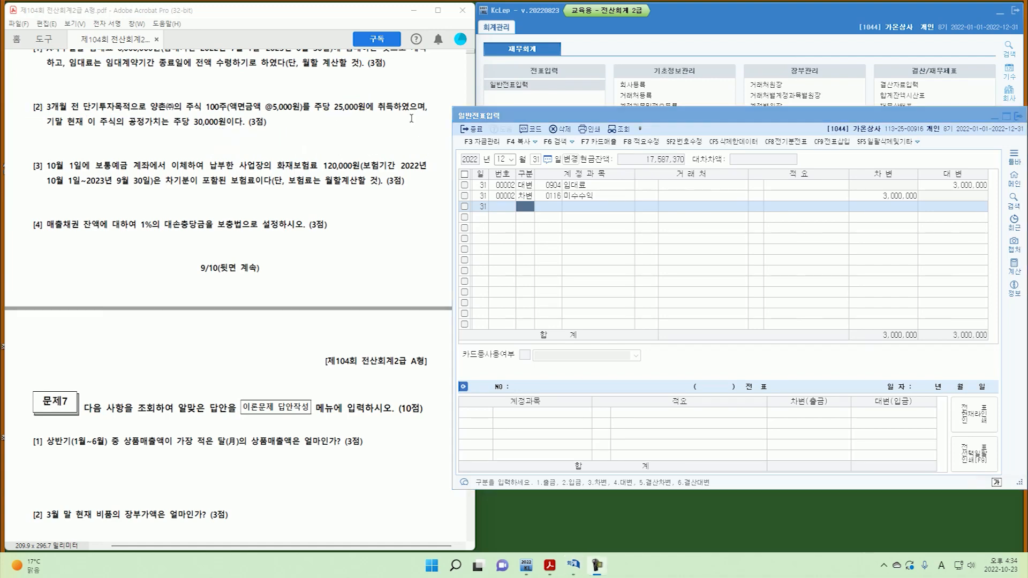
# Enter a 12/31 debit of 500,000 to 0107 단기매매증권.
pyautogui.click(535, 211)
pyautogui.write('3')
pyautogui.press('Return')
pyautogui.write('107')
pyautogui.press('Return')
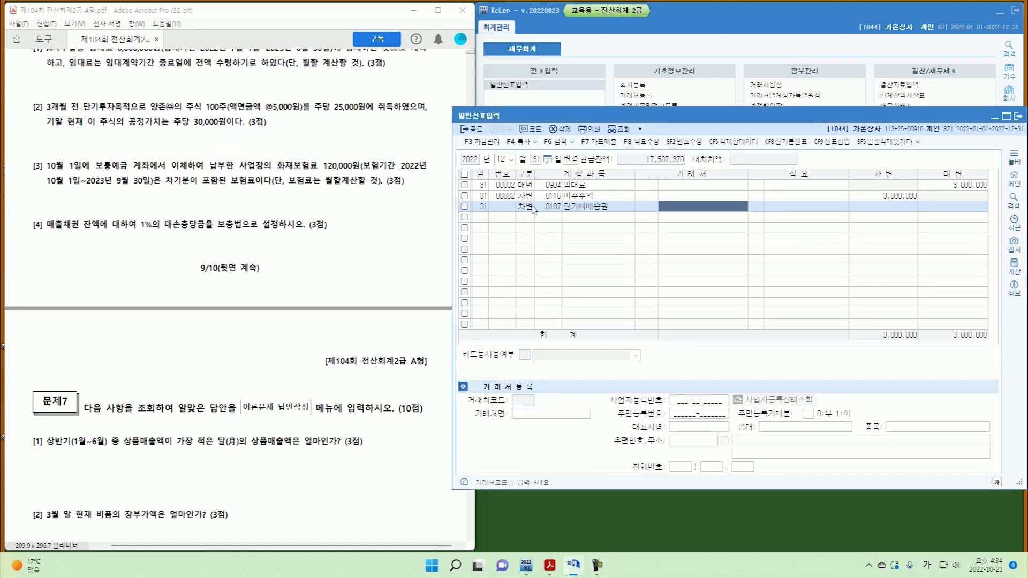
pyautogui.press('Return')
pyautogui.press('Return')
pyautogui.write('500,000')
pyautogui.press('Return')
# Add the credit line to 0905 단기매매증권평가이익, found by searching 단기매.
pyautogui.write('4')
pyautogui.press('Return')
pyautogui.write('담')
pyautogui.press('BackSpace')
pyautogui.write('단ㅁ')
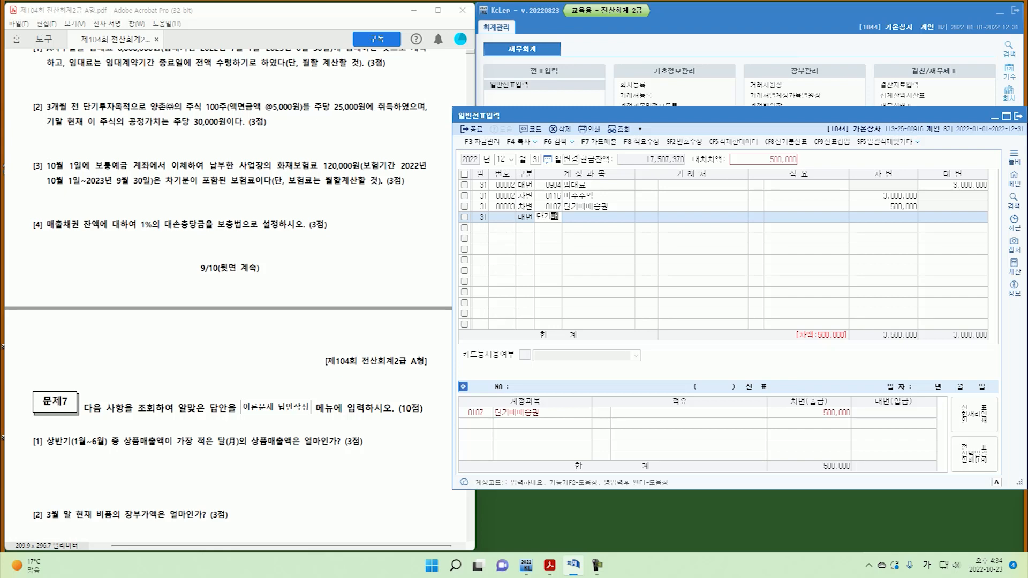
pyautogui.write('매')
pyautogui.press('Return')
pyautogui.press('Down')
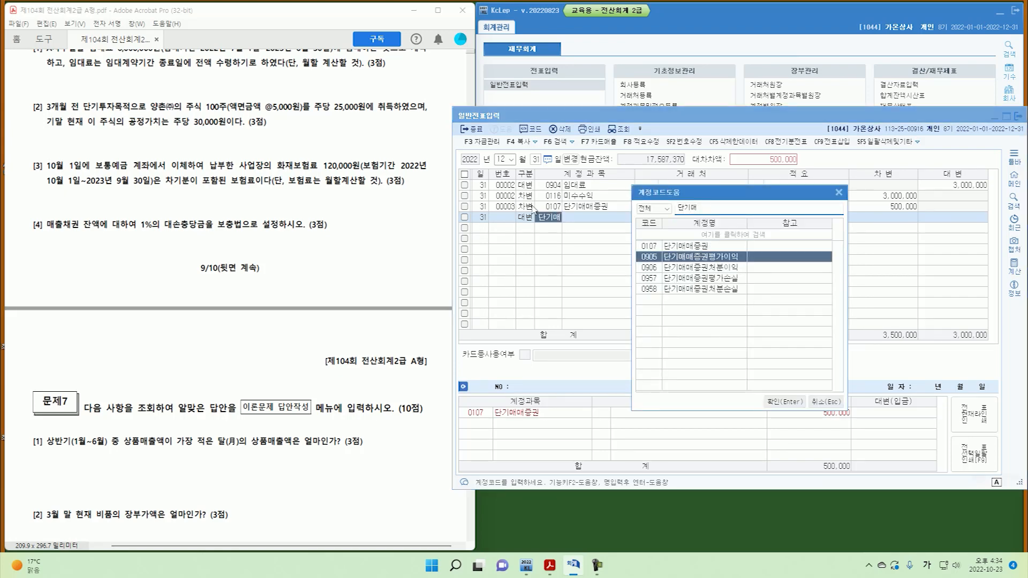
pyautogui.press('Return')
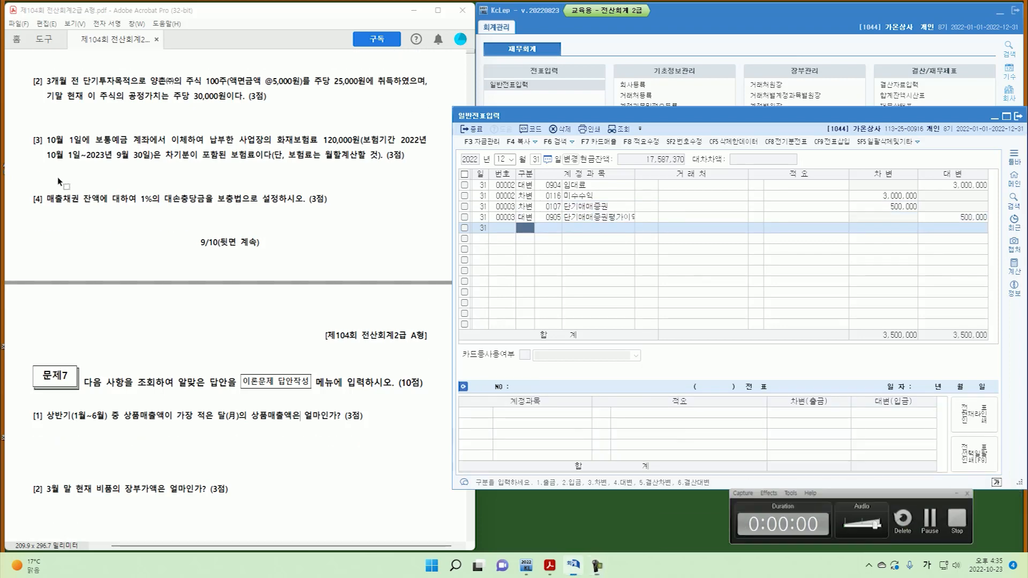
pyautogui.moveTo(42, 146)
pyautogui.mouseDown()
pyautogui.moveTo(29, 150)
pyautogui.moveTo(86, 145)
pyautogui.mouseUp()
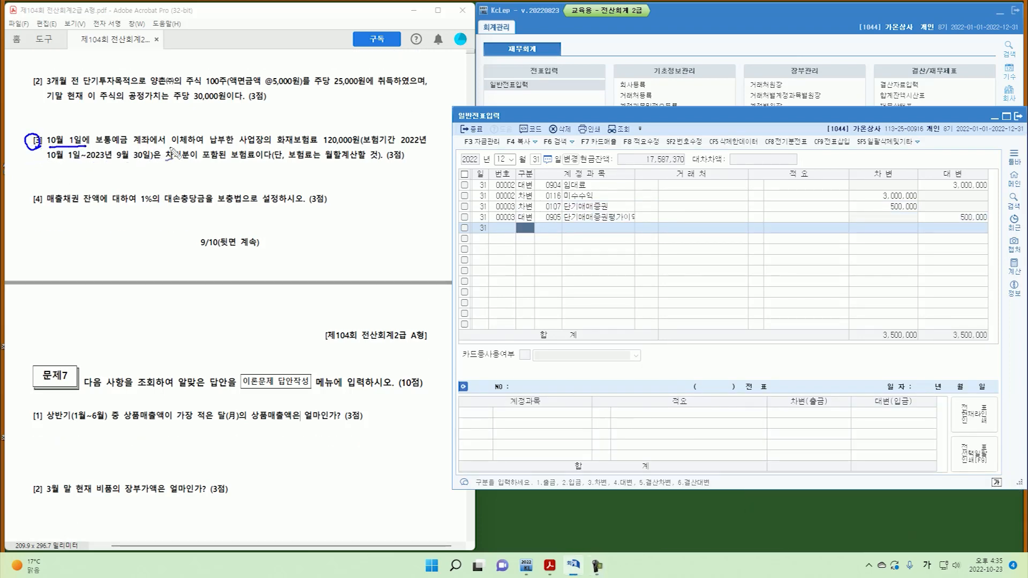
pyautogui.moveTo(278, 144)
pyautogui.mouseDown()
pyautogui.moveTo(359, 146)
pyautogui.moveTo(359, 172)
pyautogui.mouseUp()
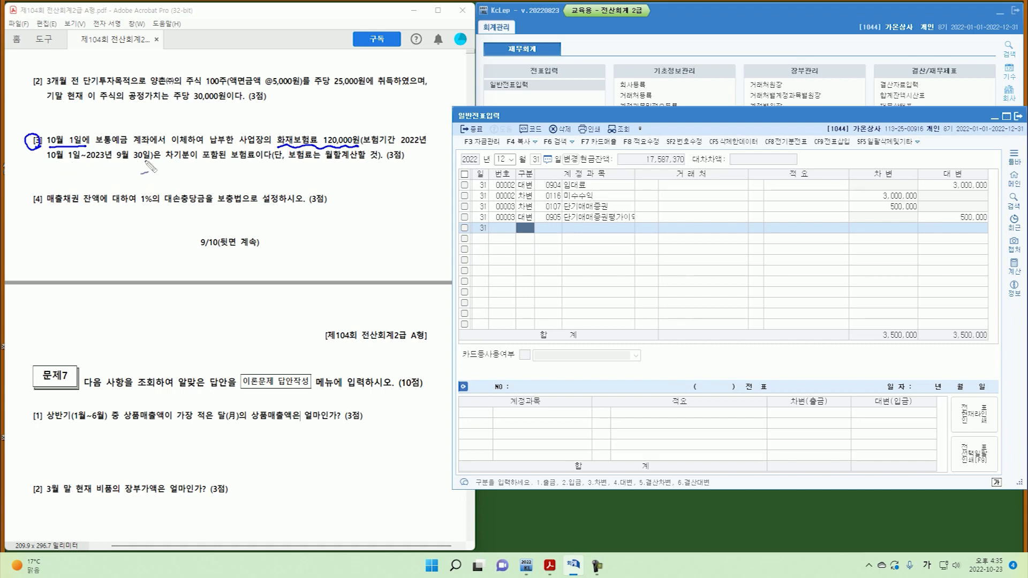
pyautogui.moveTo(88, 166)
pyautogui.mouseDown()
pyautogui.moveTo(139, 170)
pyautogui.moveTo(138, 192)
pyautogui.mouseUp()
pyautogui.moveTo(54, 184); pyautogui.dragTo(49, 189)
pyautogui.moveTo(61, 188); pyautogui.dragTo(69, 216)
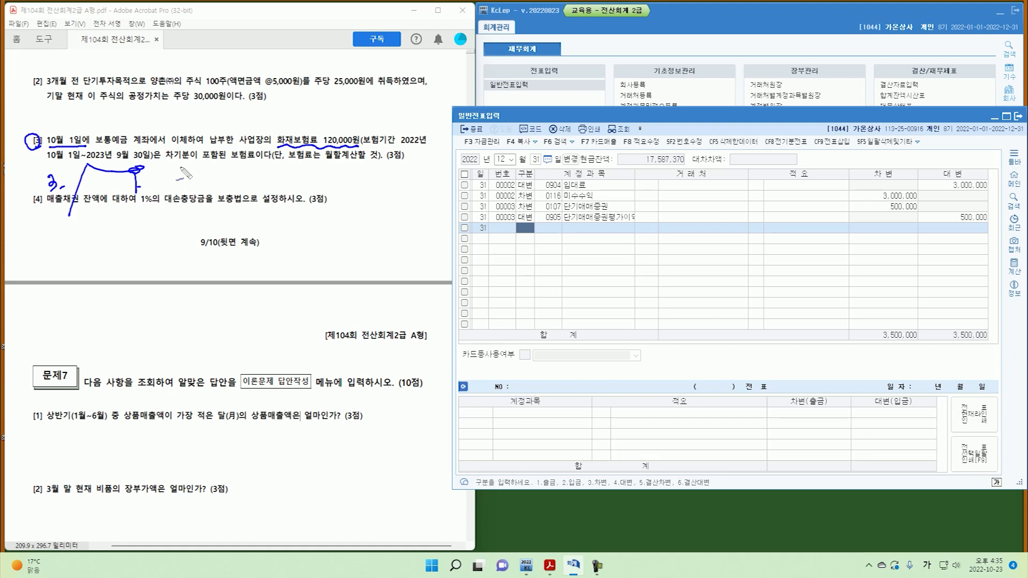
pyautogui.press('Escape')
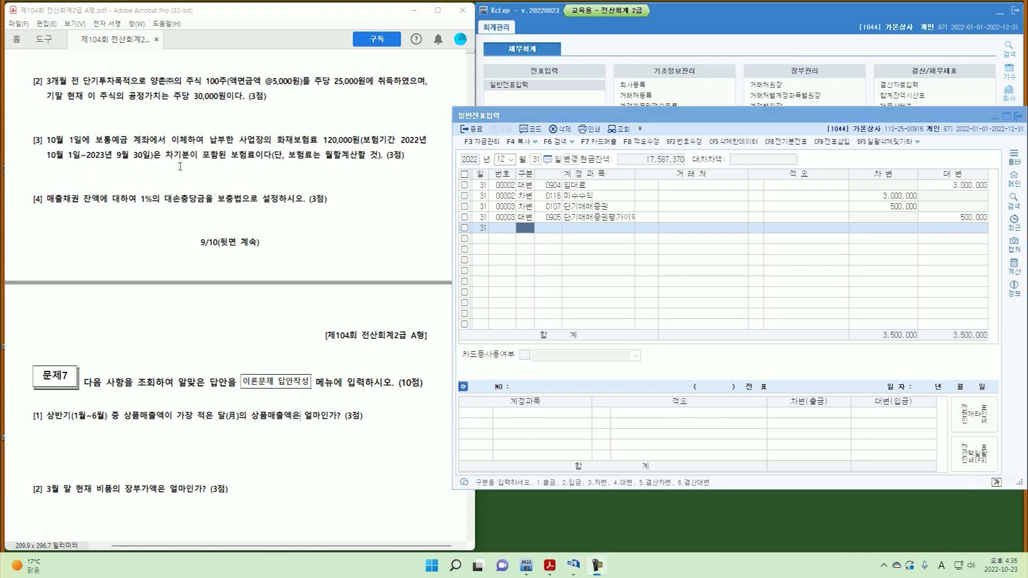
# Review the October 1 insurance payment voucher.
pyautogui.click(501, 158)
pyautogui.write('101')
pyautogui.press('Return')
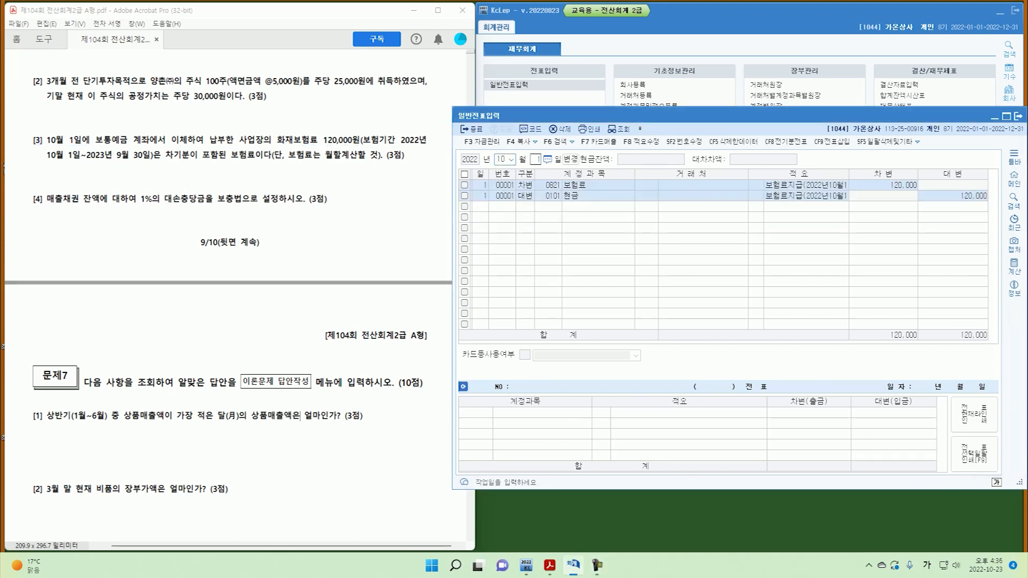
pyautogui.press('Up')
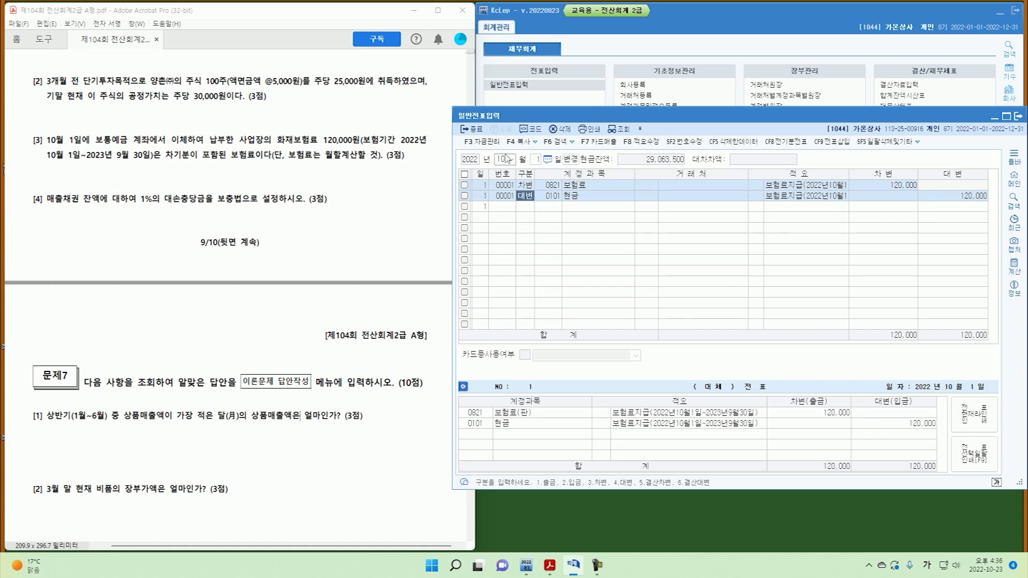
# Back on 12/31, credit 0821 보험료 for 90,000.
pyautogui.click(507, 159)
pyautogui.write('123')
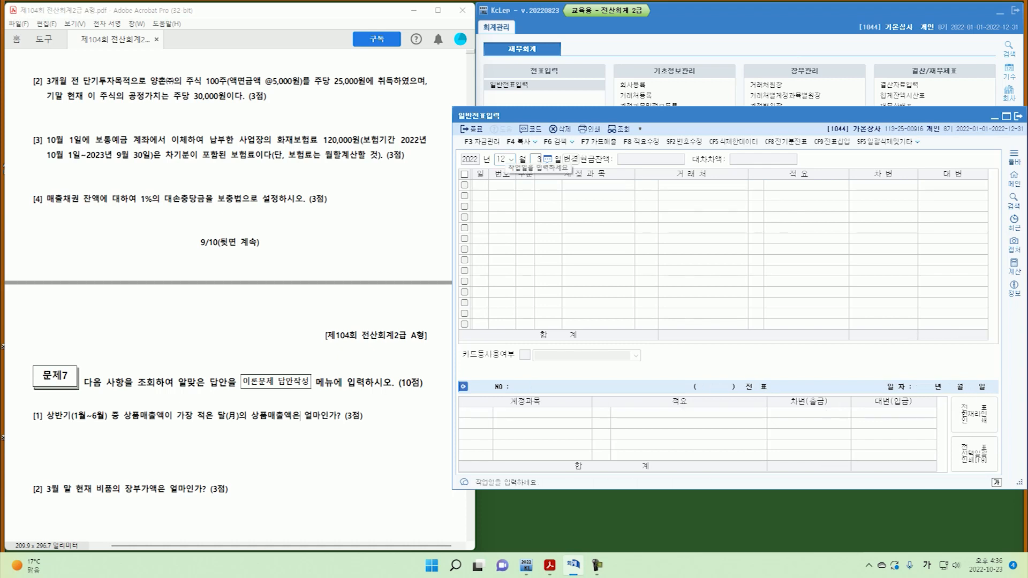
pyautogui.write('1')
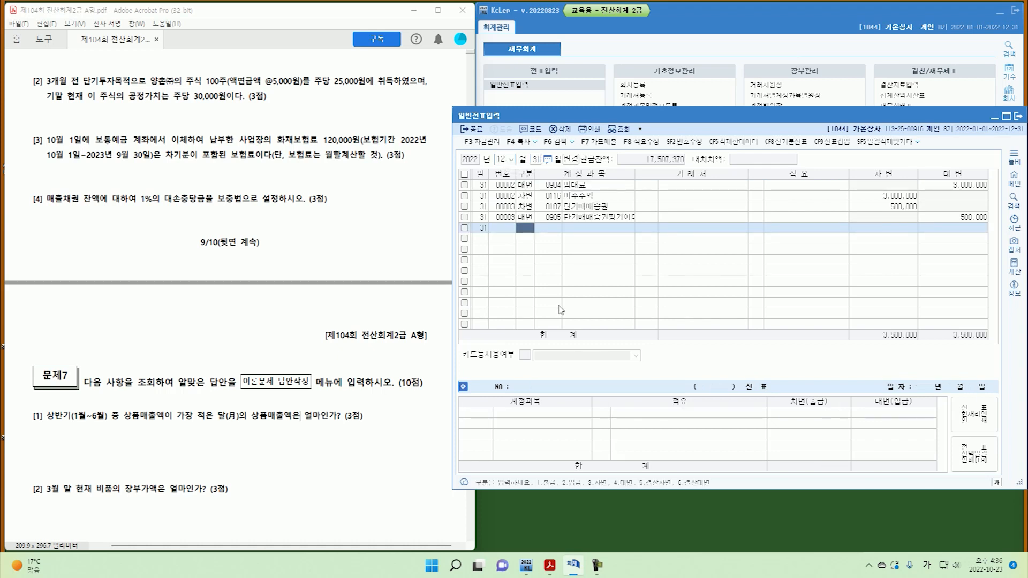
pyautogui.write('4')
pyautogui.press('Return')
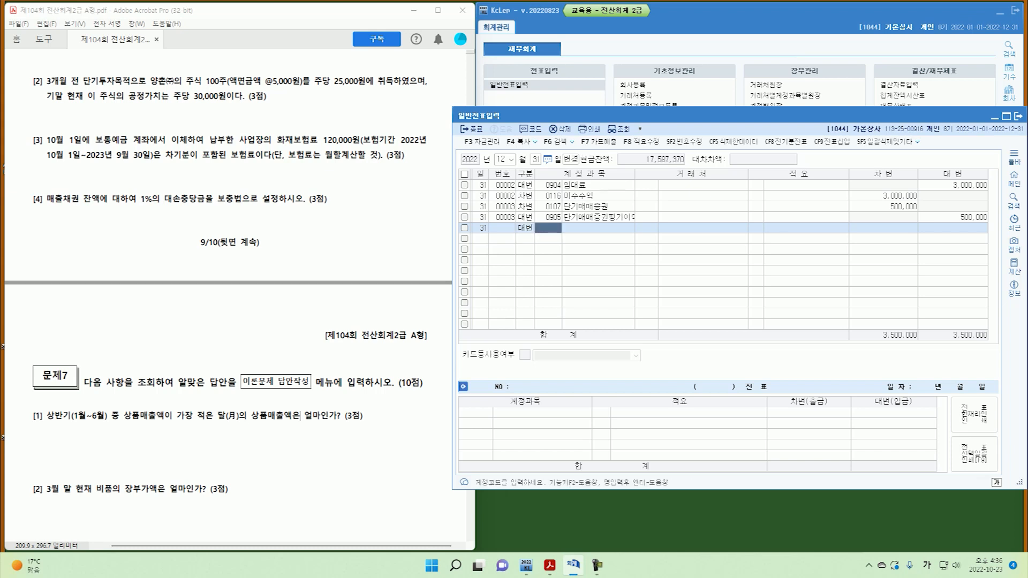
pyautogui.write('821')
pyautogui.press('Return')
pyautogui.press('Return')
pyautogui.press('Return')
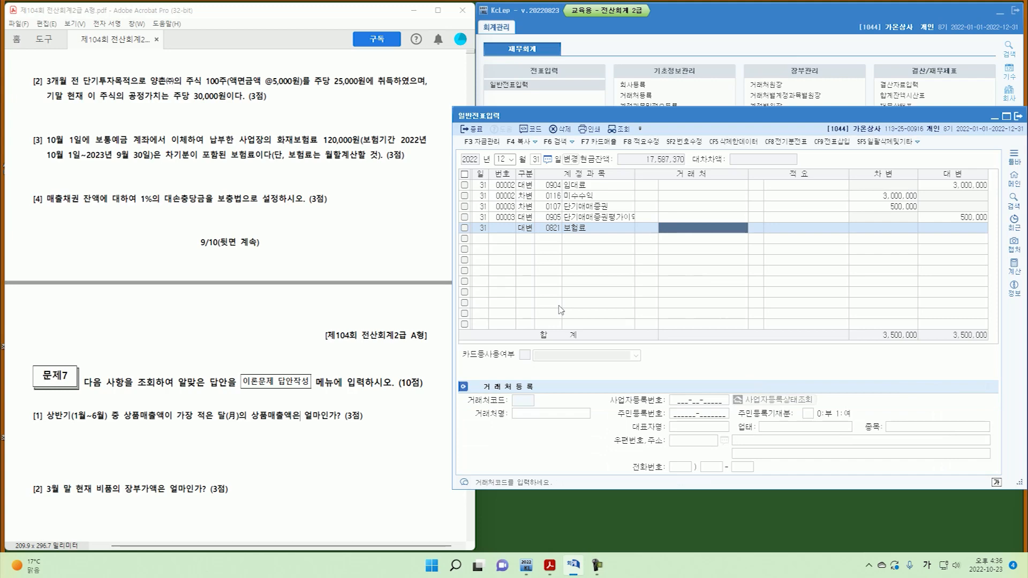
pyautogui.write('9')
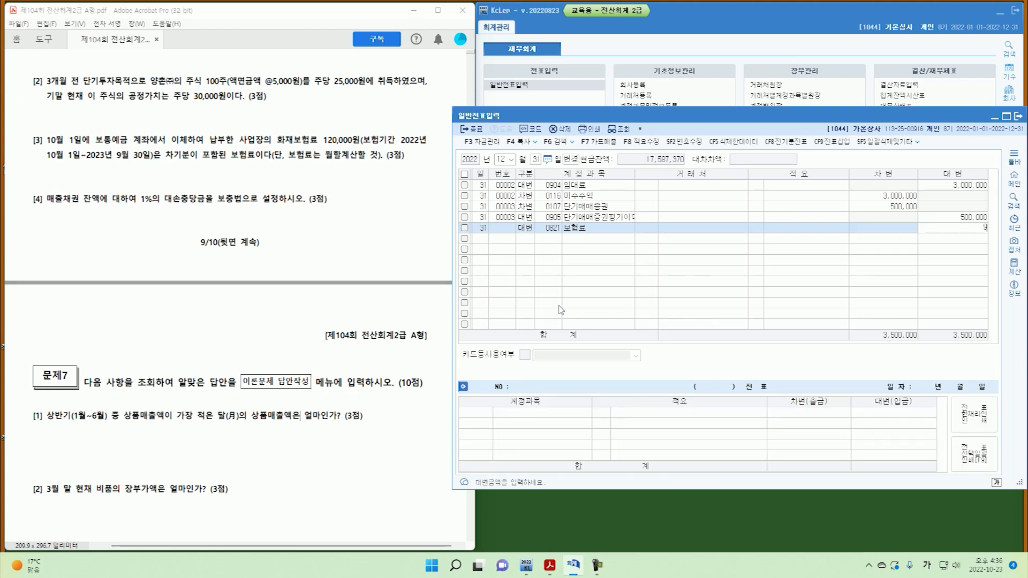
pyautogui.write('0,000')
pyautogui.press('Return')
# Add the debit line to 0133 선급비용, found by searching 선급.
pyautogui.write('3')
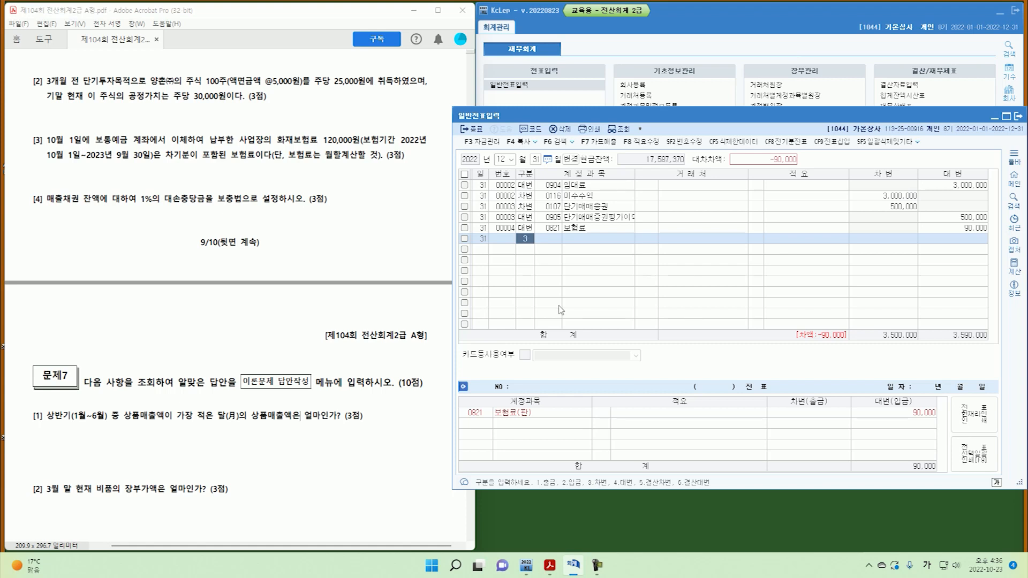
pyautogui.press('Return')
pyautogui.write('ㅅㅓㄴㄱ')
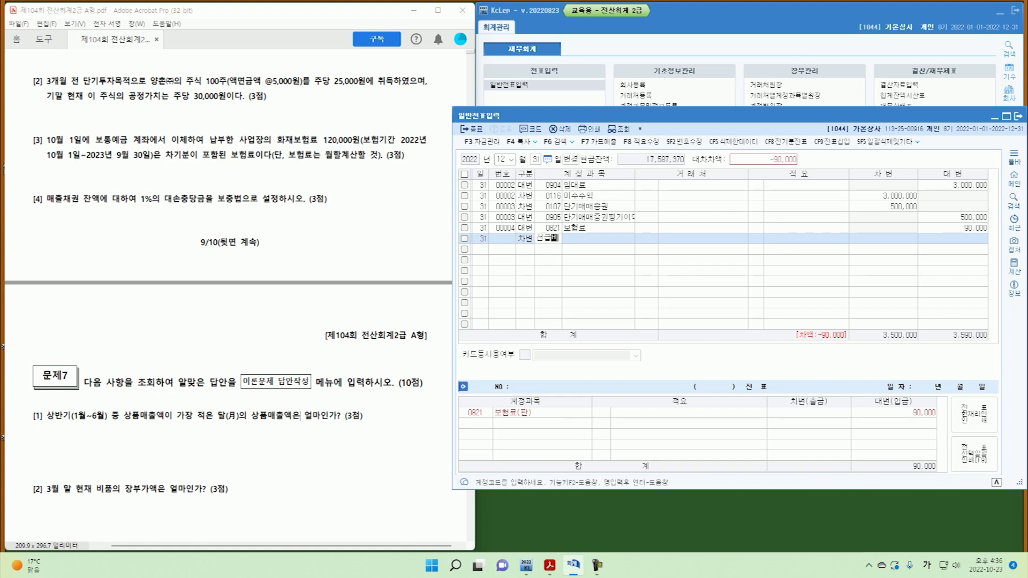
pyautogui.press('Return')
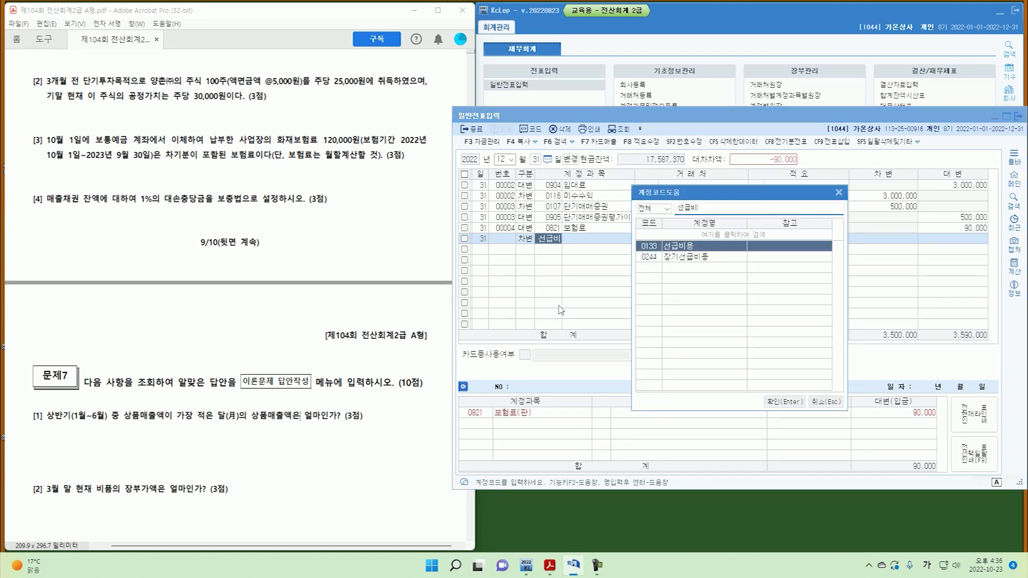
pyautogui.press('Return')
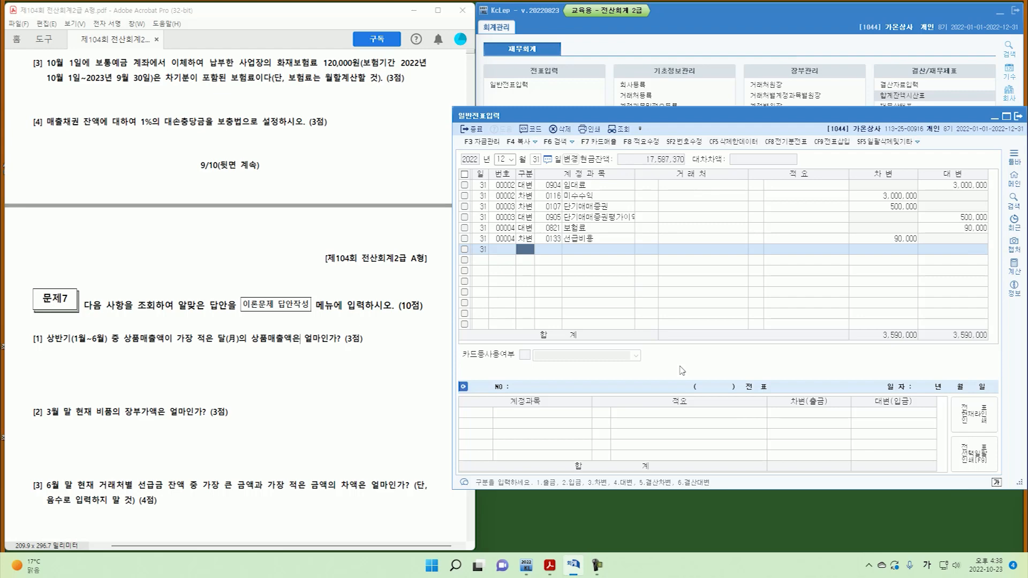
# Mark question [4]'s 매출채권 잔액 and 1% allowance rate on the exam PDF.
pyautogui.moveTo(43, 115)
pyautogui.mouseDown()
pyautogui.moveTo(41, 129)
pyautogui.moveTo(95, 129)
pyautogui.mouseUp()
pyautogui.moveTo(154, 115)
pyautogui.mouseDown()
pyautogui.moveTo(137, 128)
pyautogui.moveTo(243, 122)
pyautogui.mouseUp()
pyautogui.hotkey('ctrl', 'z')
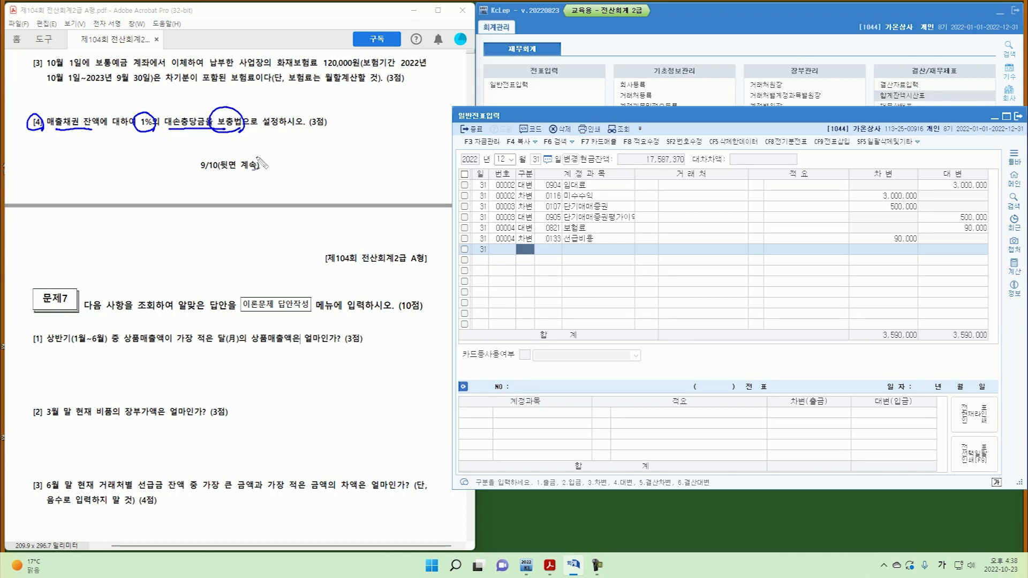
pyautogui.press('Escape')
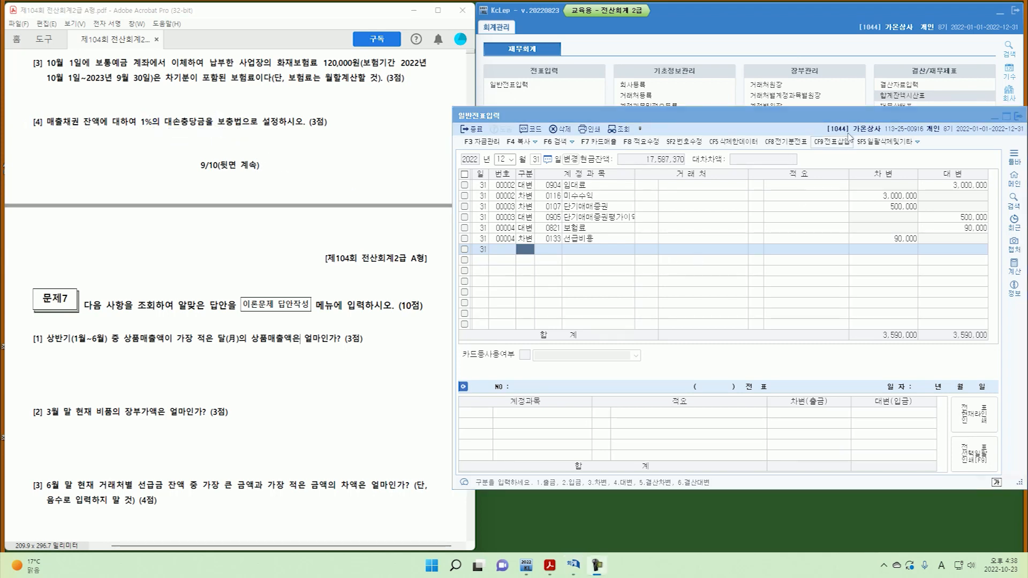
# Open the 합계잔액시산표 to 12/31 and highlight the 외상매출금 and 받을어음 balances.
pyautogui.click(912, 100)
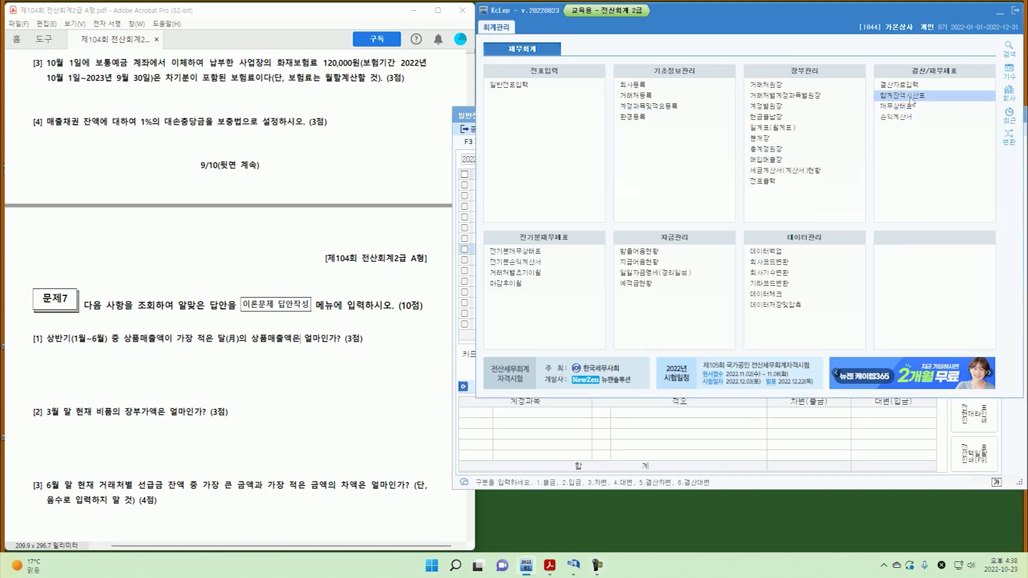
pyautogui.click(912, 96)
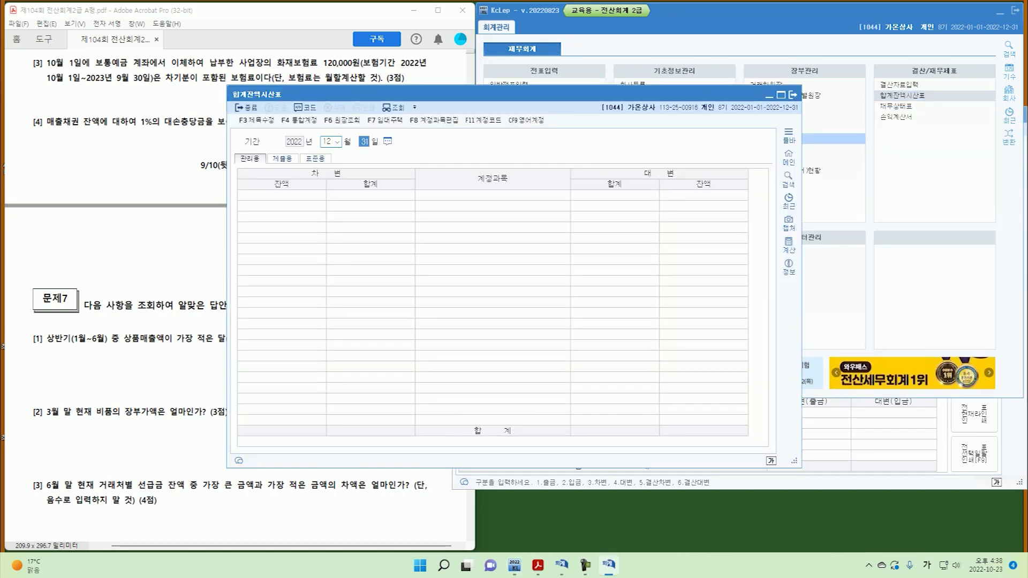
pyautogui.press('Return')
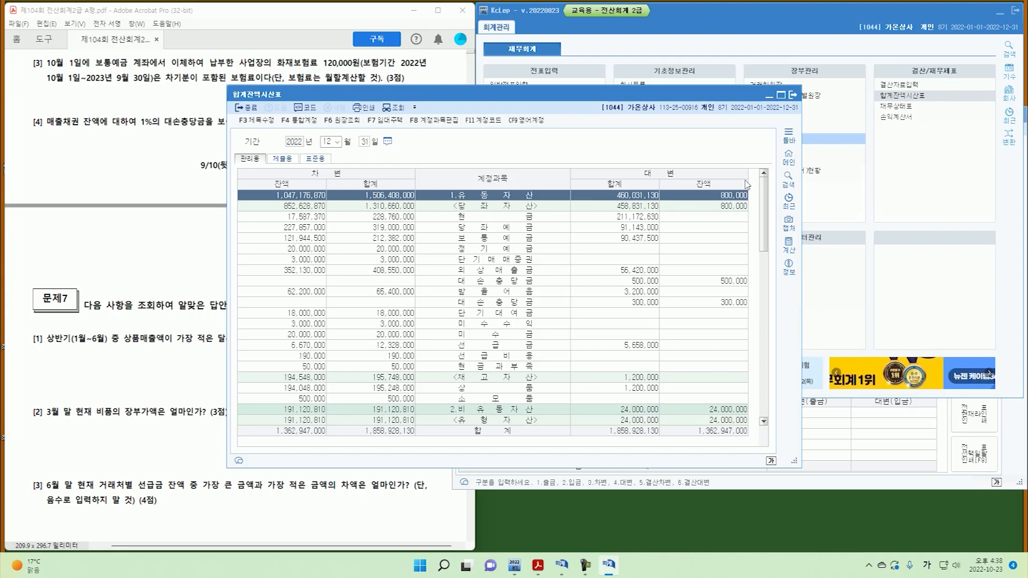
pyautogui.moveTo(281, 278); pyautogui.dragTo(330, 276)
pyautogui.moveTo(282, 301)
pyautogui.mouseDown()
pyautogui.moveTo(343, 303)
pyautogui.moveTo(349, 282)
pyautogui.moveTo(351, 293)
pyautogui.moveTo(375, 294)
pyautogui.mouseUp()
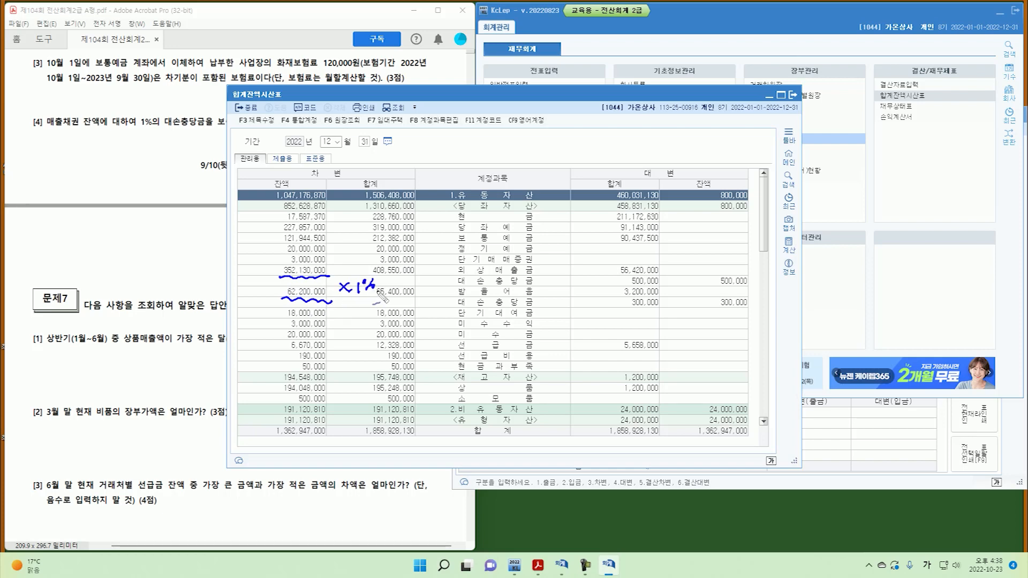
pyautogui.moveTo(702, 303)
pyautogui.mouseDown()
pyautogui.moveTo(769, 282)
pyautogui.moveTo(776, 304)
pyautogui.mouseUp()
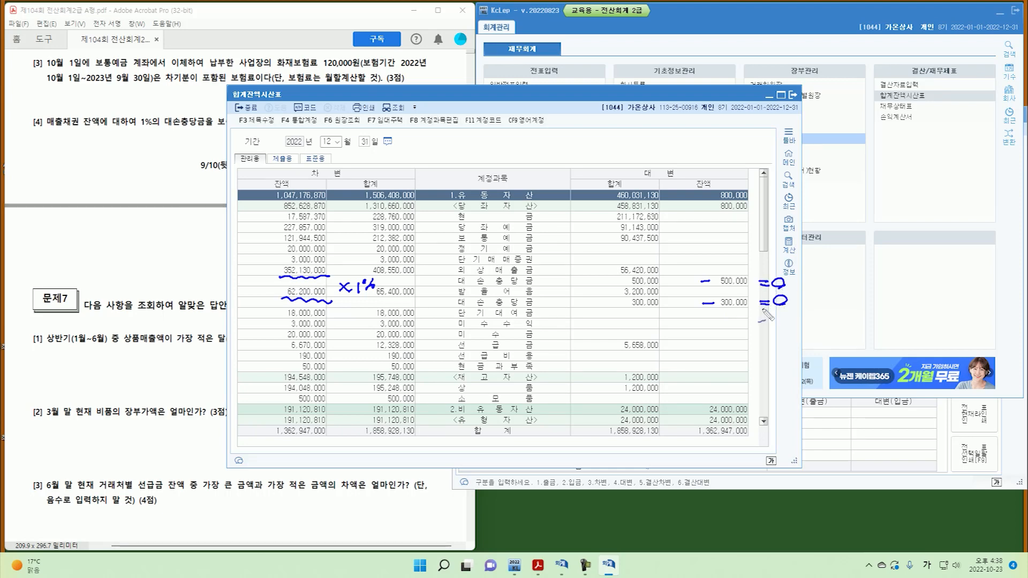
pyautogui.press('Escape')
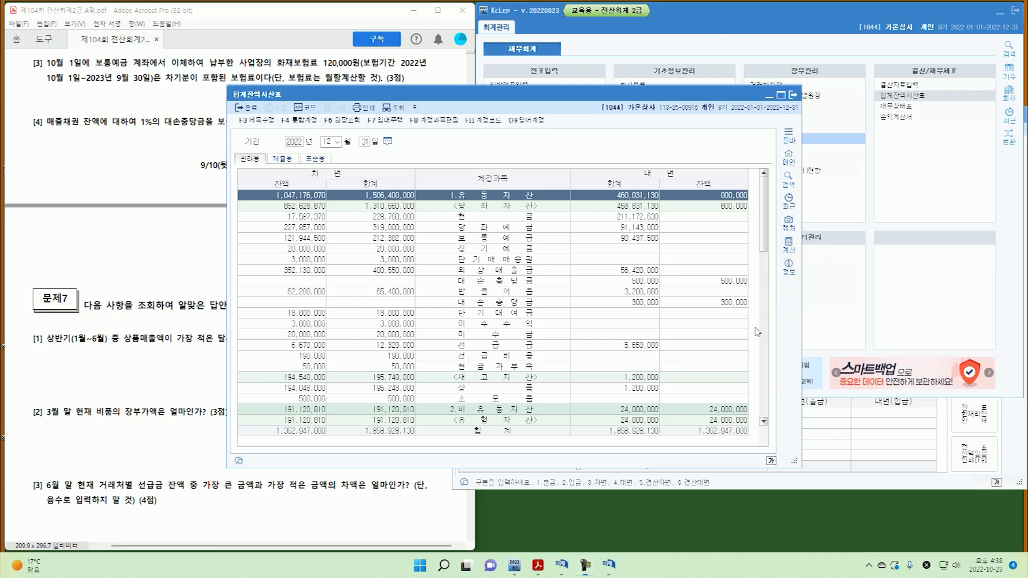
# Credit 0109 대손충당금 3,021,300 and 0111 대손충당금 322,000 on December 31.
pyautogui.click(793, 95)
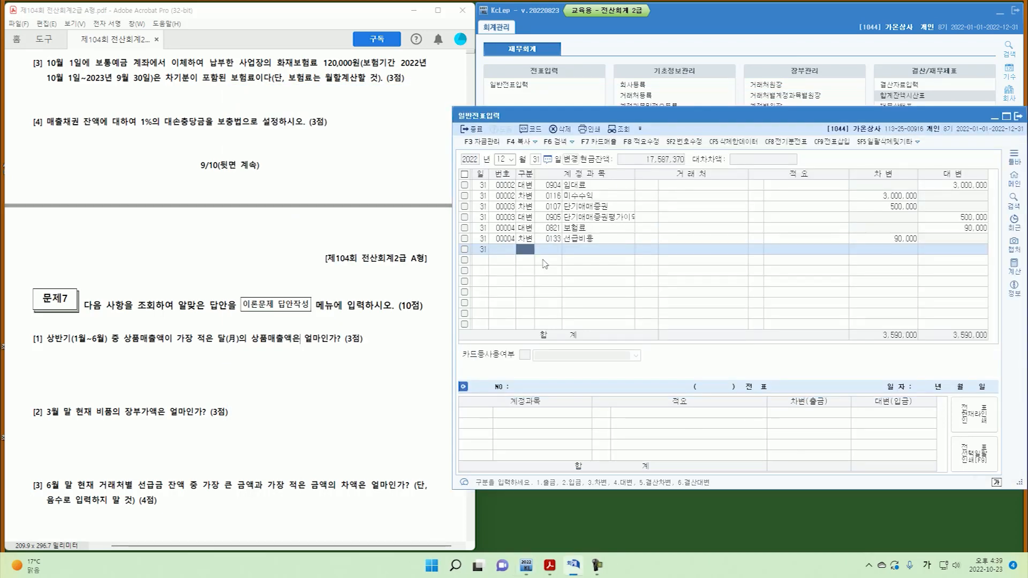
pyautogui.write('4')
pyautogui.write('10')
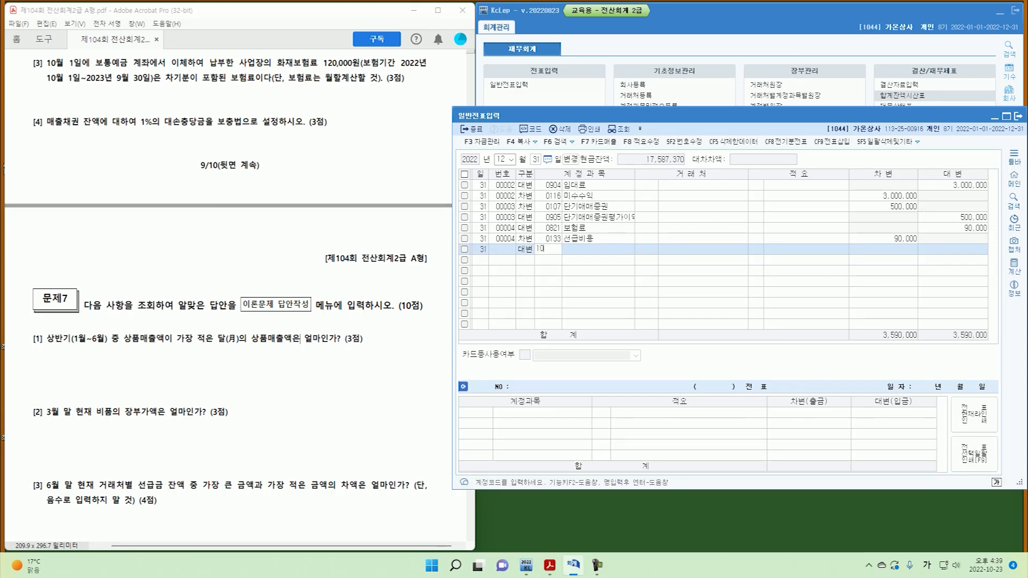
pyautogui.write('8')
pyautogui.write('109')
pyautogui.press('Return')
pyautogui.press('Return')
pyautogui.press('Return')
pyautogui.press('Return')
pyautogui.press('Return')
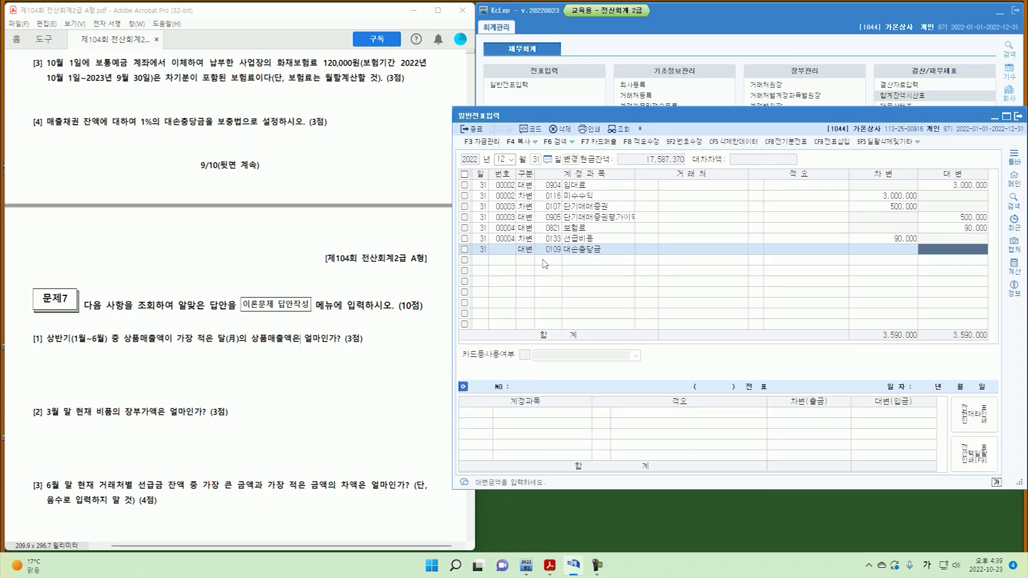
pyautogui.write('3')
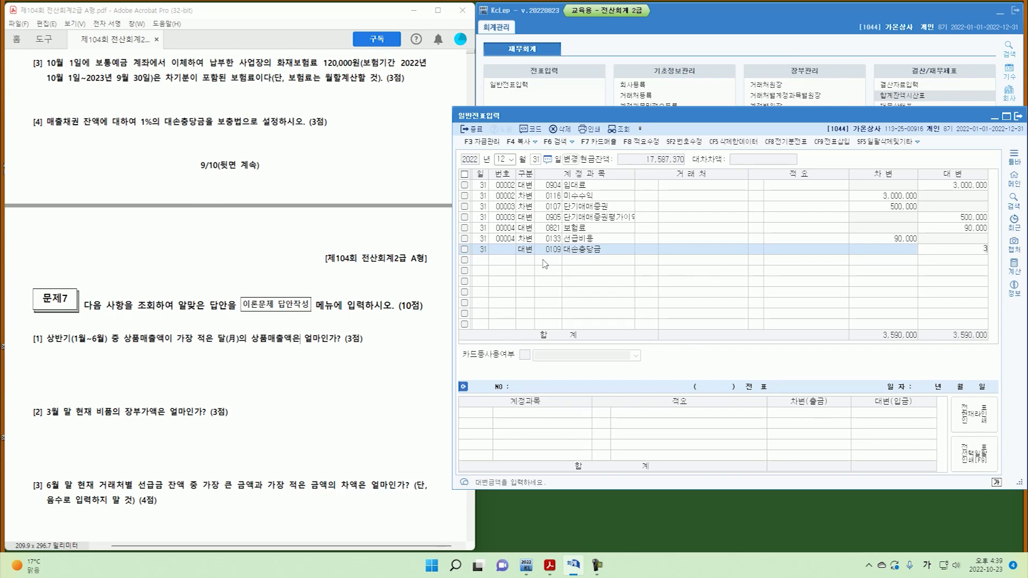
pyautogui.write(',021,300')
pyautogui.press('Return')
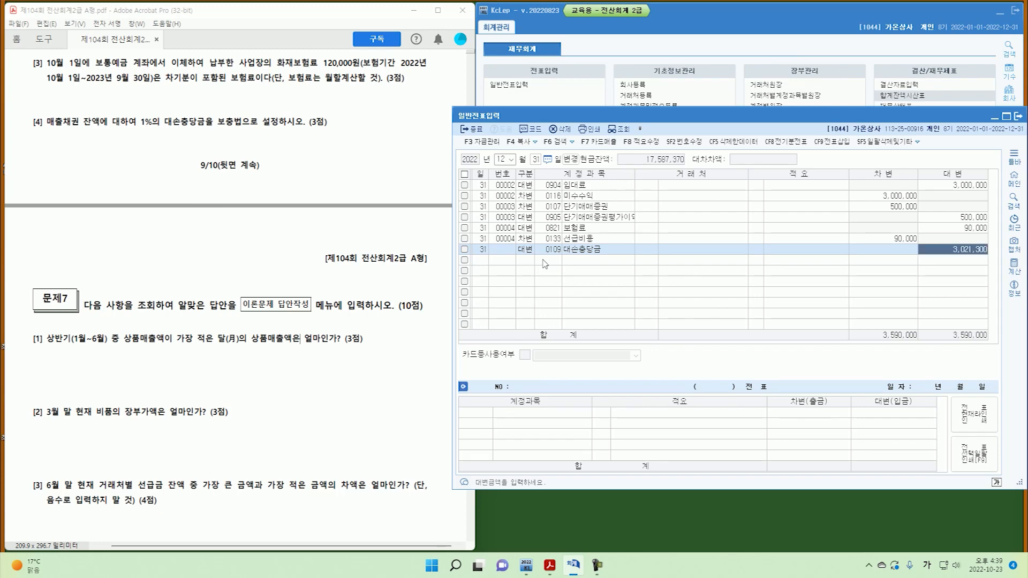
pyautogui.write('4111')
pyautogui.press('Return')
pyautogui.press('Return')
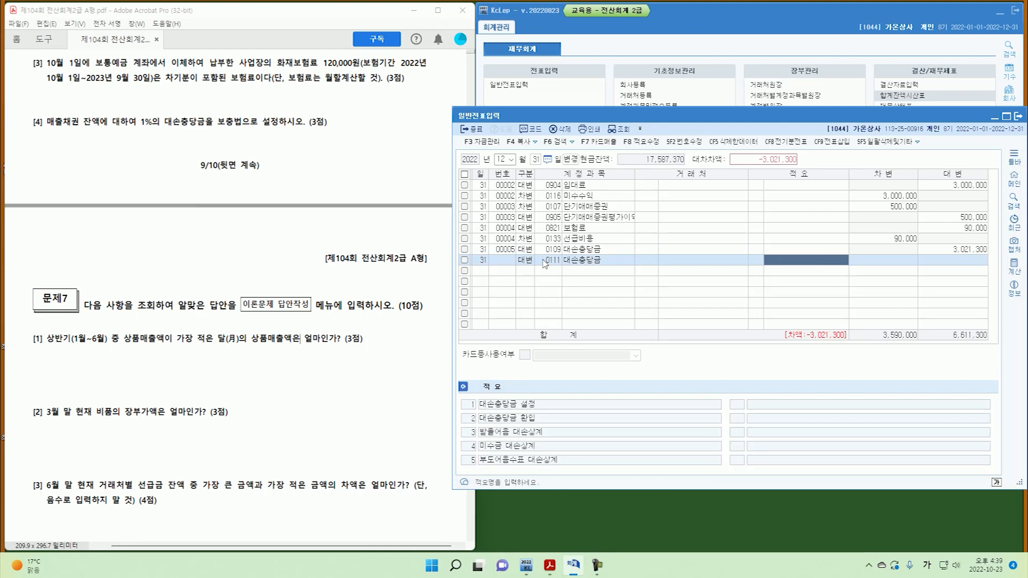
pyautogui.write('322,000')
pyautogui.press('Return')
pyautogui.write('3')
# Debit 0835 대손상각비 for the 3,343,300 total.
pyautogui.press('Return')
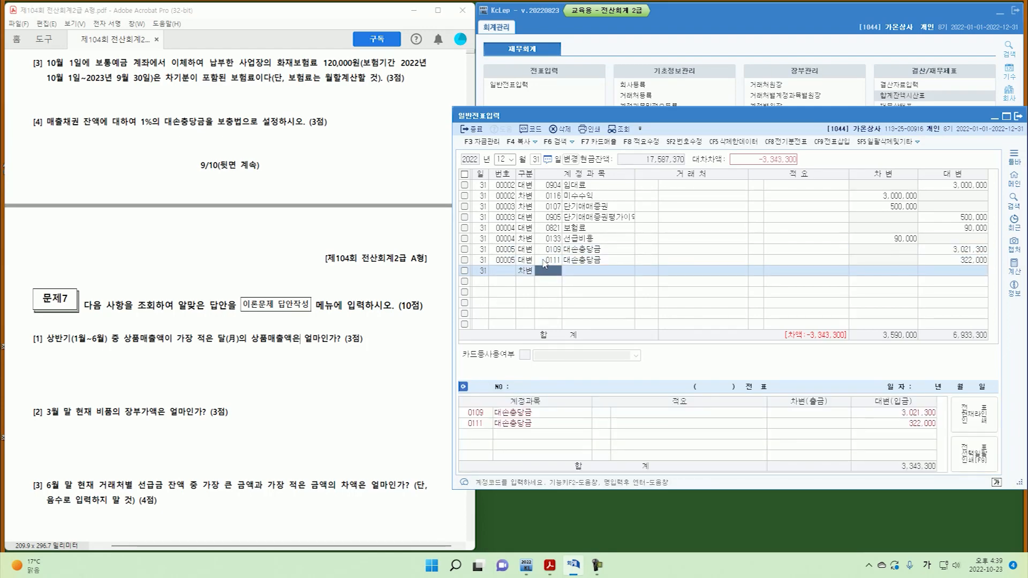
pyautogui.write('835')
pyautogui.press('Return')
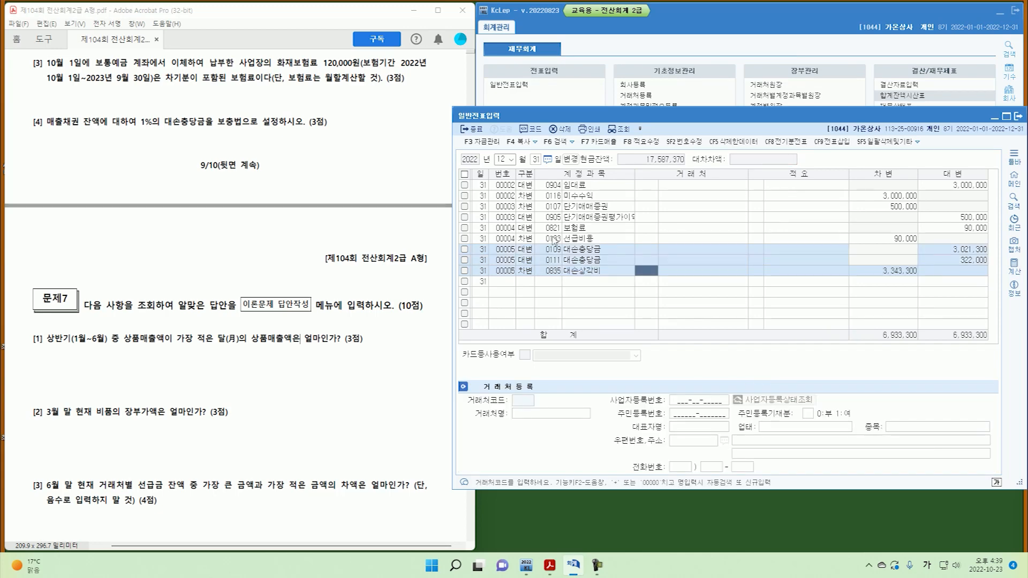
pyautogui.click(922, 96)
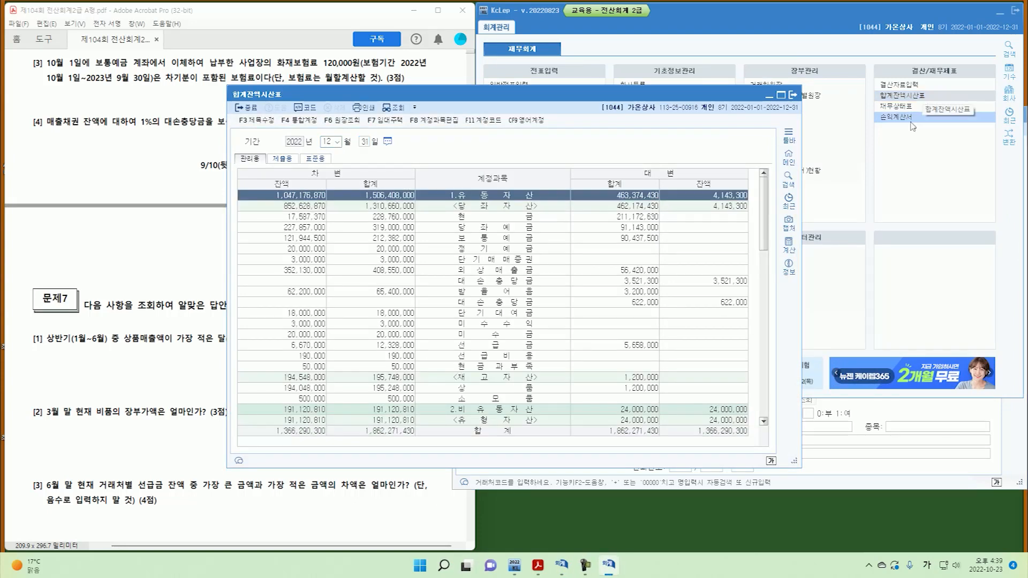
pyautogui.click(311, 272)
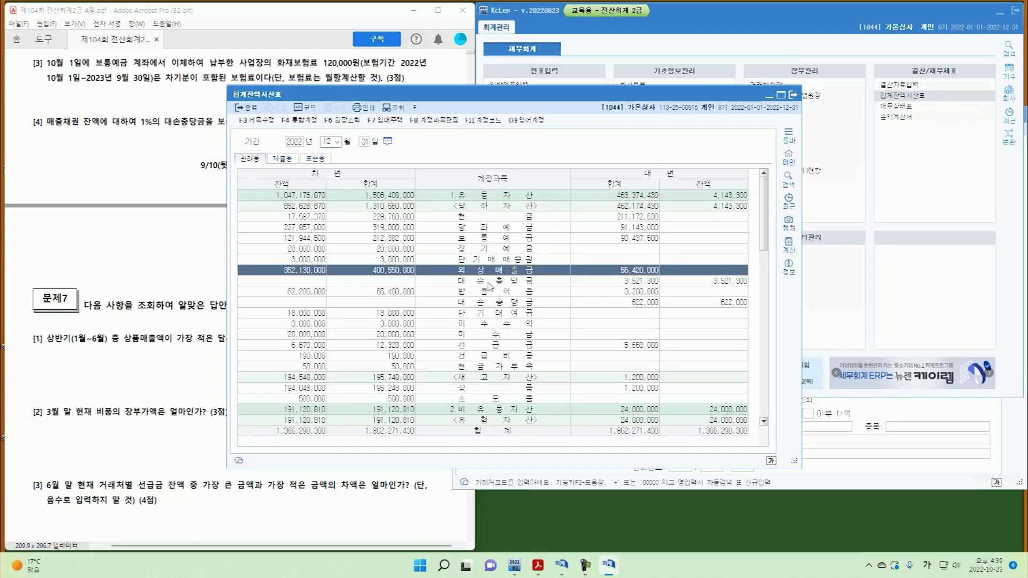
pyautogui.click(713, 284)
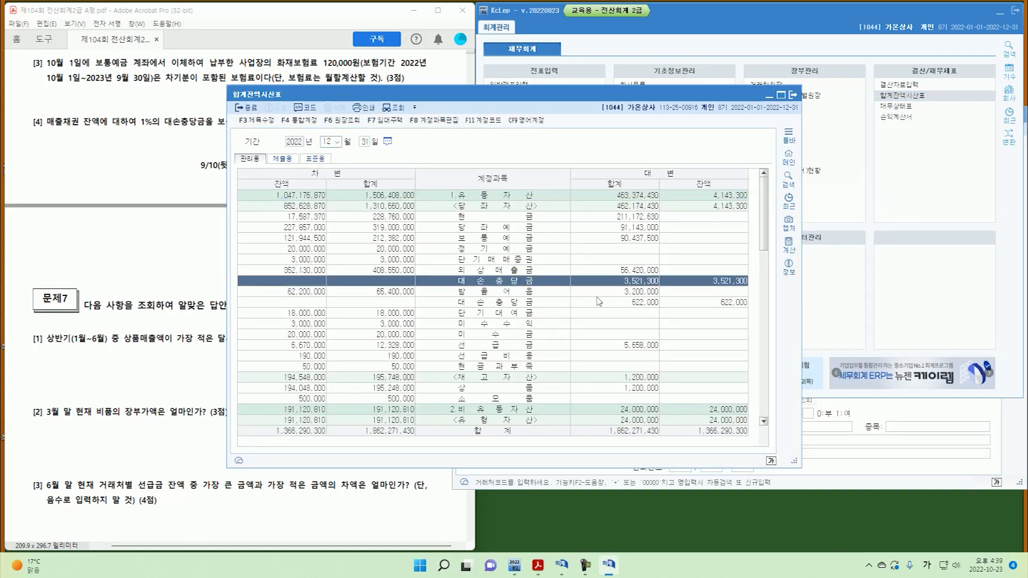
pyautogui.click(312, 292)
pyautogui.click(728, 303)
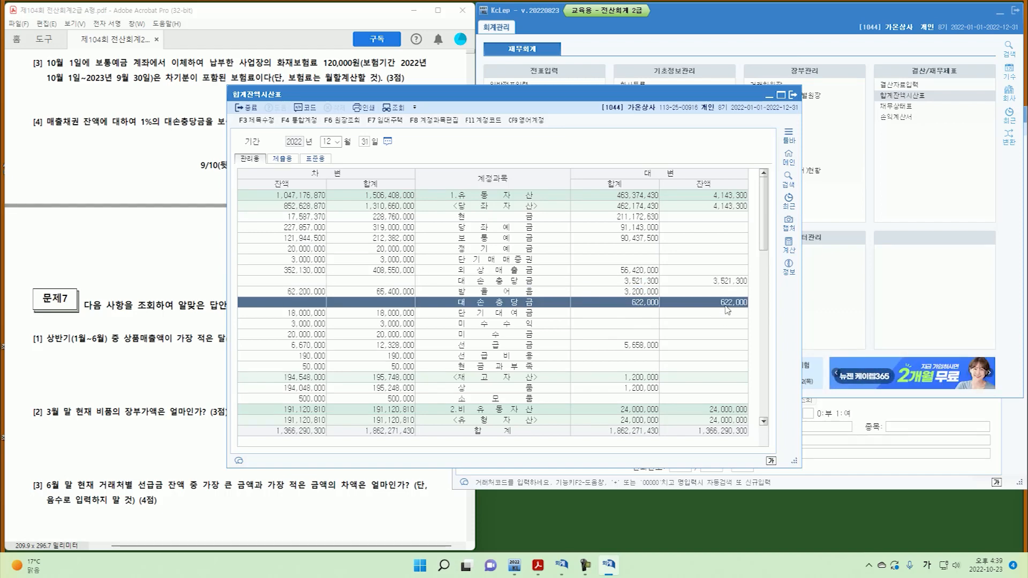
pyautogui.click(793, 94)
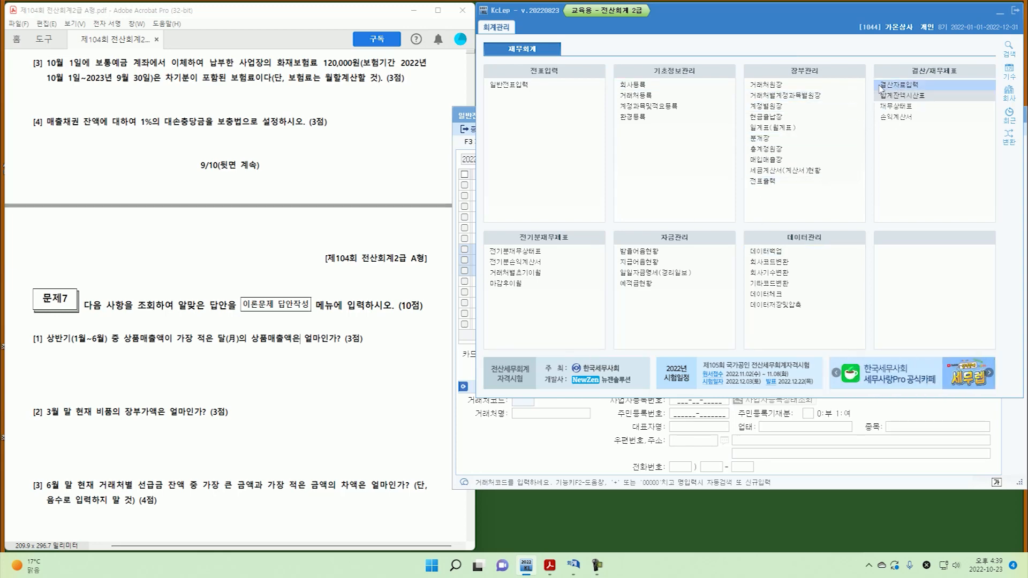
# Open 결산자료입력 for months 01–12 and show the 1% 대손상각 calculation for 외상매출금 and 받을어음.
pyautogui.click(899, 84)
pyautogui.write('1')
pyautogui.press('Return')
pyautogui.write('12')
pyautogui.press('Return')
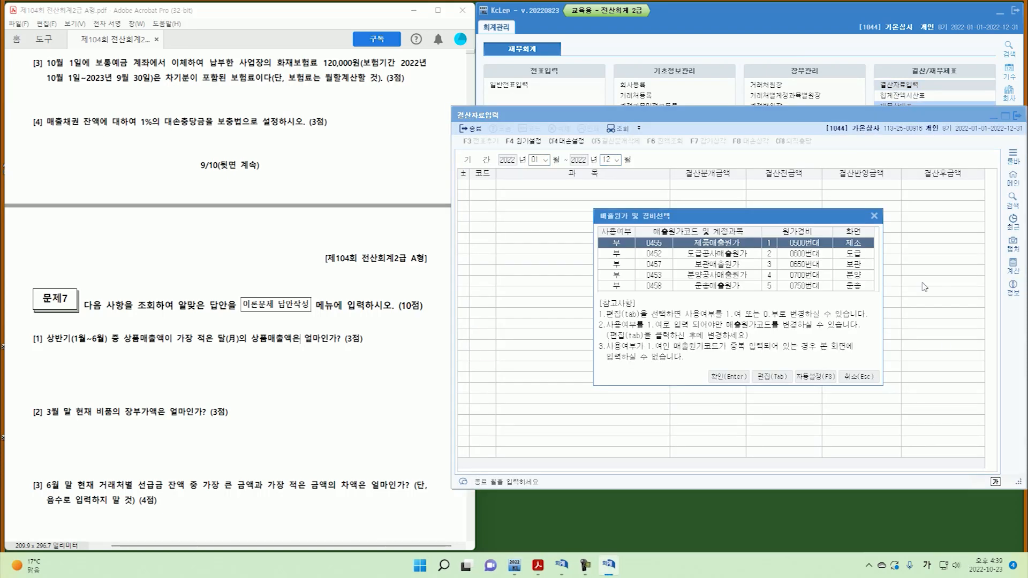
pyautogui.click(728, 377)
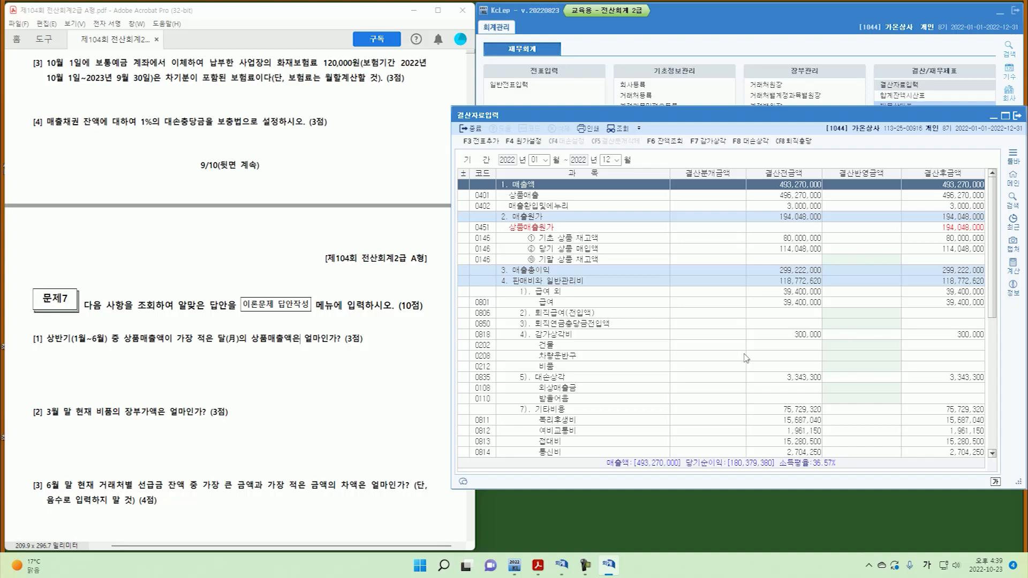
pyautogui.scroll(-3, 746, 358)
pyautogui.click(829, 292)
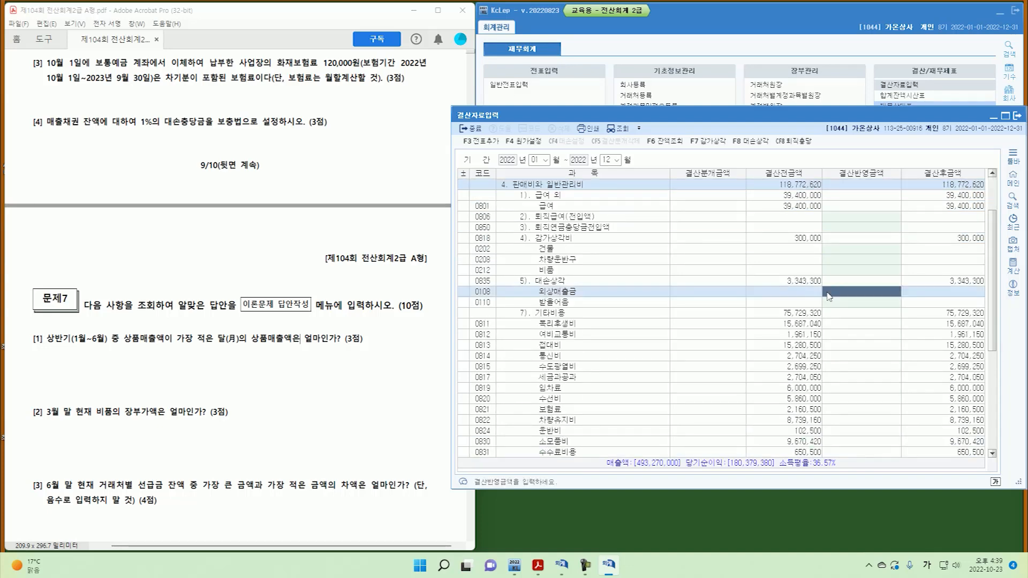
pyautogui.click(750, 142)
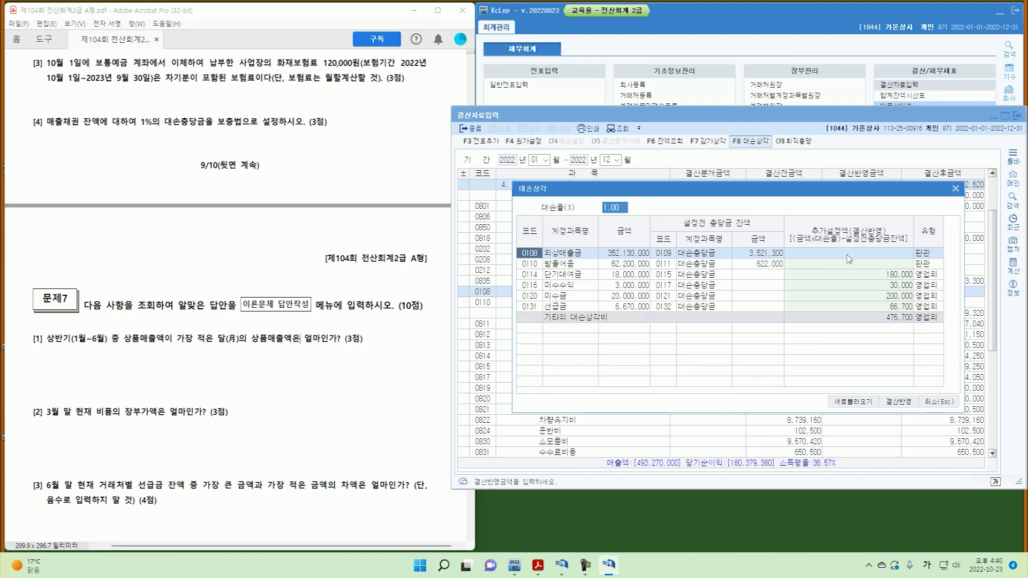
# Close the bad-debt calculation without applying it and return to the general voucher entries.
pyautogui.click(940, 402)
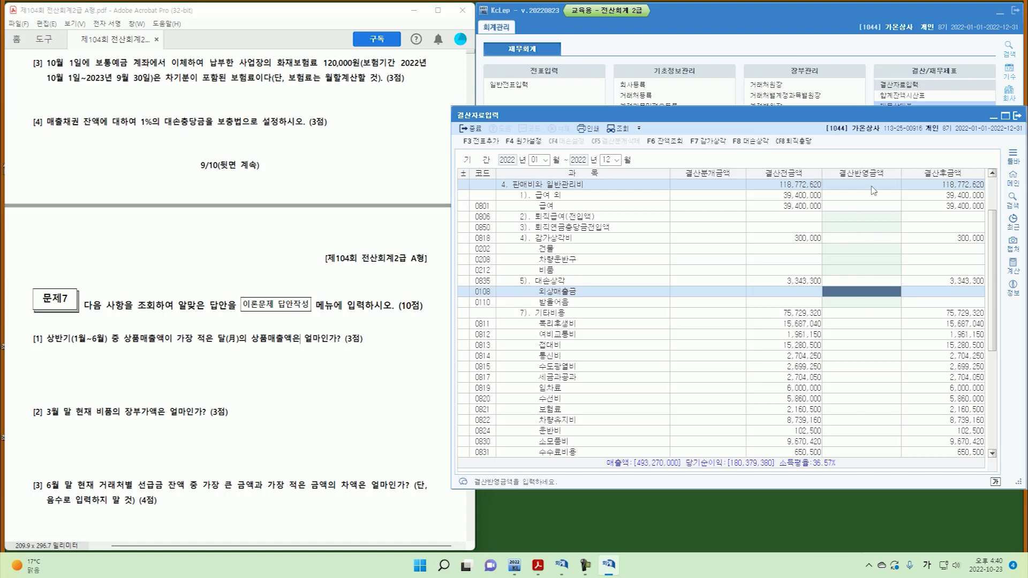
pyautogui.click(1018, 122)
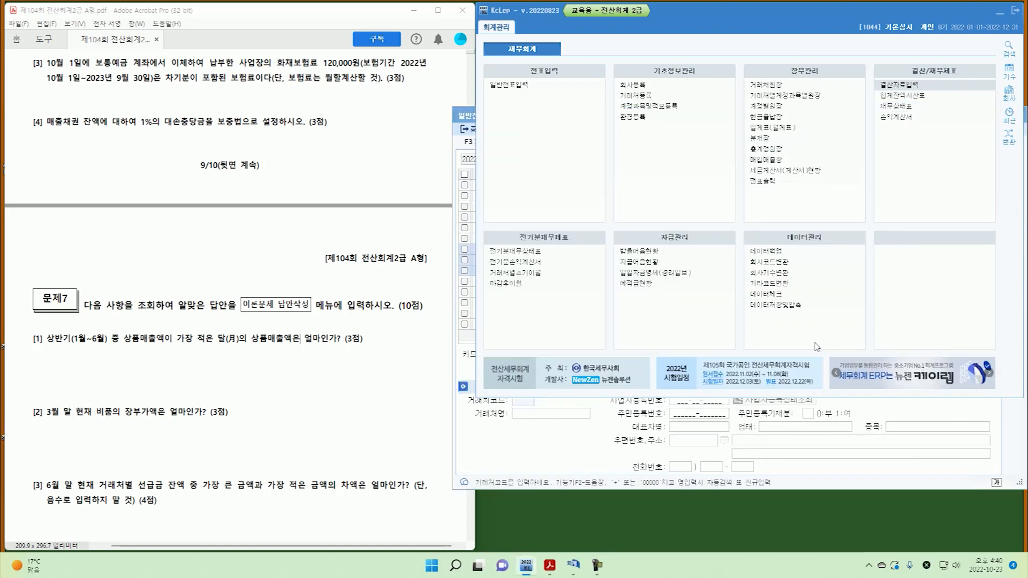
pyautogui.click(589, 454)
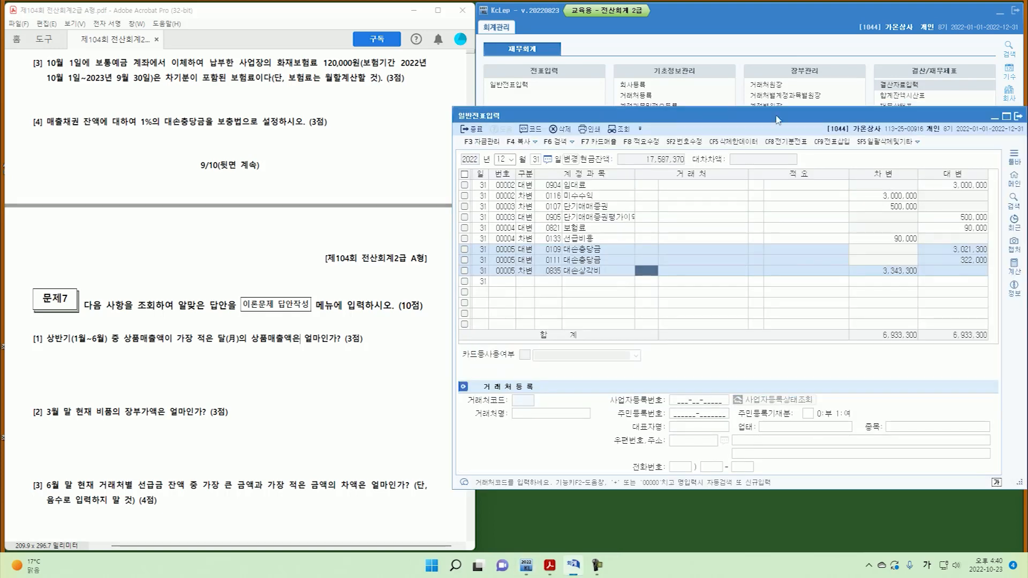
# Compare 외상매출금 and 받을어음 balances and allowances in the trial balance at 12/31 and 12/30.
pyautogui.click(910, 97)
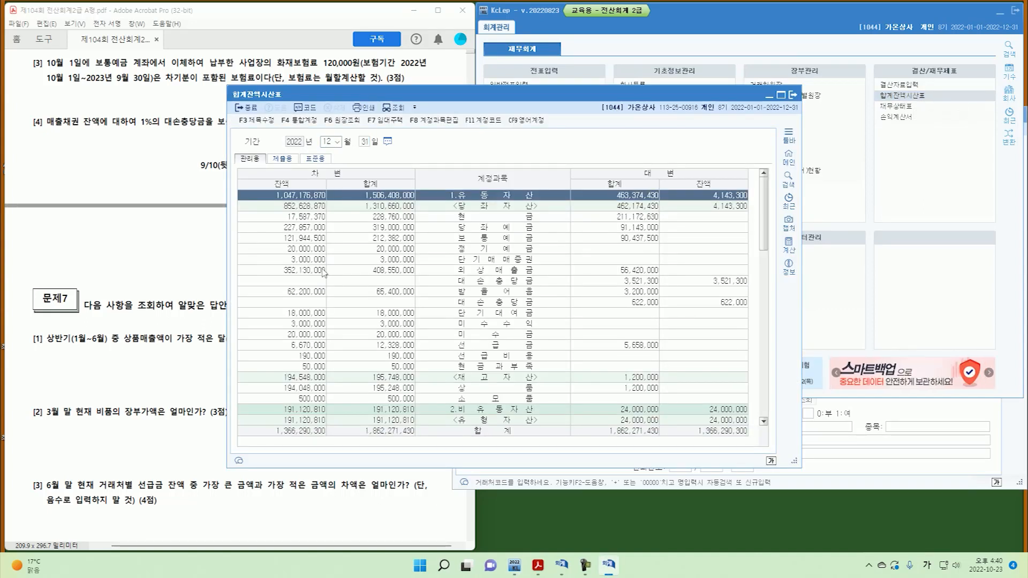
pyautogui.click(325, 271)
pyautogui.click(716, 284)
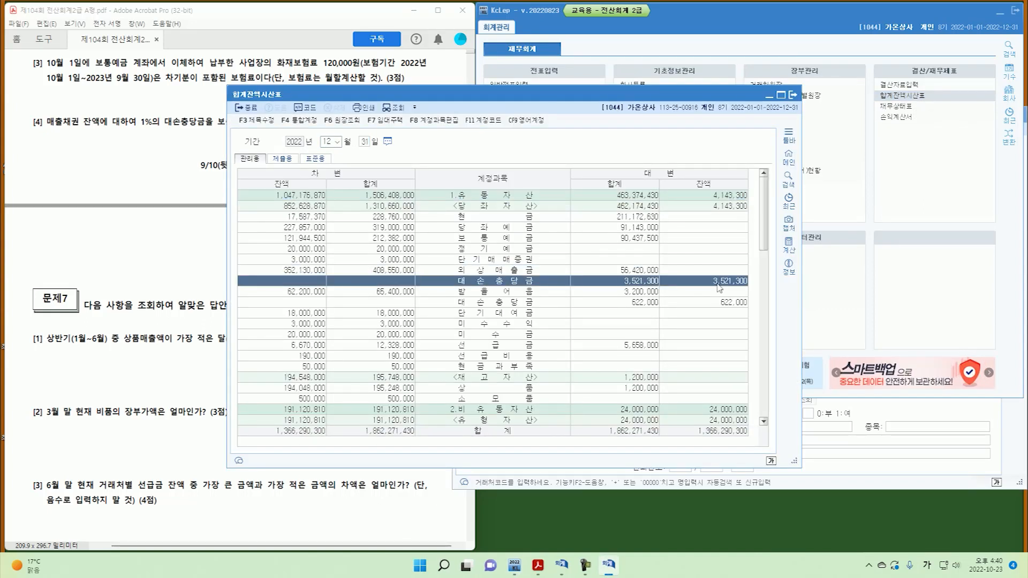
pyautogui.click(364, 144)
pyautogui.write('30')
pyautogui.press('Return')
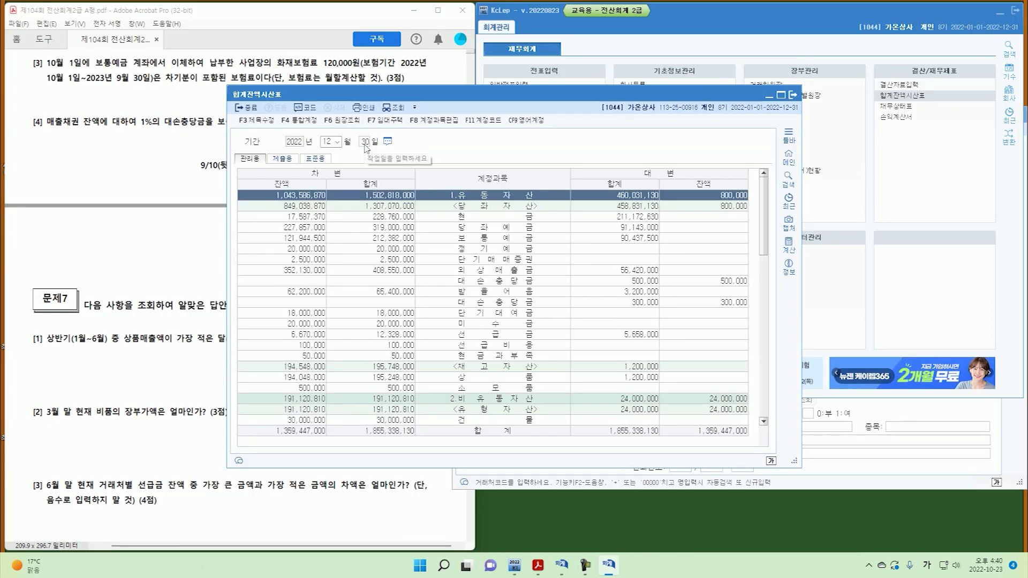
pyautogui.click(302, 271)
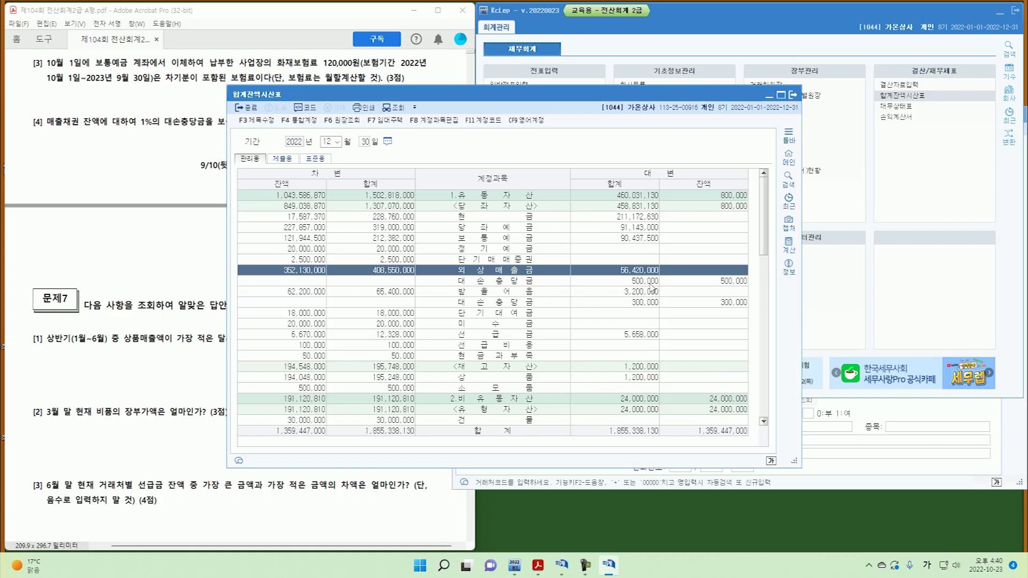
pyautogui.click(733, 282)
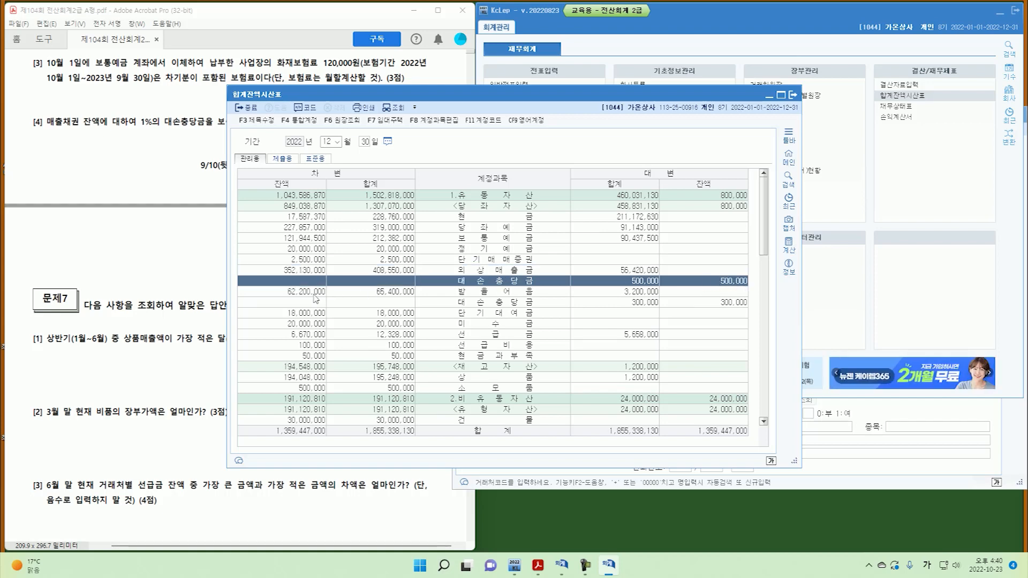
pyautogui.click(328, 292)
pyautogui.click(705, 304)
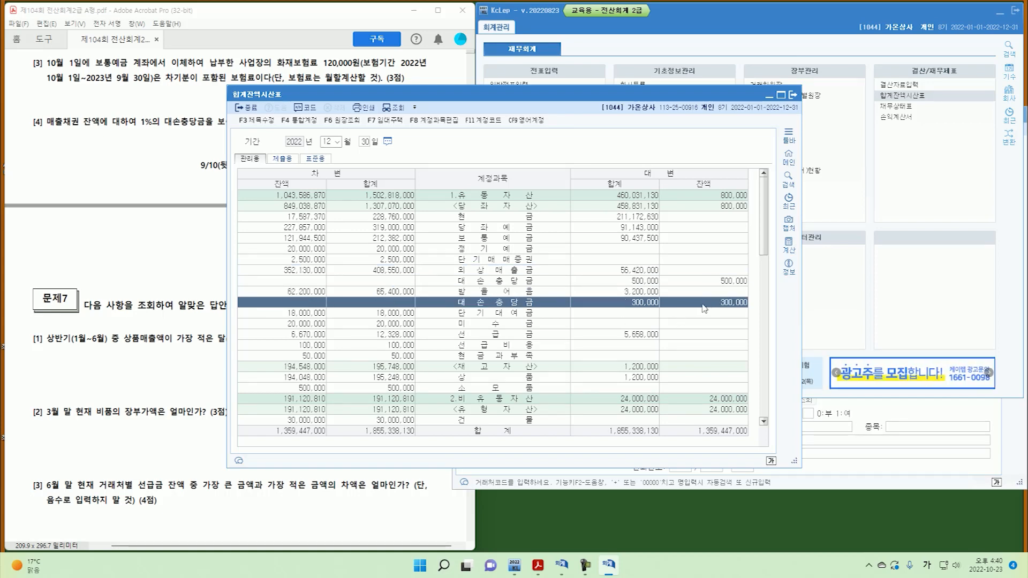
# Check the 12/31 entry: allowance credits 3,021,300 and 322,000, bad-debt expense debit 3,343,300.
pyautogui.click(793, 95)
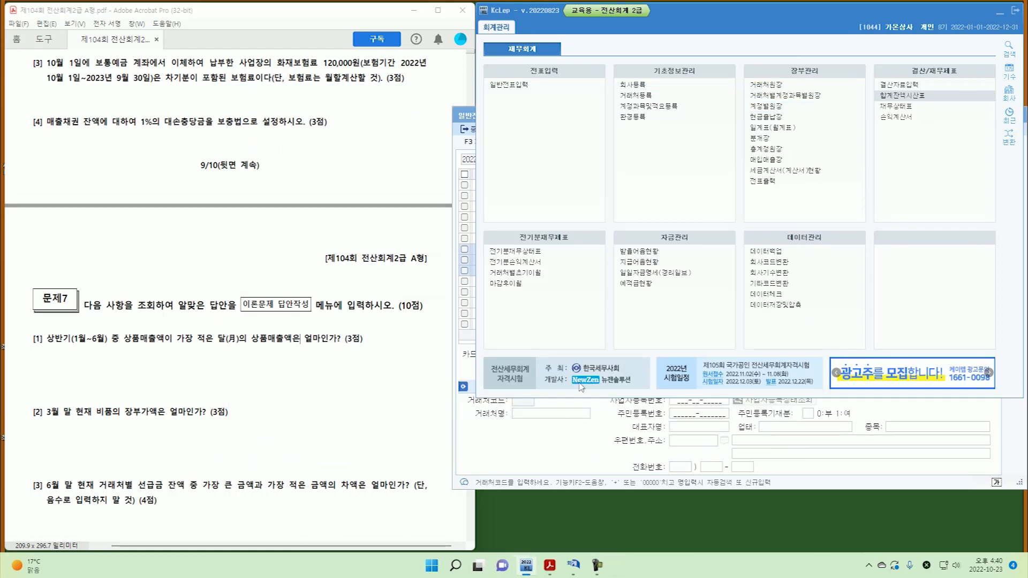
pyautogui.click(559, 447)
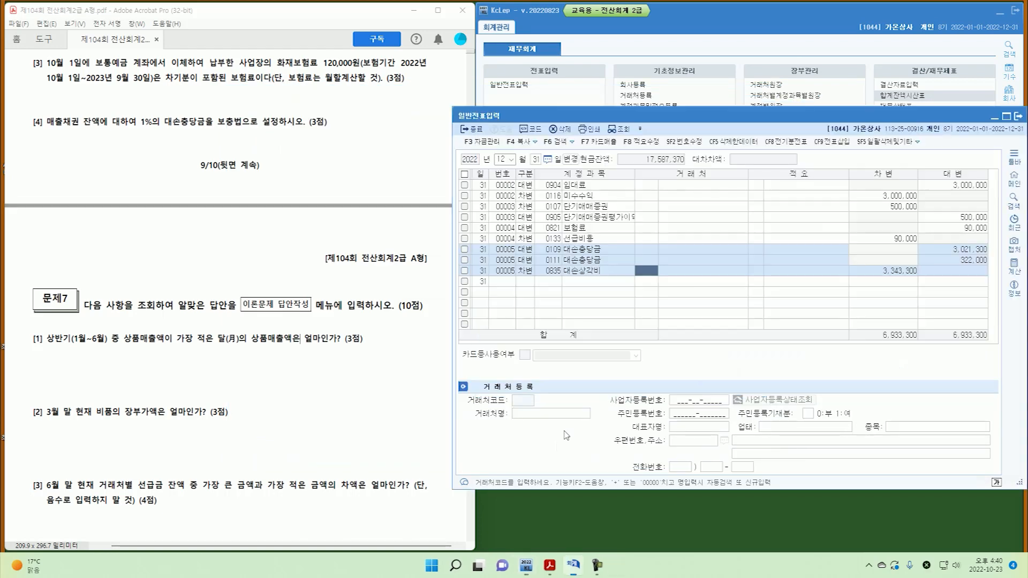
pyautogui.click(970, 251)
pyautogui.click(968, 260)
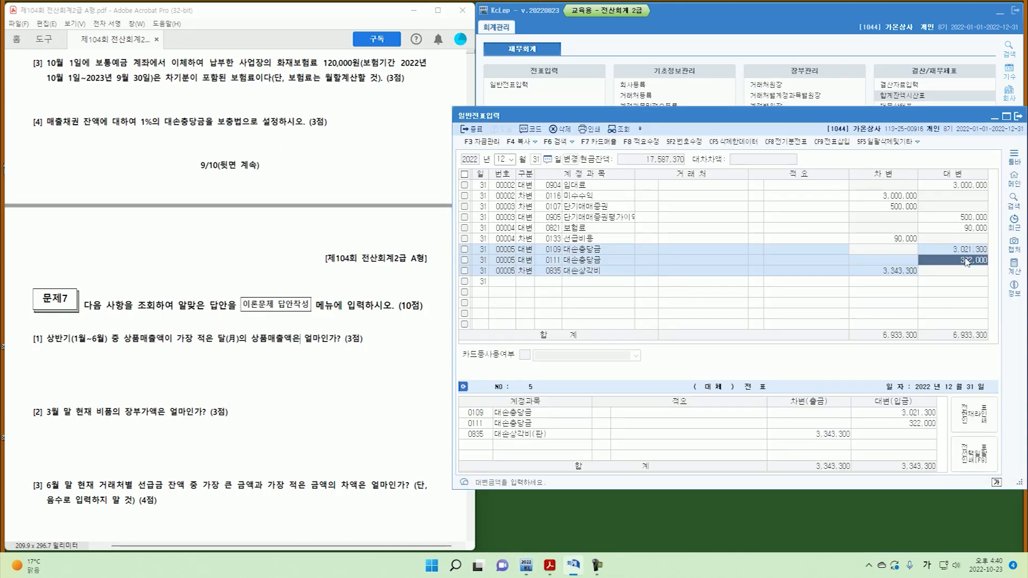
pyautogui.click(886, 273)
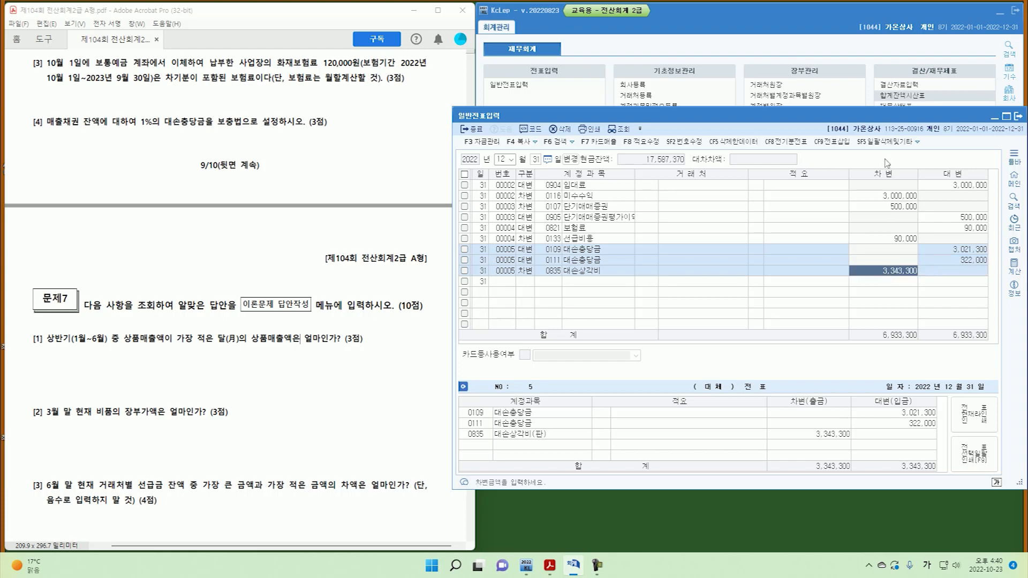
# Recheck the 외상매출금 and 받을어음 rows in the trial balance, then close it.
pyautogui.click(904, 96)
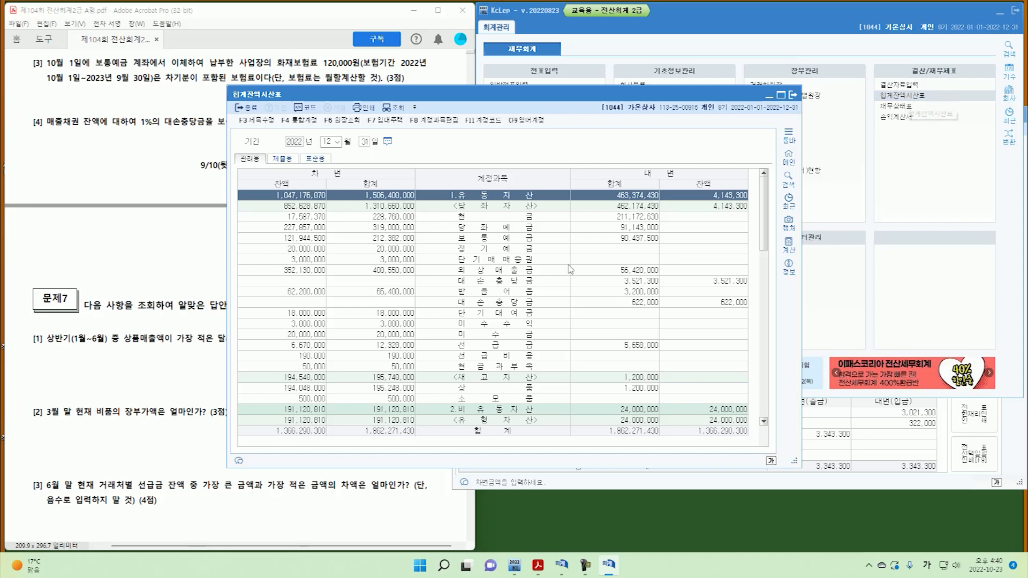
pyautogui.click(298, 272)
pyautogui.click(321, 293)
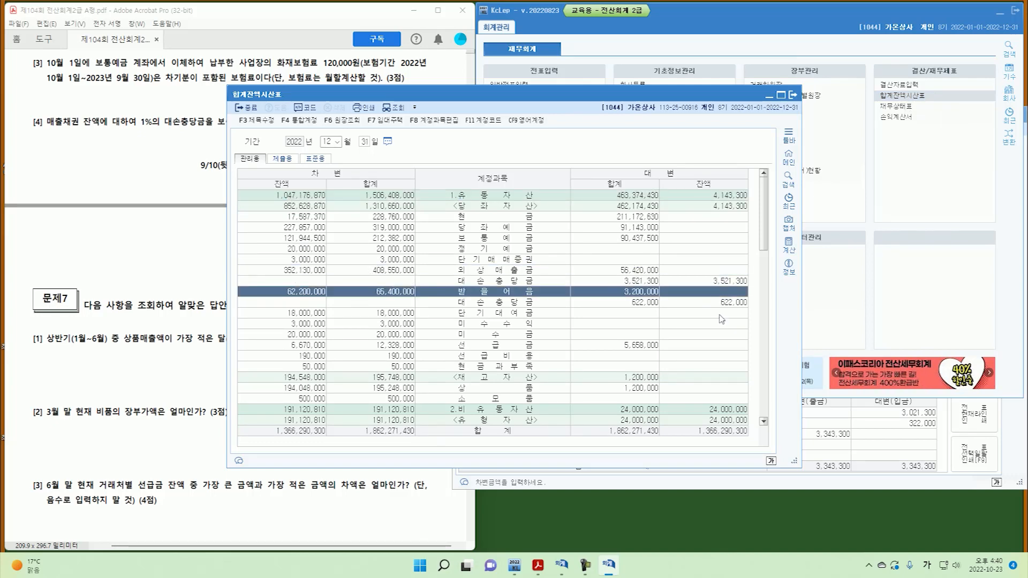
pyautogui.click(795, 96)
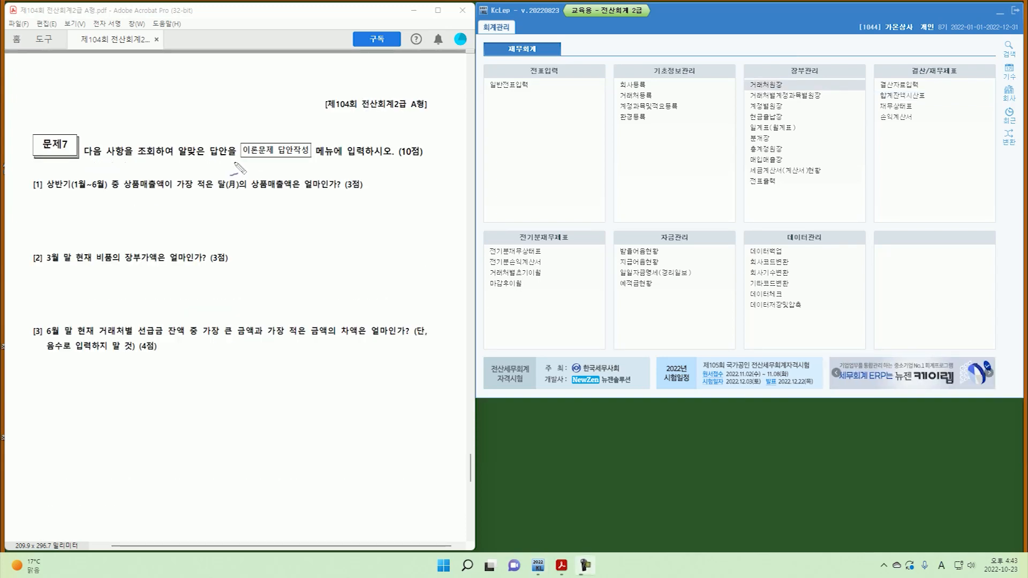
pyautogui.moveTo(250, 159); pyautogui.dragTo(307, 156)
pyautogui.moveTo(43, 177)
pyautogui.mouseDown()
pyautogui.moveTo(26, 184)
pyautogui.moveTo(43, 189)
pyautogui.mouseUp()
pyautogui.moveTo(123, 191); pyautogui.dragTo(233, 189)
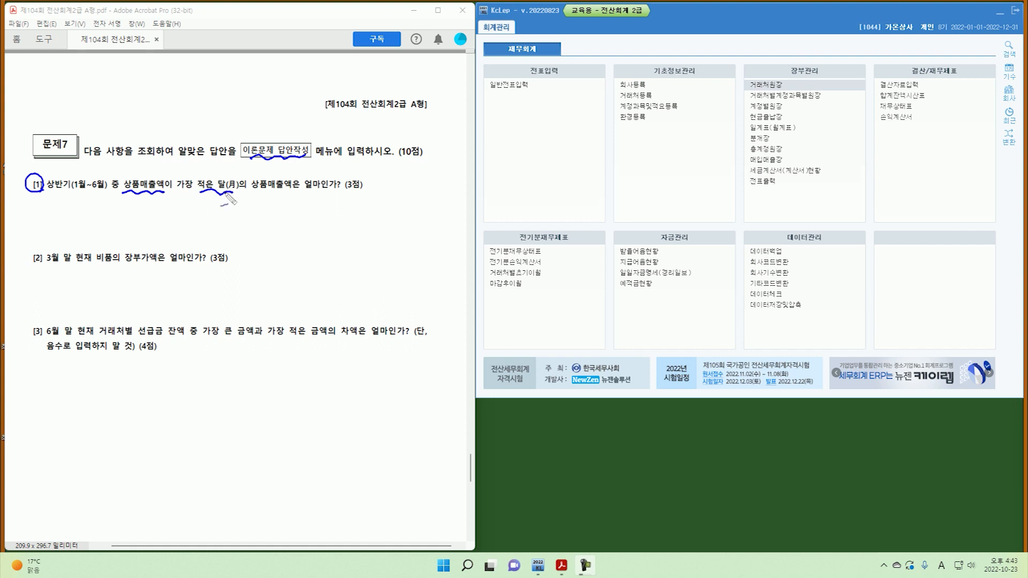
pyautogui.moveTo(161, 198)
pyautogui.mouseDown()
pyautogui.moveTo(134, 173)
pyautogui.moveTo(156, 197)
pyautogui.mouseUp()
pyautogui.moveTo(141, 210); pyautogui.dragTo(149, 208)
pyautogui.press('Escape')
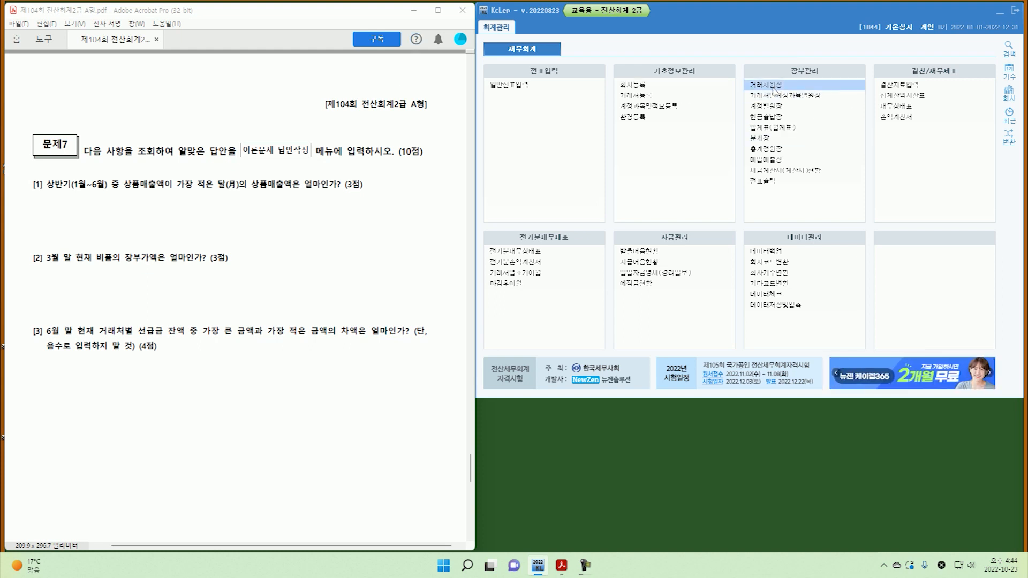
pyautogui.click(767, 149)
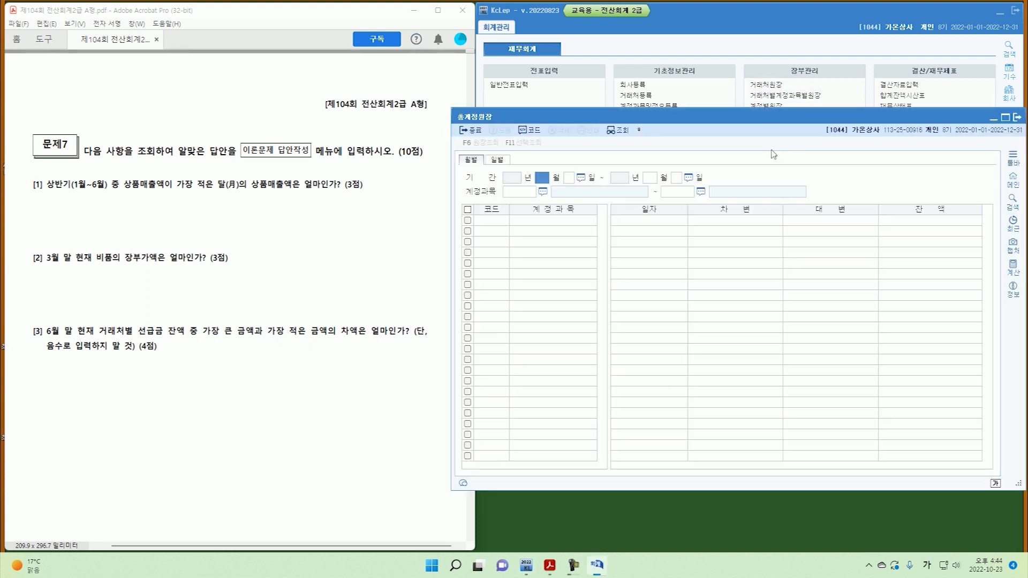
pyautogui.write('1')
pyautogui.press('Return')
pyautogui.press('Return')
pyautogui.write('6')
pyautogui.press('Return')
pyautogui.press('Return')
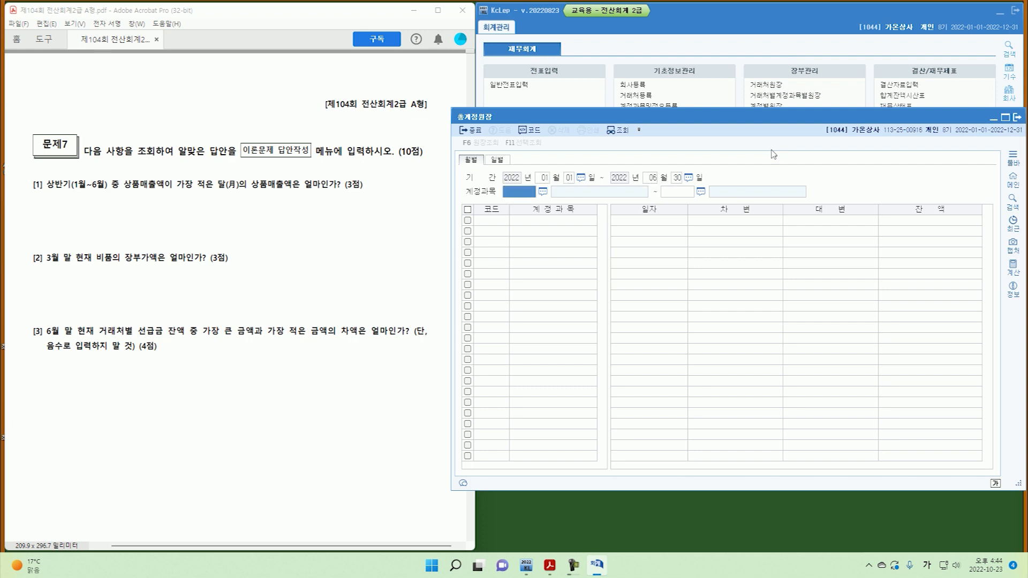
pyautogui.write('401')
pyautogui.press('Return')
pyautogui.write('401')
pyautogui.press('Return')
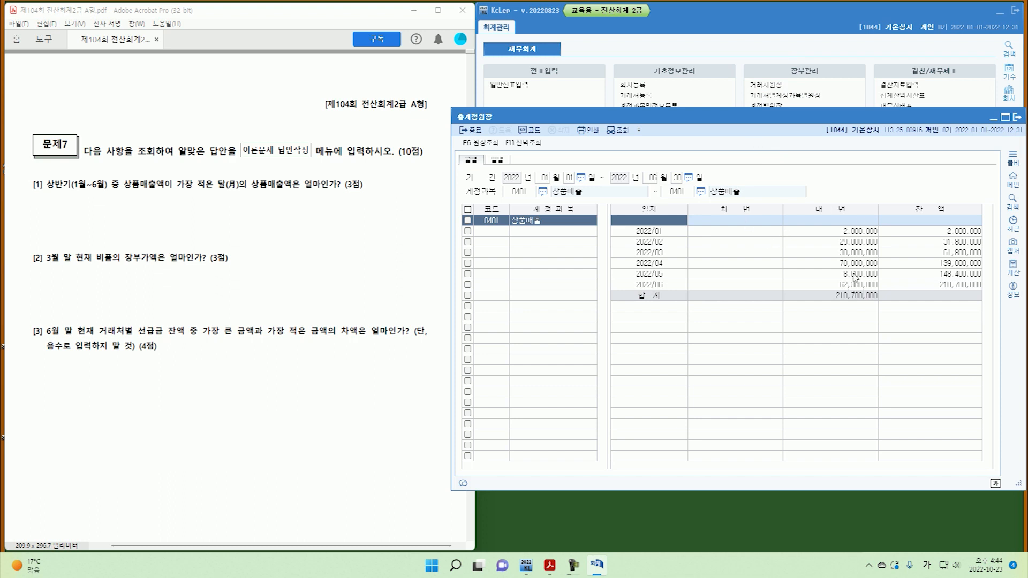
pyautogui.click(855, 234)
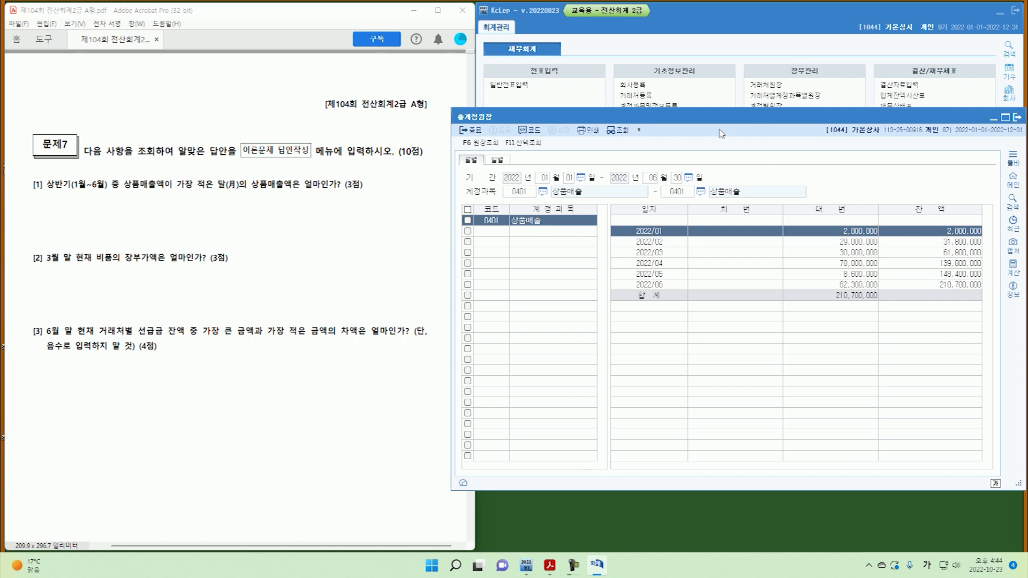
pyautogui.click(1023, 119)
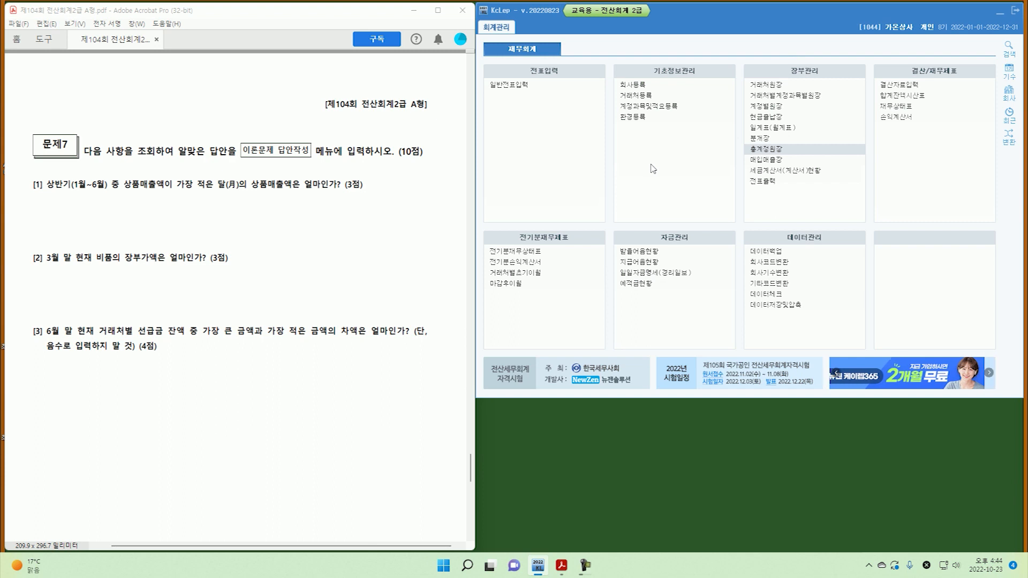
pyautogui.click(905, 106)
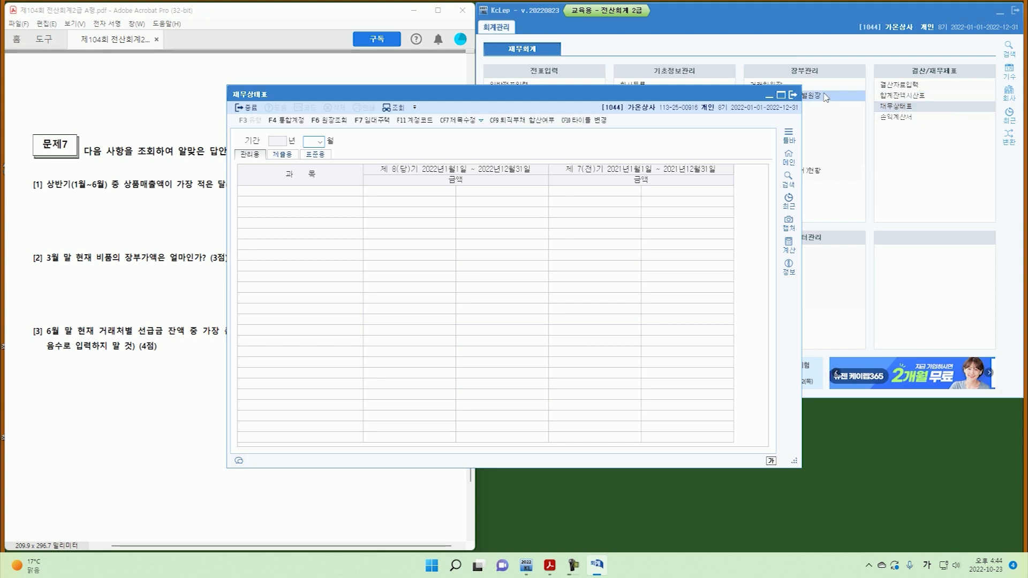
pyautogui.write('03')
pyautogui.press('Return')
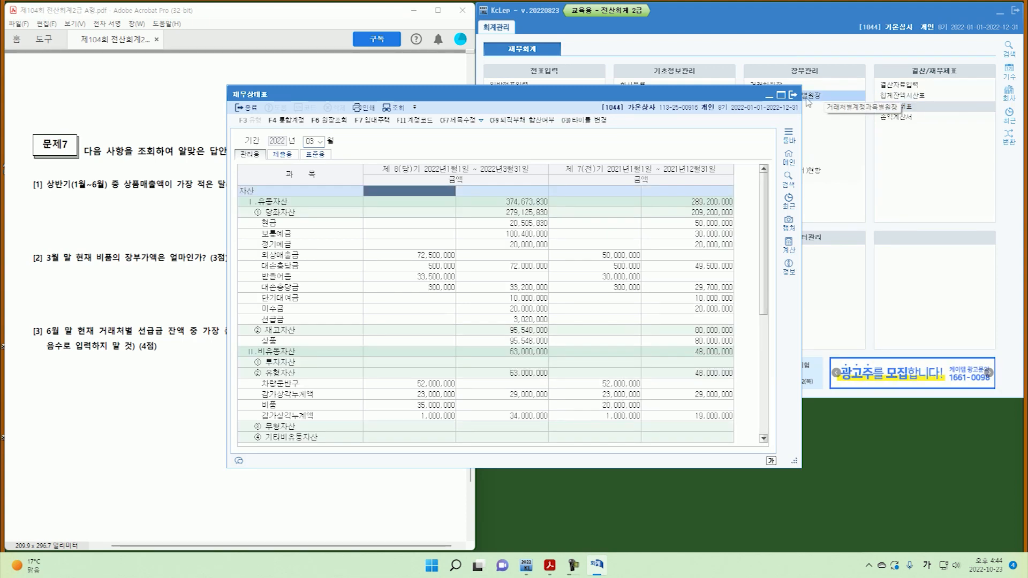
pyautogui.scroll(-2, 443, 351)
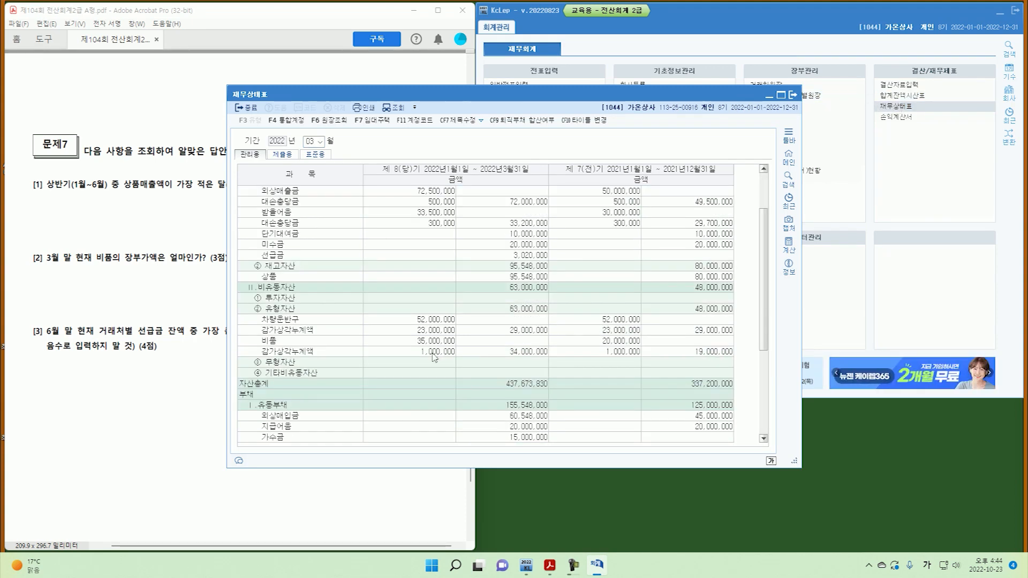
pyautogui.click(434, 342)
pyautogui.click(429, 353)
pyautogui.click(505, 353)
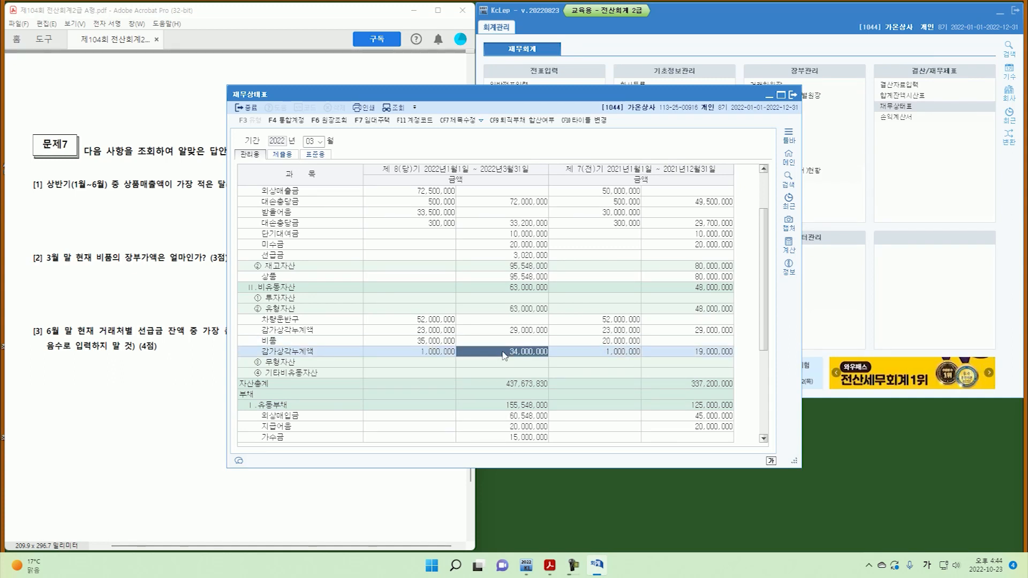
pyautogui.click(792, 96)
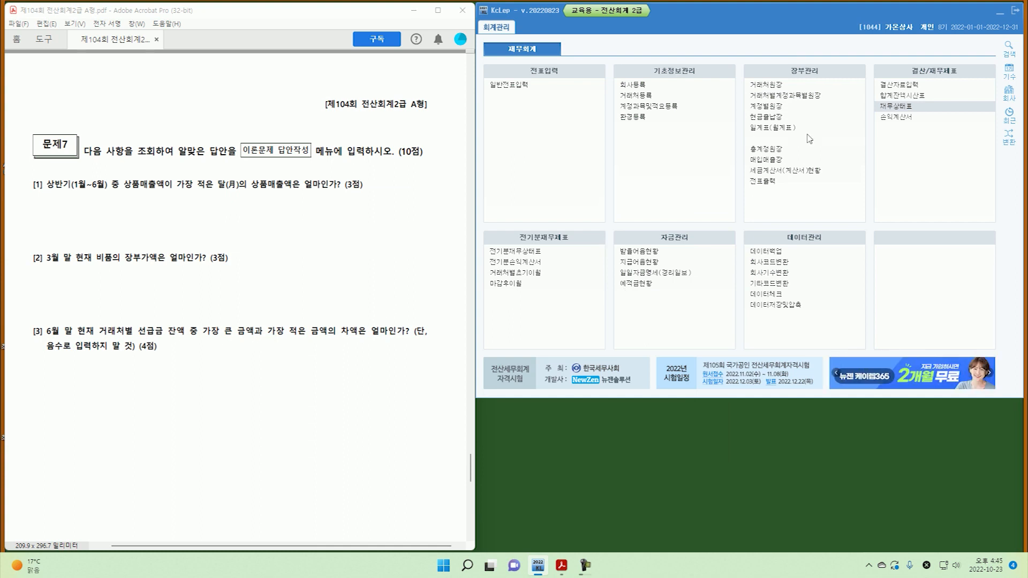
pyautogui.click(766, 85)
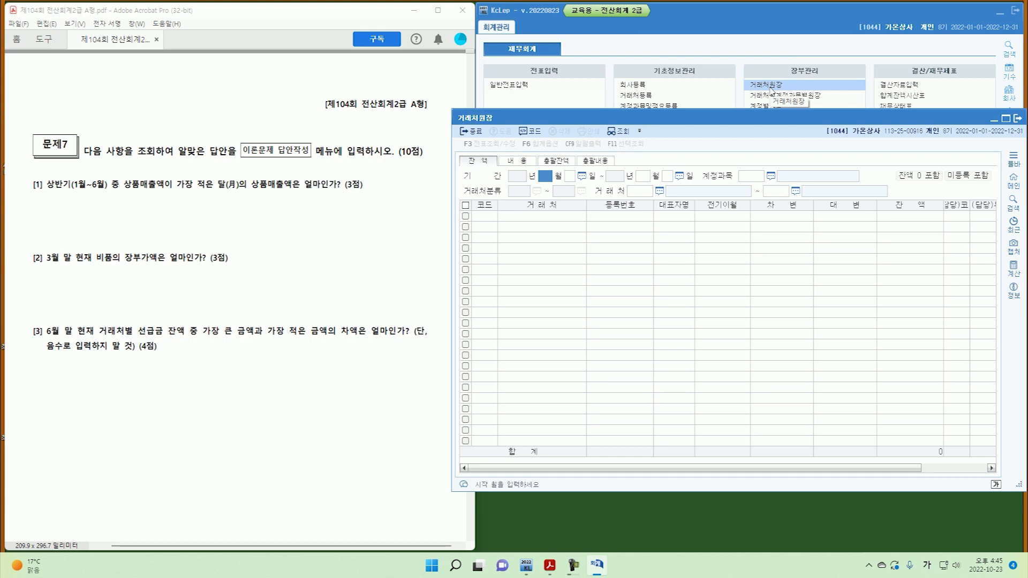
pyautogui.write('1')
pyautogui.press('Return')
pyautogui.press('Return')
pyautogui.write('6')
pyautogui.press('Return')
pyautogui.press('Return')
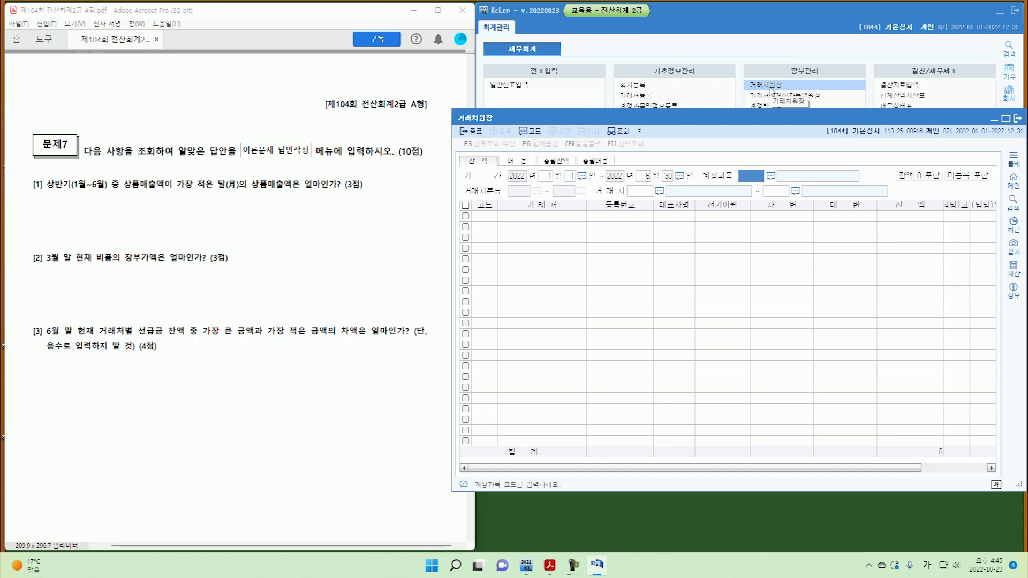
pyautogui.write('0131')
pyautogui.press('Return')
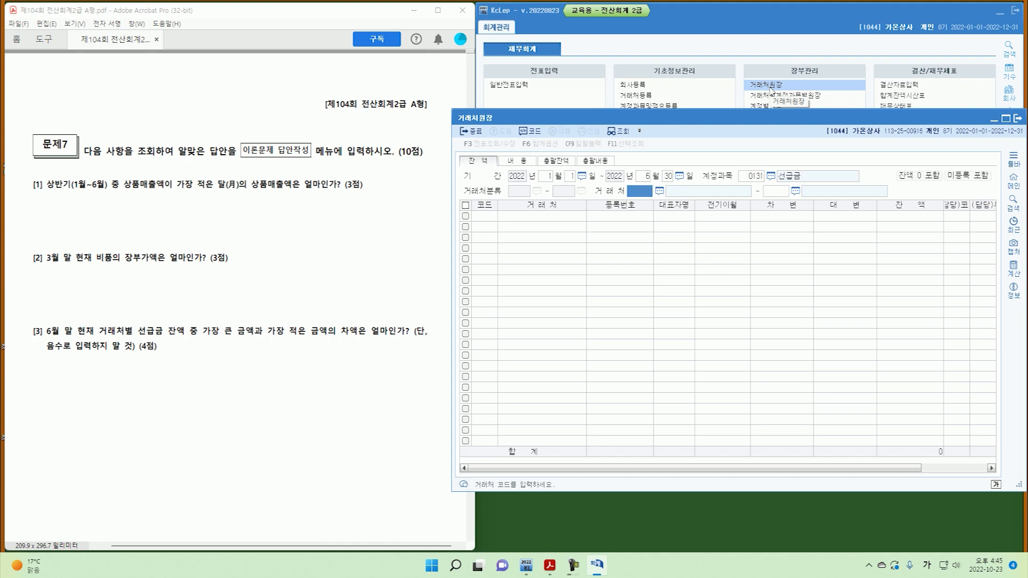
pyautogui.press('Return')
pyautogui.press('Return')
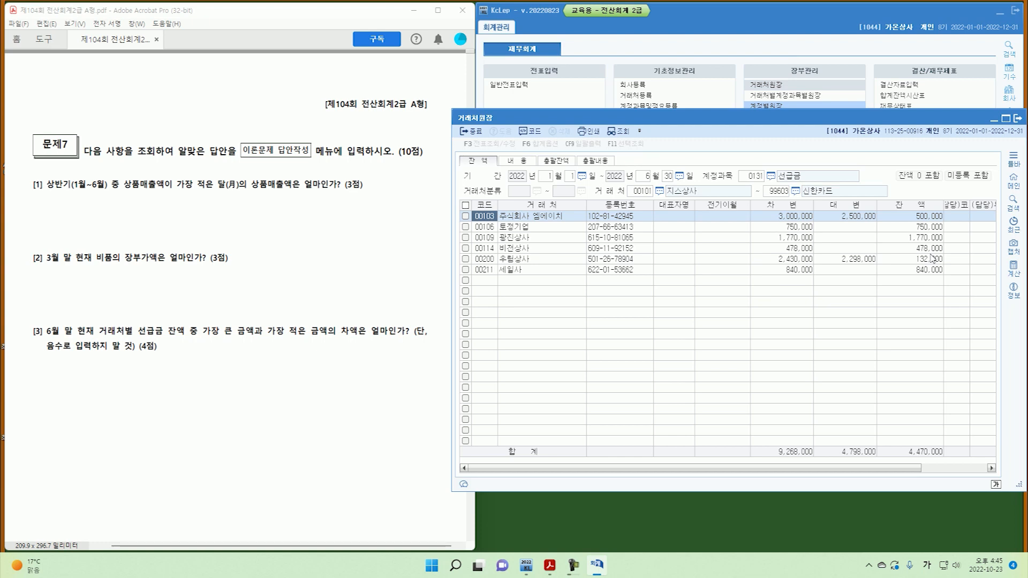
pyautogui.click(919, 240)
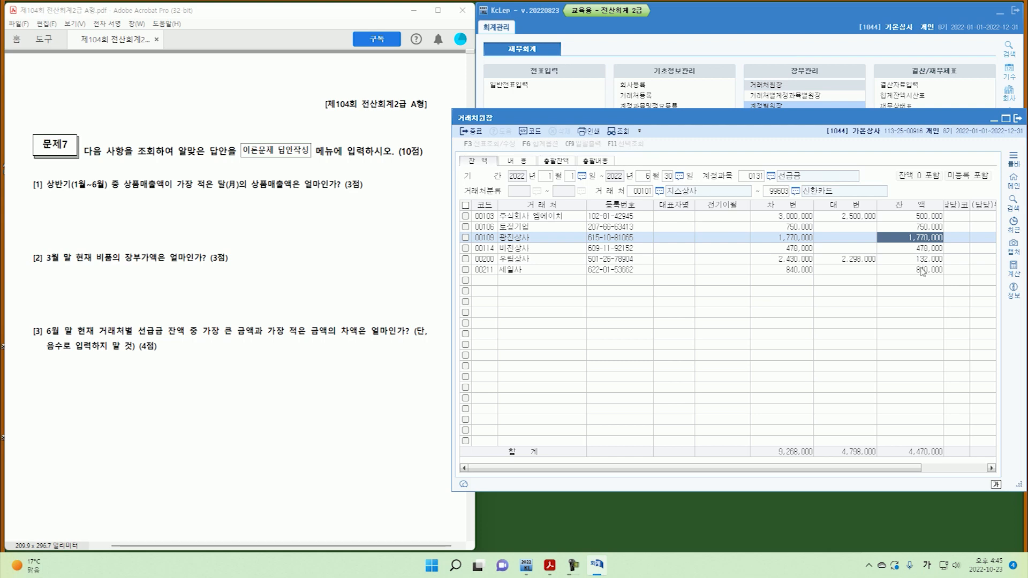
pyautogui.click(925, 260)
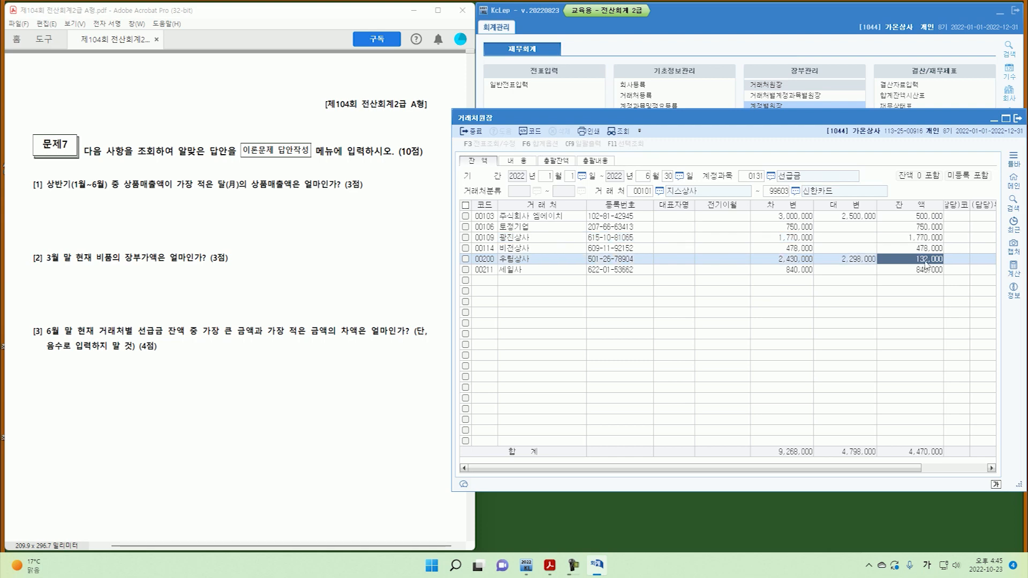
pyautogui.click(926, 240)
pyautogui.click(925, 258)
pyautogui.click(1018, 118)
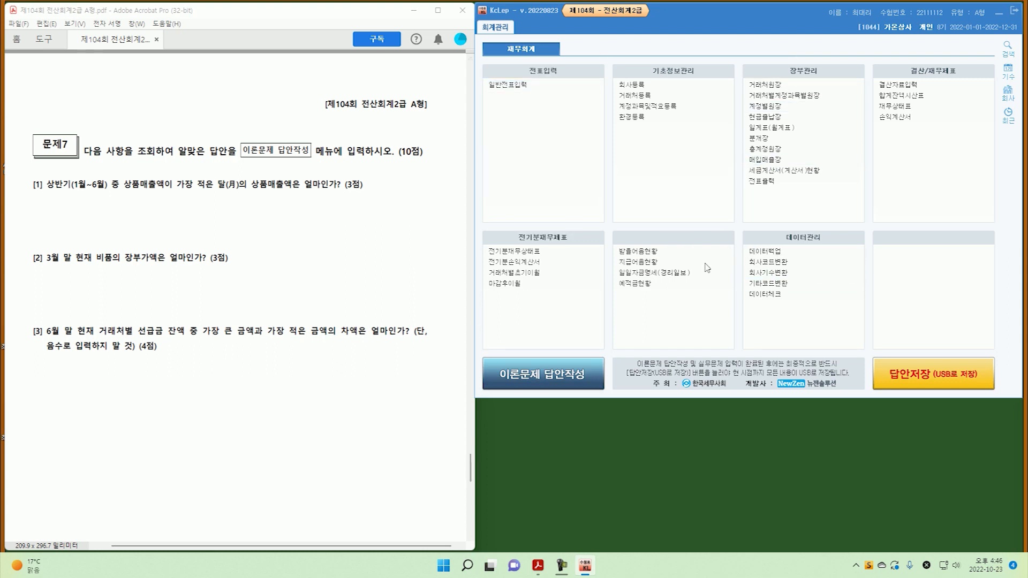
# Review the inquiry answers 2,800,000, 34,000,000 and 1,638,000 on the answer sheet.
pyautogui.click(592, 375)
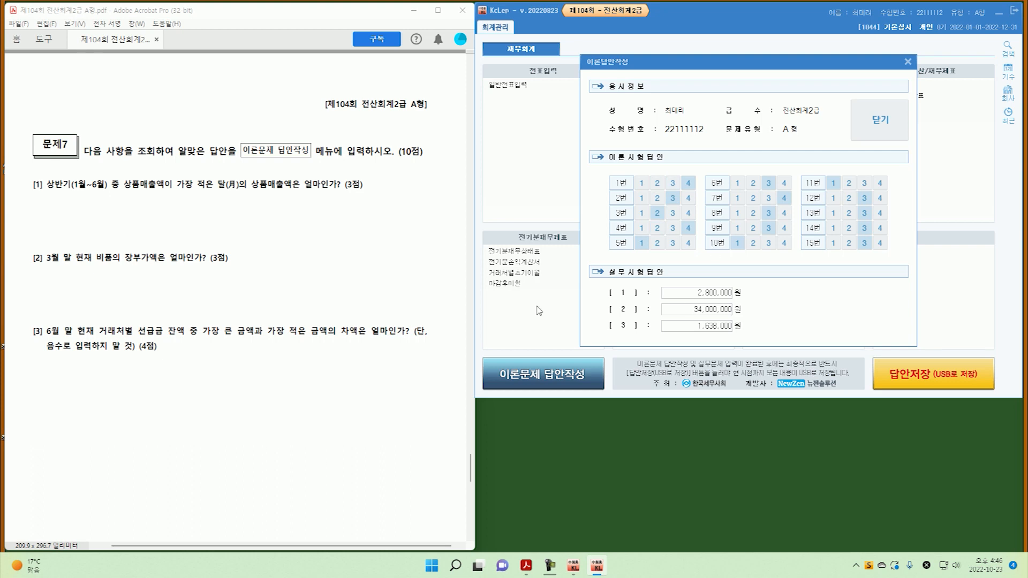
pyautogui.click(706, 293)
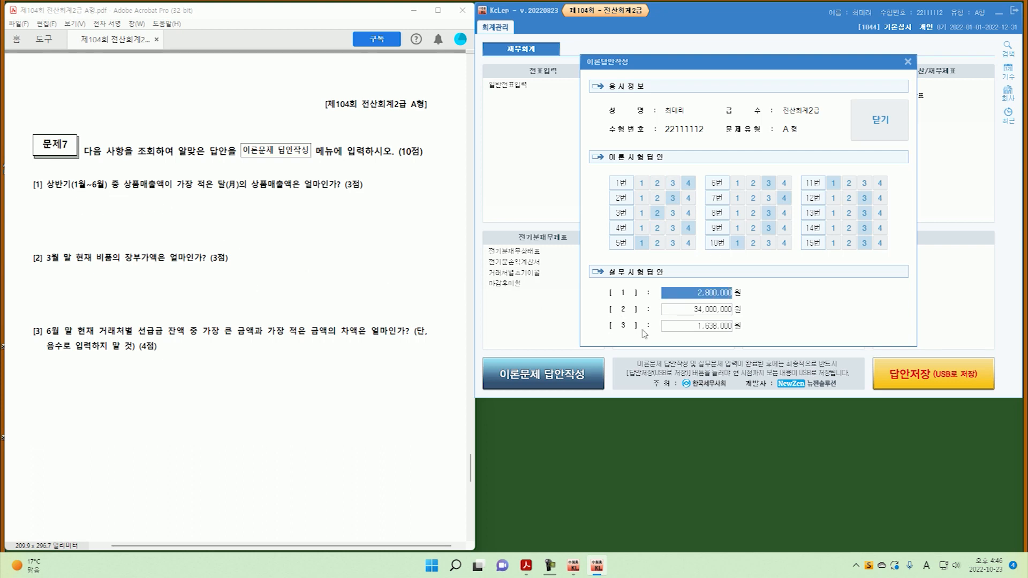
pyautogui.click(698, 310)
pyautogui.click(698, 326)
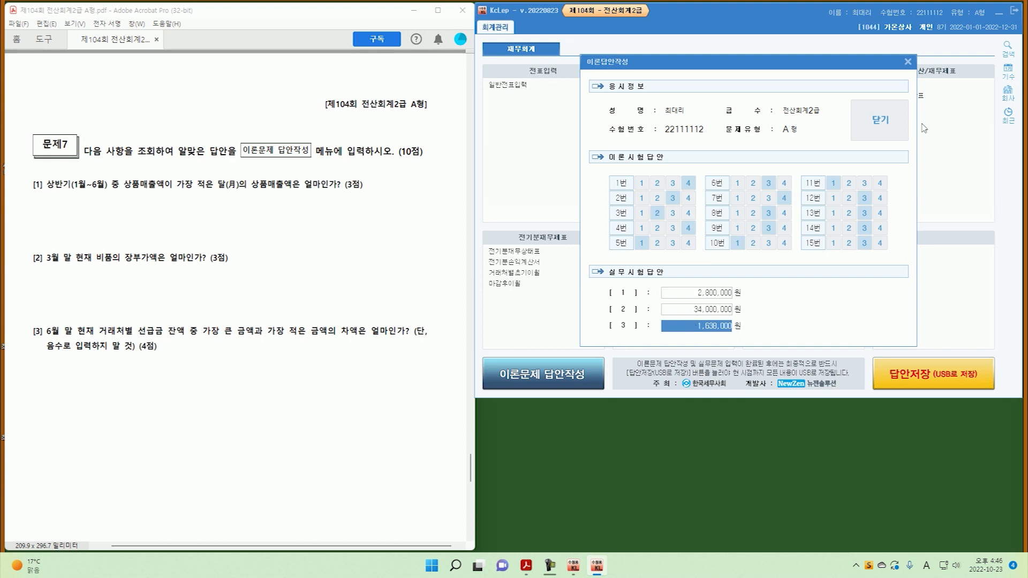
# Close the answer sheet, confirm the message, and save all answers to the USB.
pyautogui.click(896, 130)
pyautogui.click(602, 315)
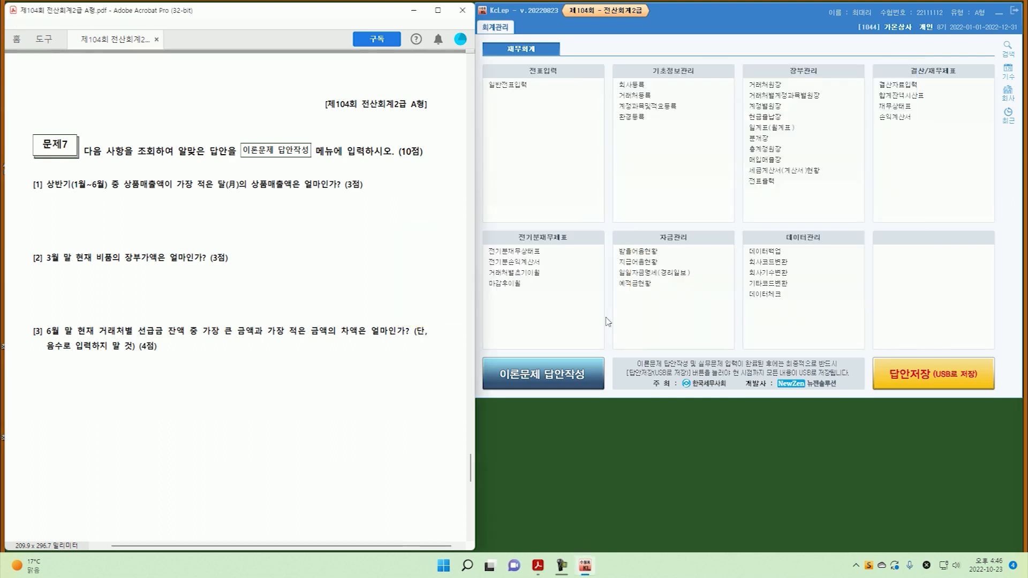
pyautogui.click(911, 384)
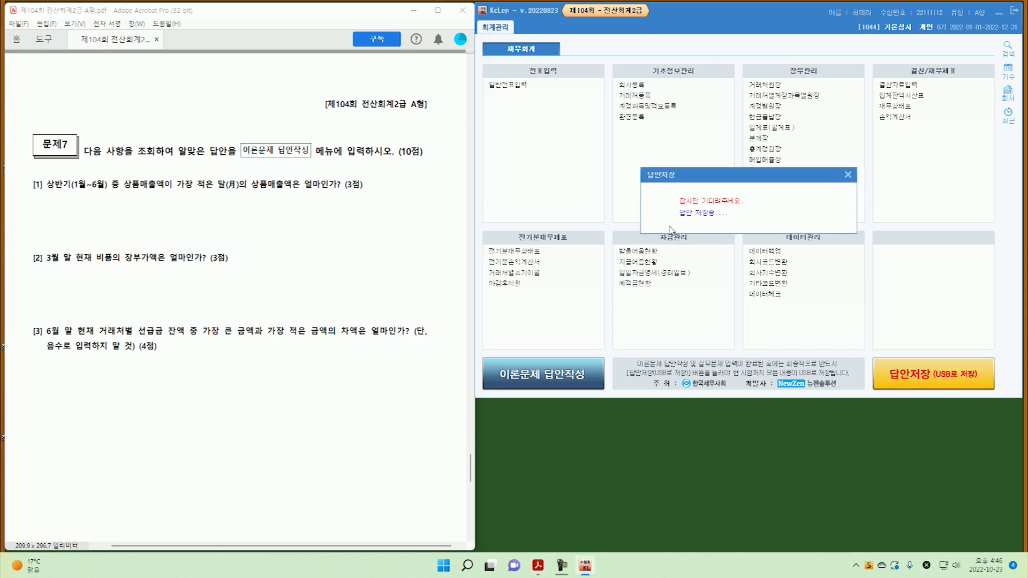